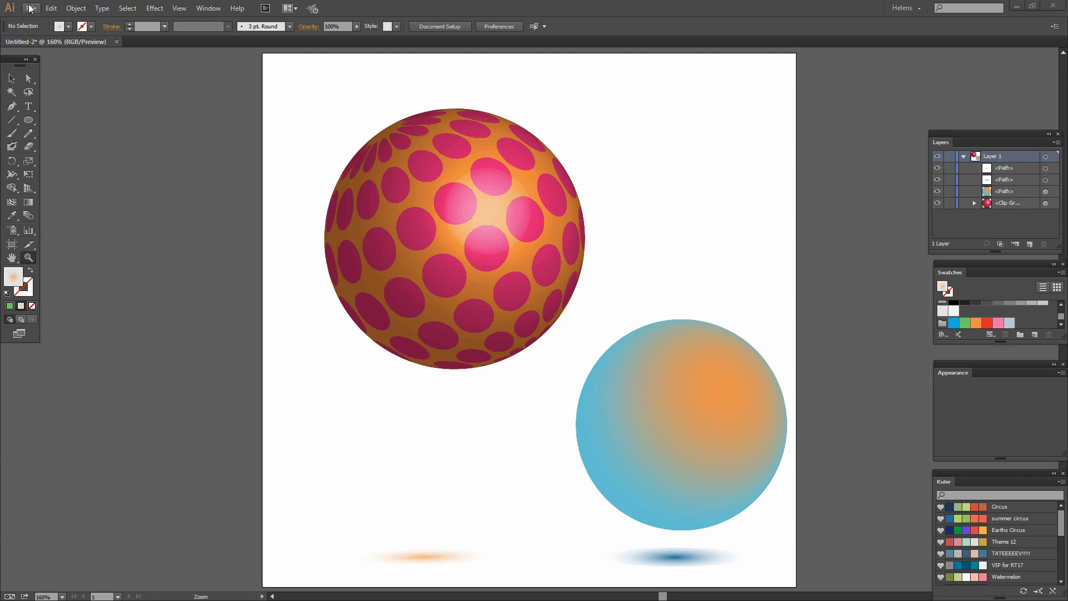
Create a new 600 x 600 px RGB document with one artboard.
click(31, 8)
click(47, 21)
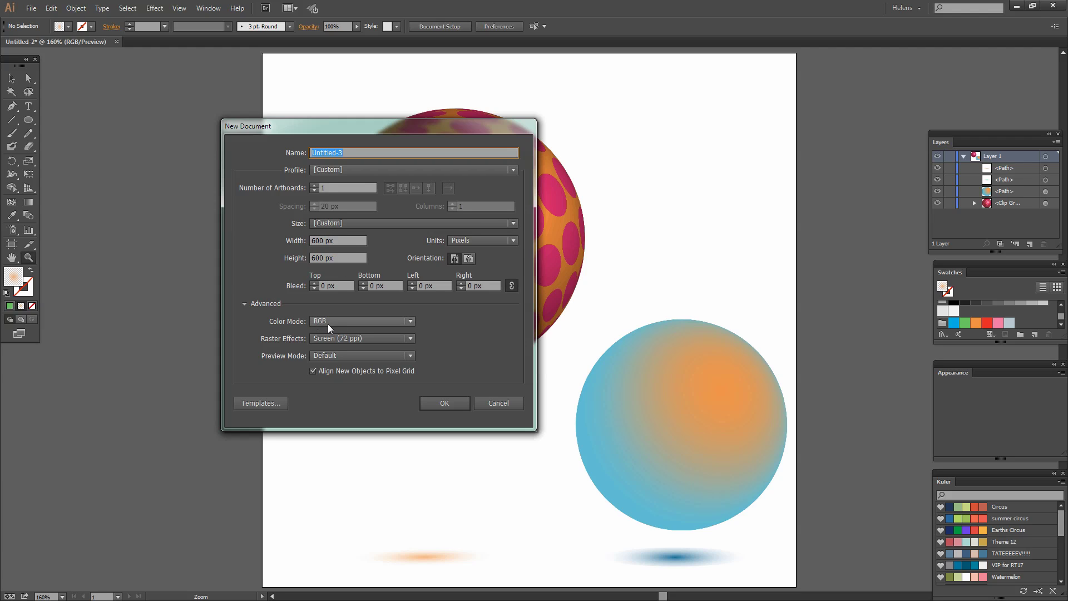
click(446, 401)
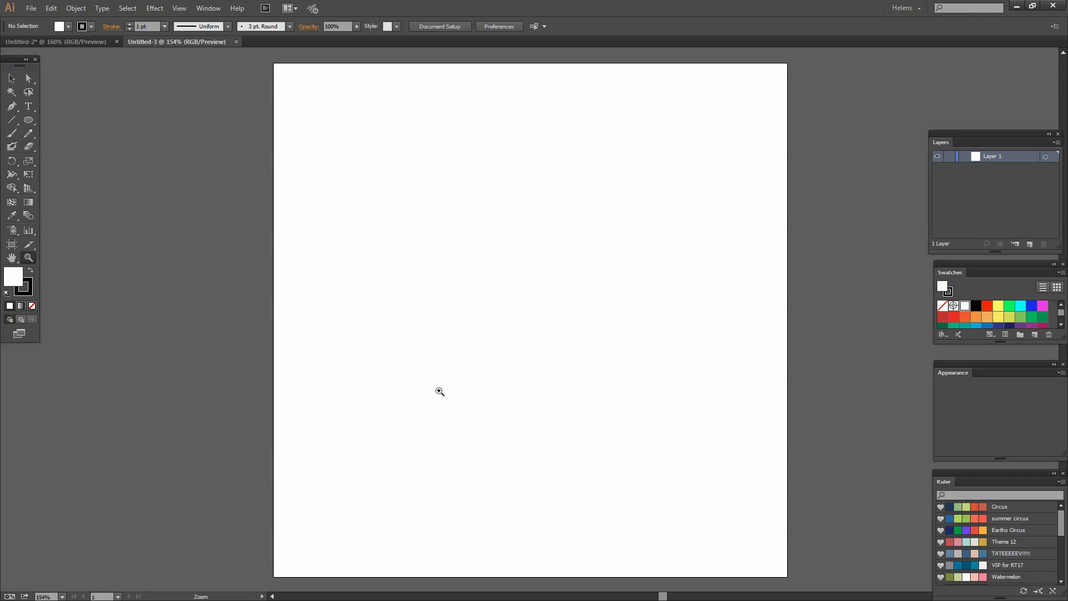
Draw a circle about 338 px in diameter and move it near the middle of the artboard.
drag(28, 120, 72, 145)
drag(431, 179, 705, 469)
key(v)
drag(532, 343, 471, 323)
click(713, 360)
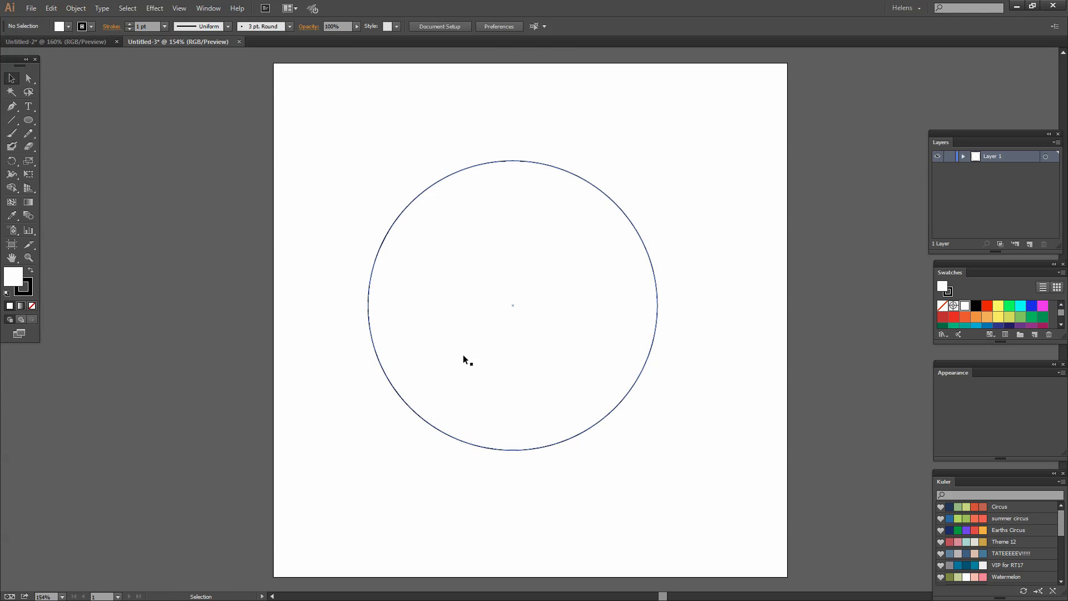
Fill the circle with the orange swatch FF931E and remove its stroke.
click(387, 373)
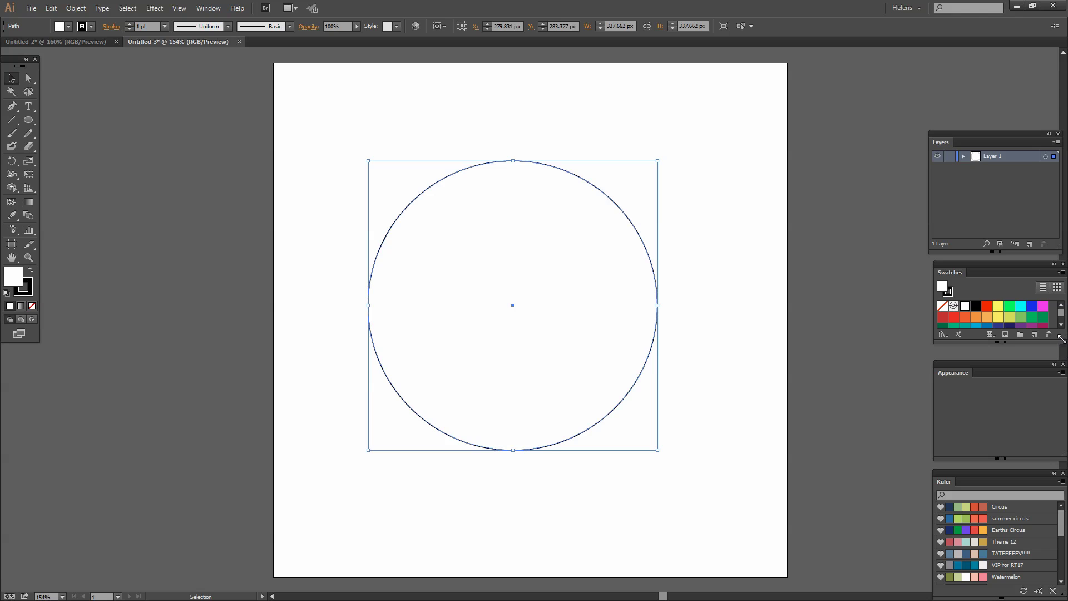
drag(1057, 353, 1060, 451)
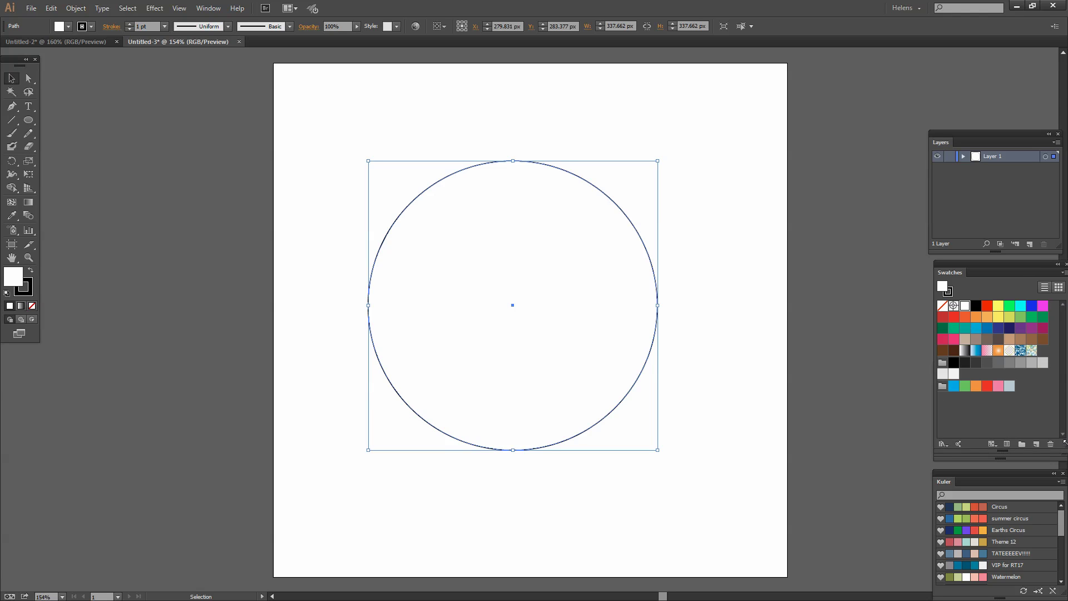
click(974, 386)
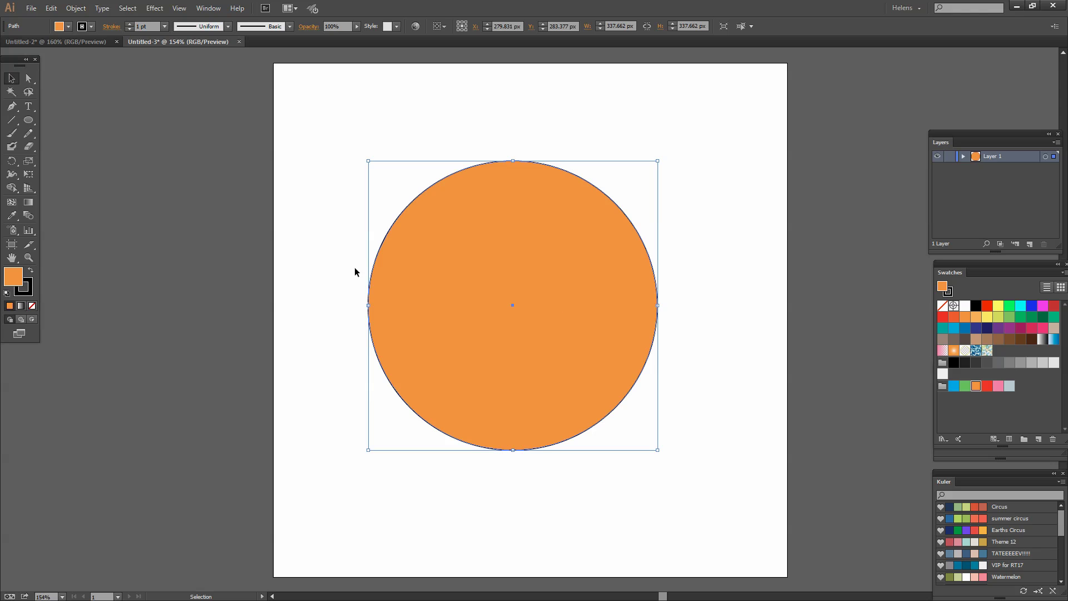
click(28, 293)
click(32, 306)
click(13, 281)
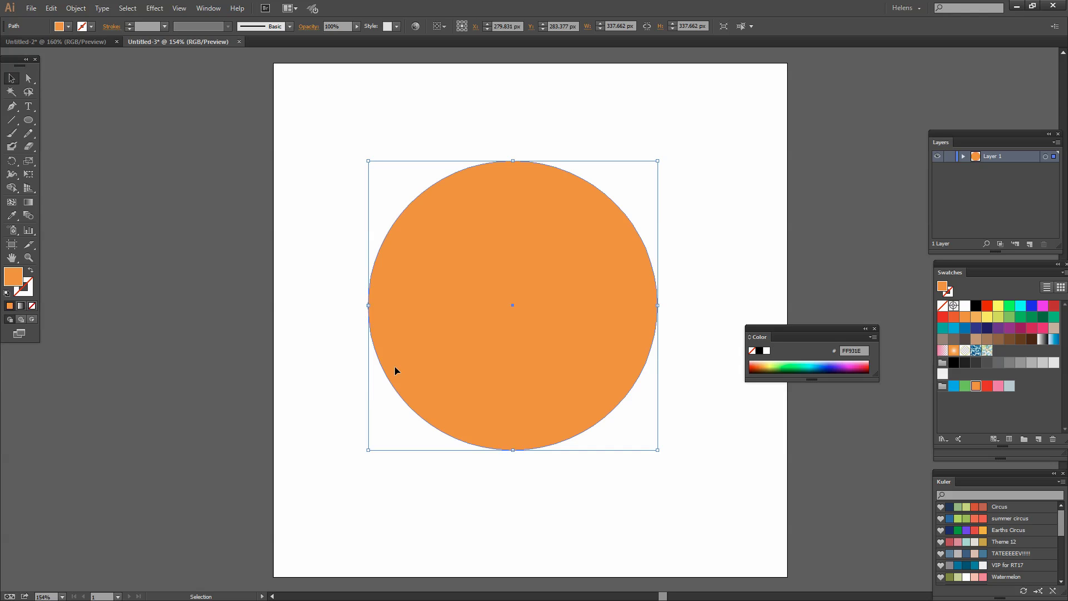
Delete the circle's left anchor point to leave a right-hand half circle.
click(28, 79)
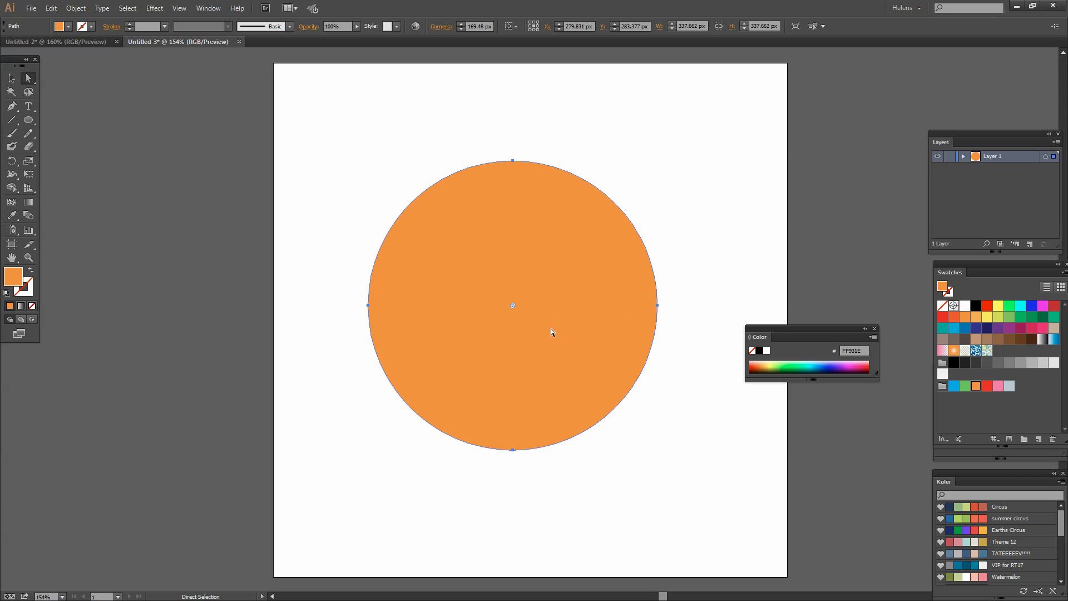
click(368, 304)
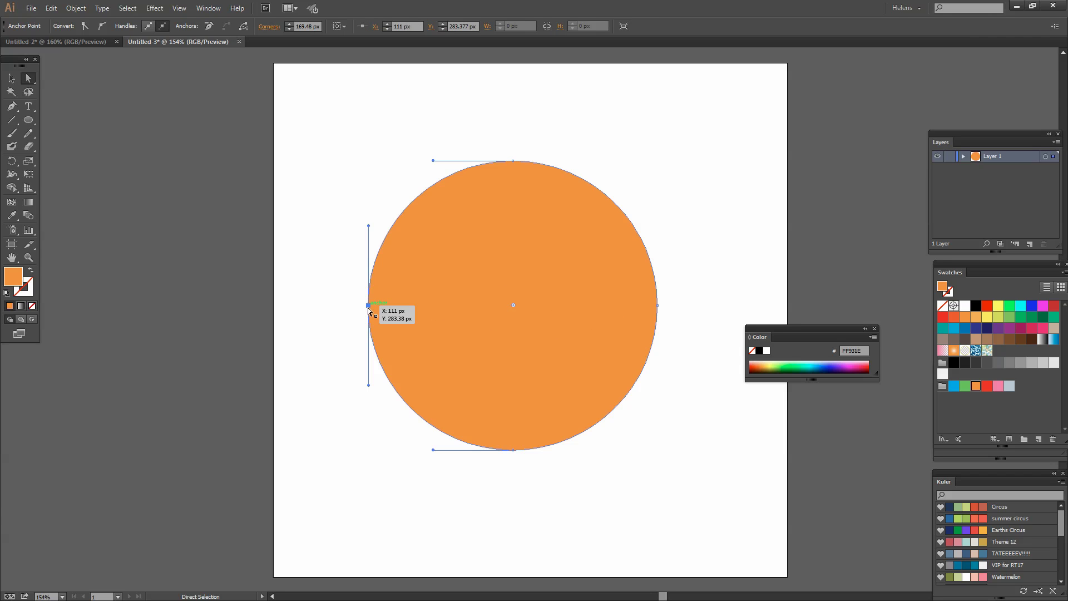
key(Delete)
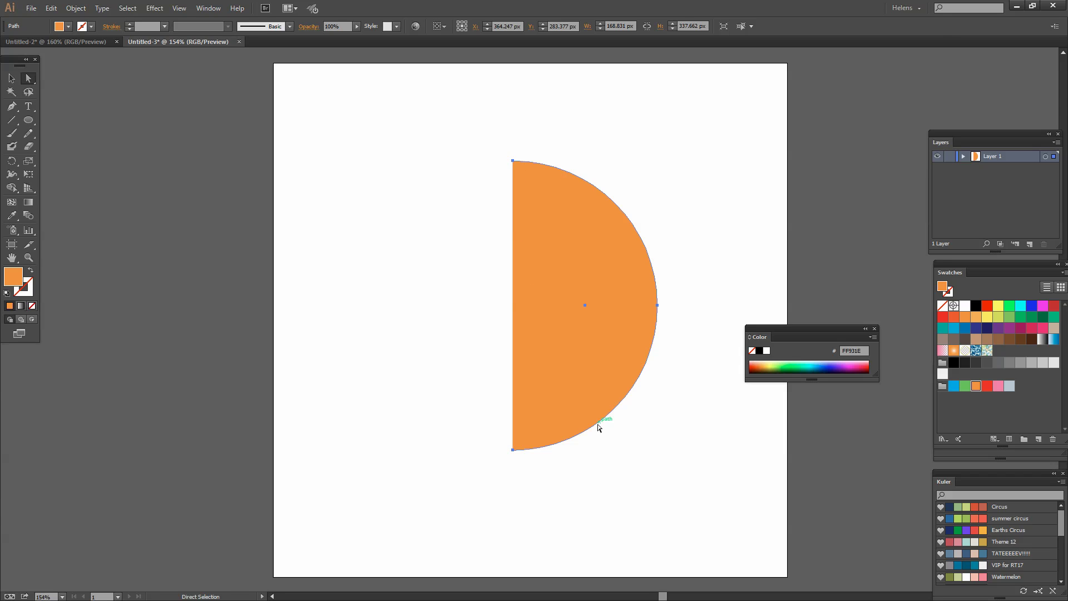
Start a 3D Revolve effect on the half circle with the preview enabled.
click(12, 78)
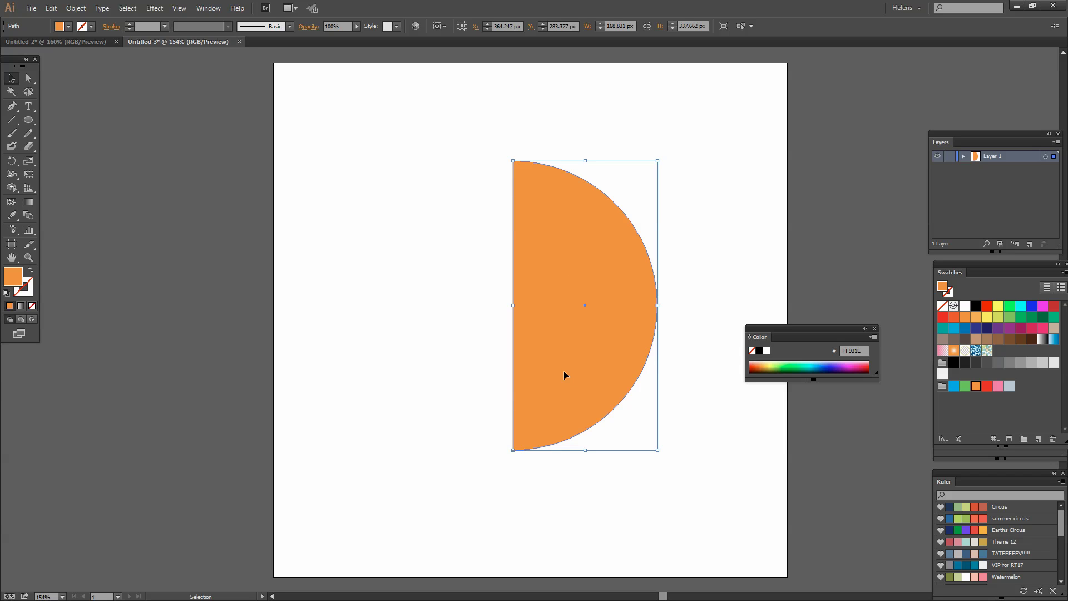
click(154, 9)
mouse_move(162, 71)
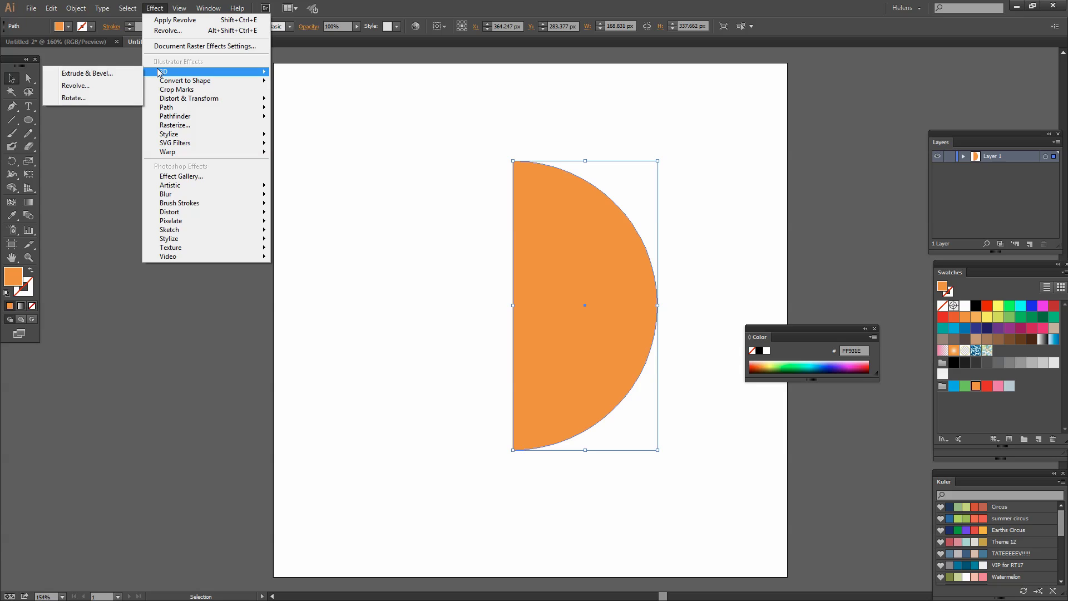
click(70, 87)
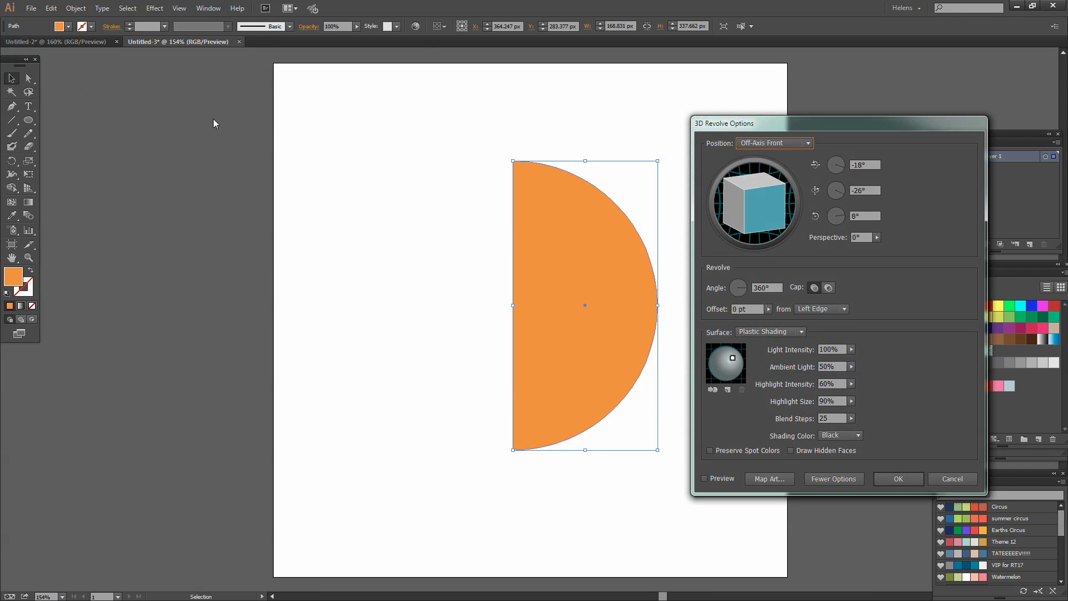
click(704, 478)
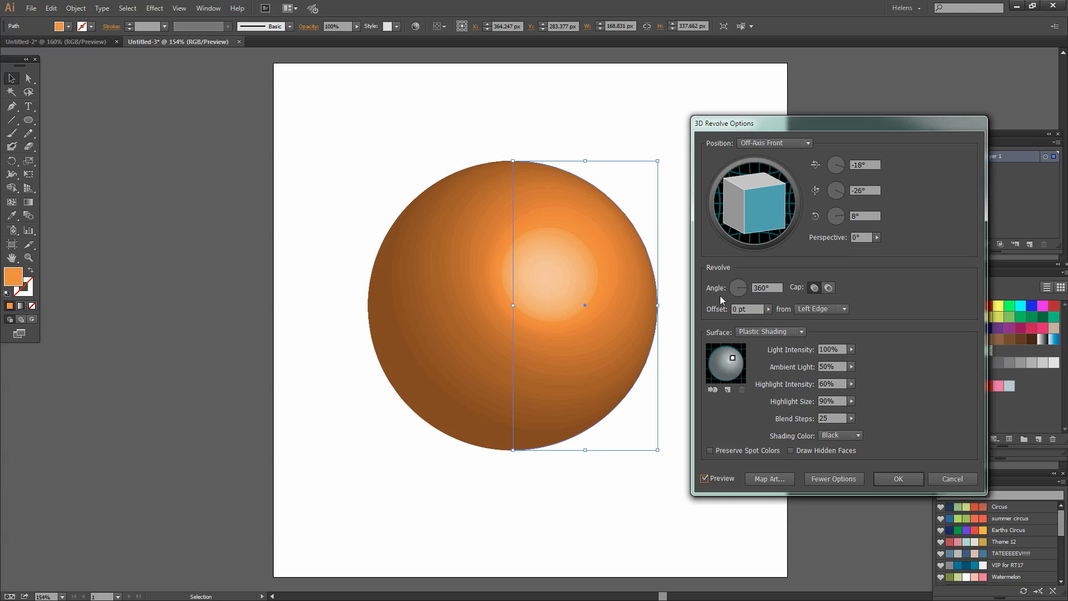
Try revolving the shape from the Right Edge and set the axis back to Left Edge.
click(812, 307)
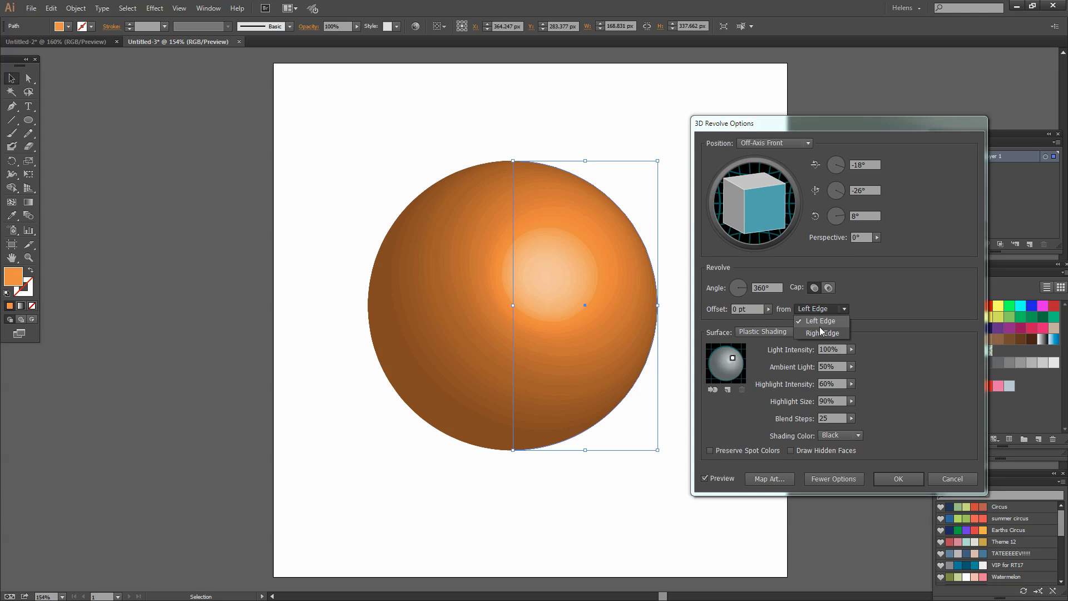
click(818, 332)
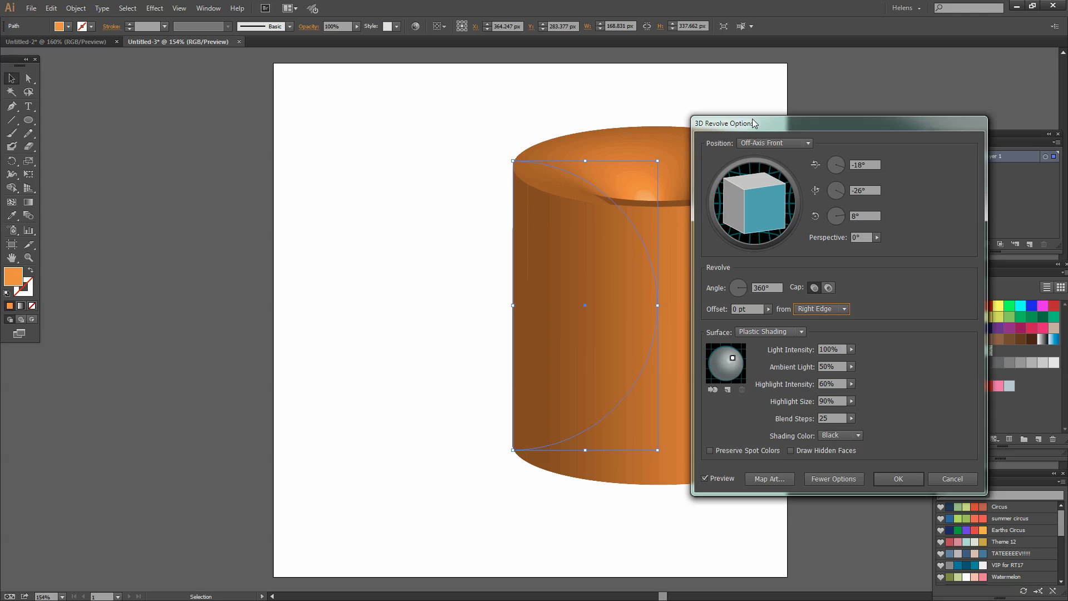
drag(803, 124, 151, 162)
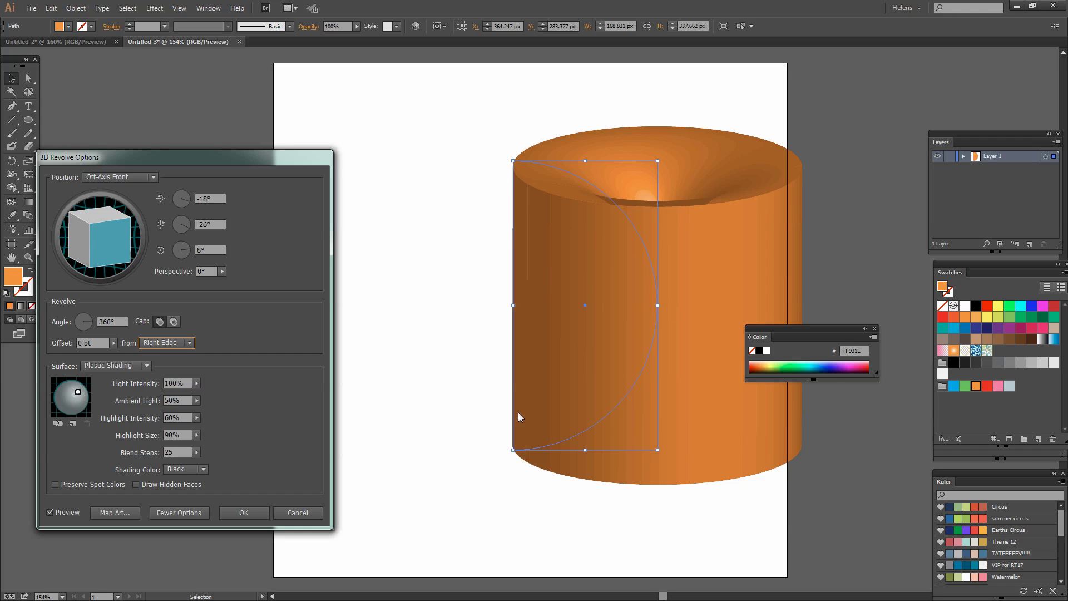
click(157, 342)
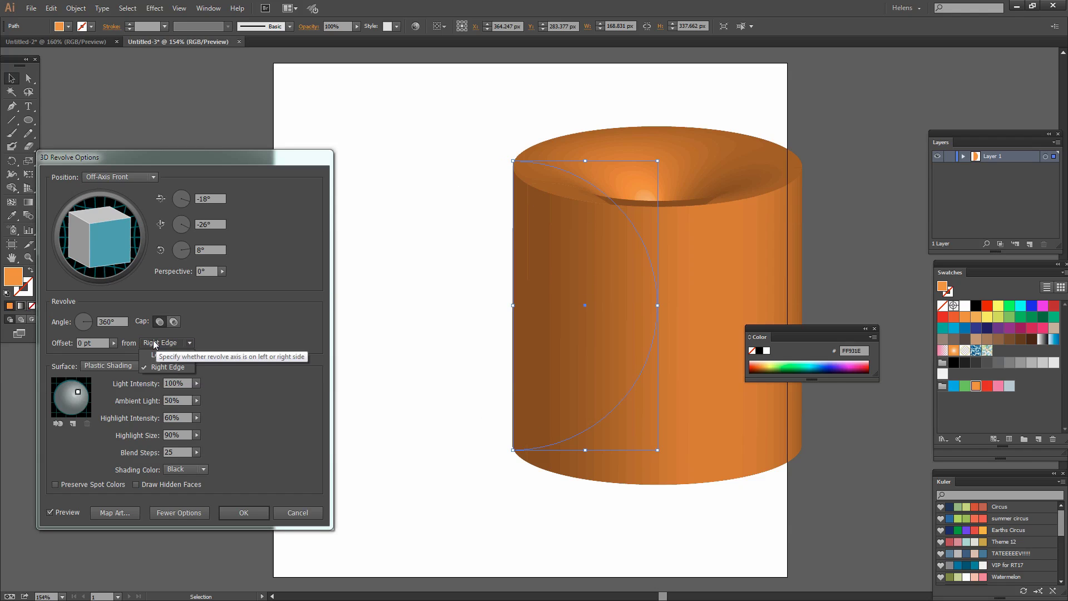
click(161, 355)
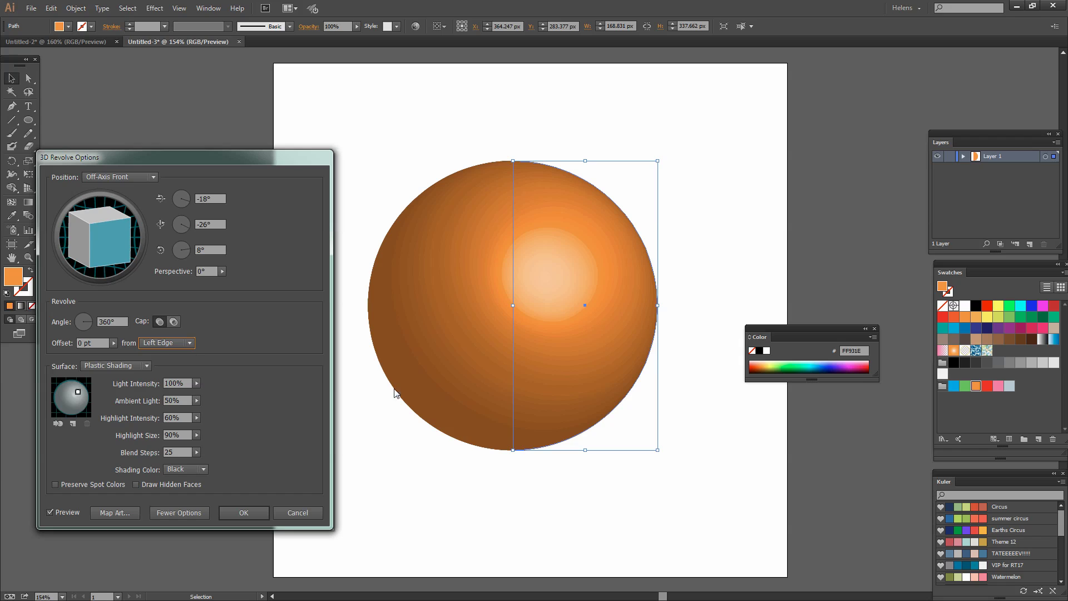
Collapse the additional surface and lighting options of the revolve effect and expand them again.
drag(199, 155, 225, 196)
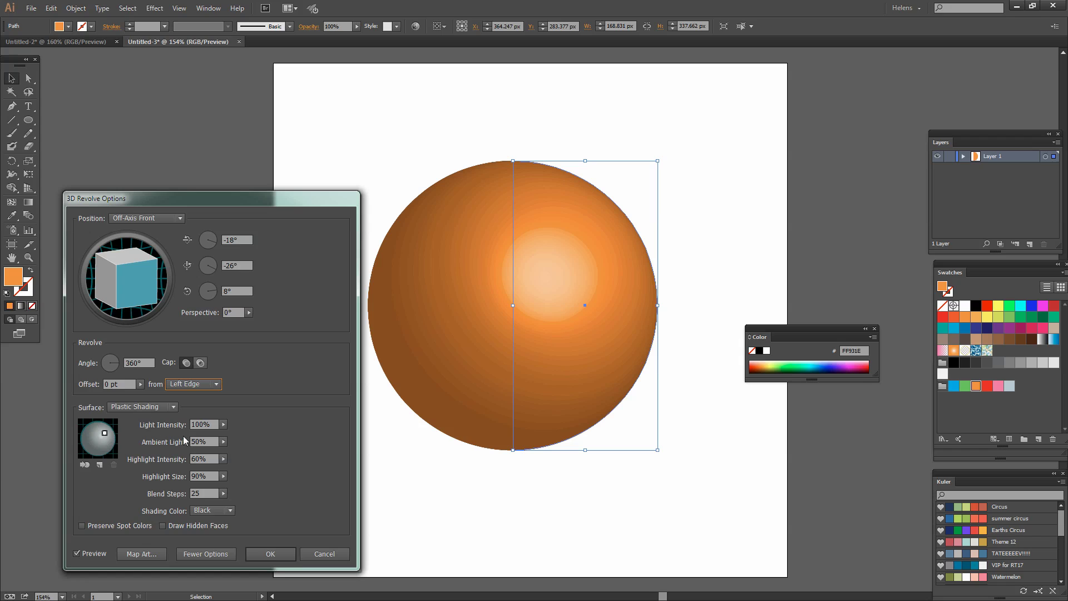
click(192, 552)
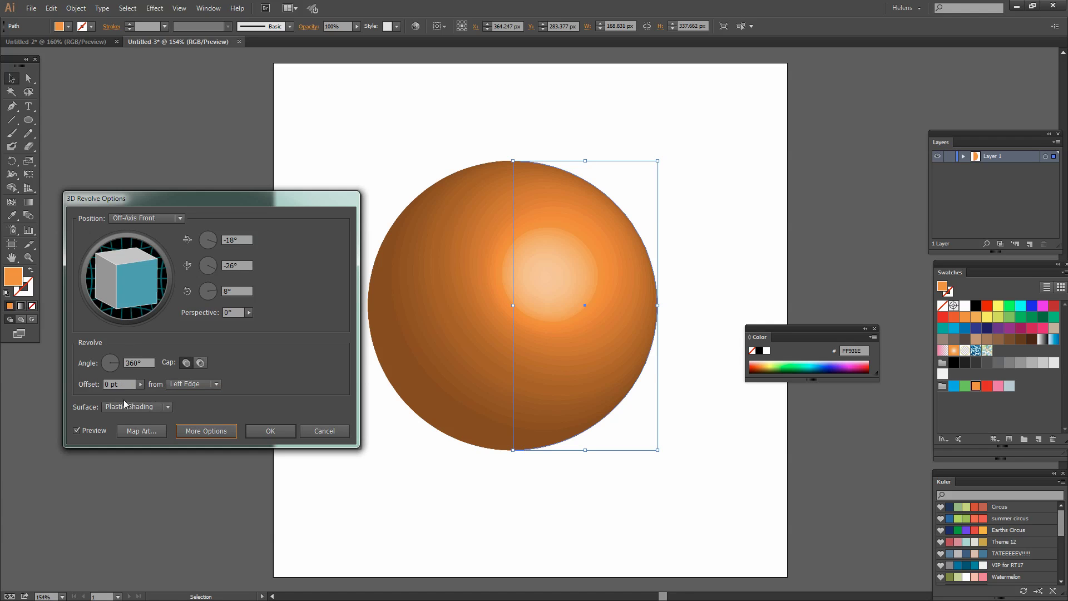
drag(177, 199, 170, 105)
click(199, 337)
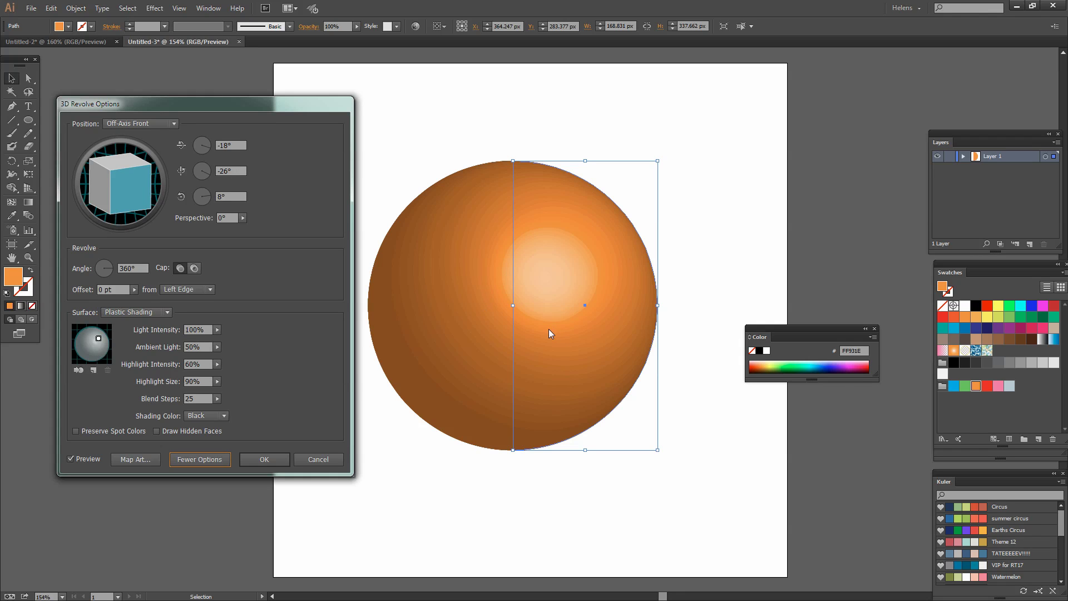
Preview the Diffuse Shading, No Shading and Wireframe surfaces on the sphere and return to Plastic Shading.
click(145, 313)
click(158, 362)
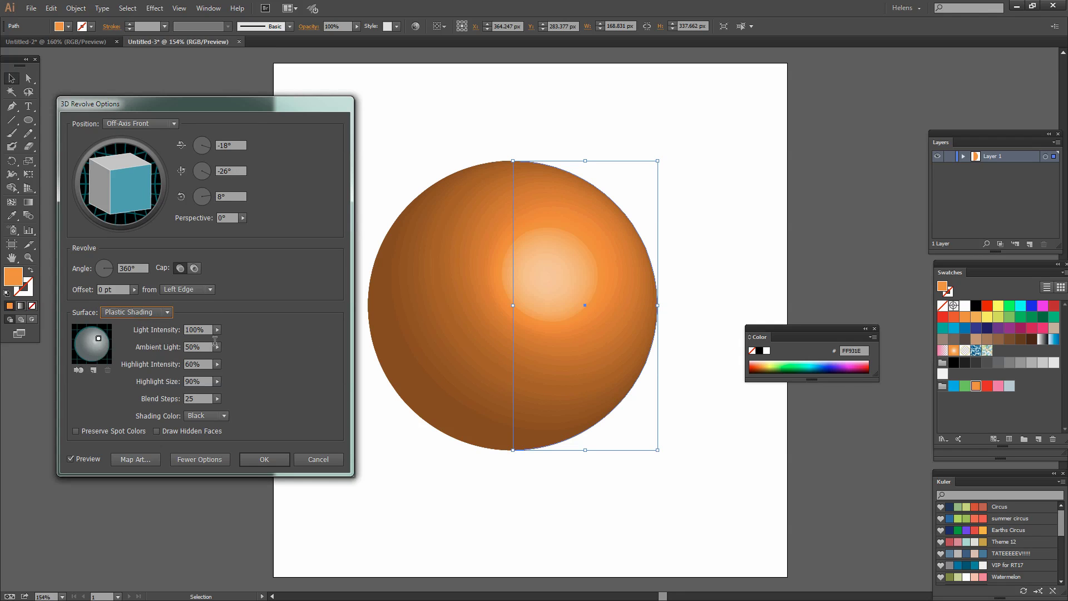
click(161, 313)
click(139, 348)
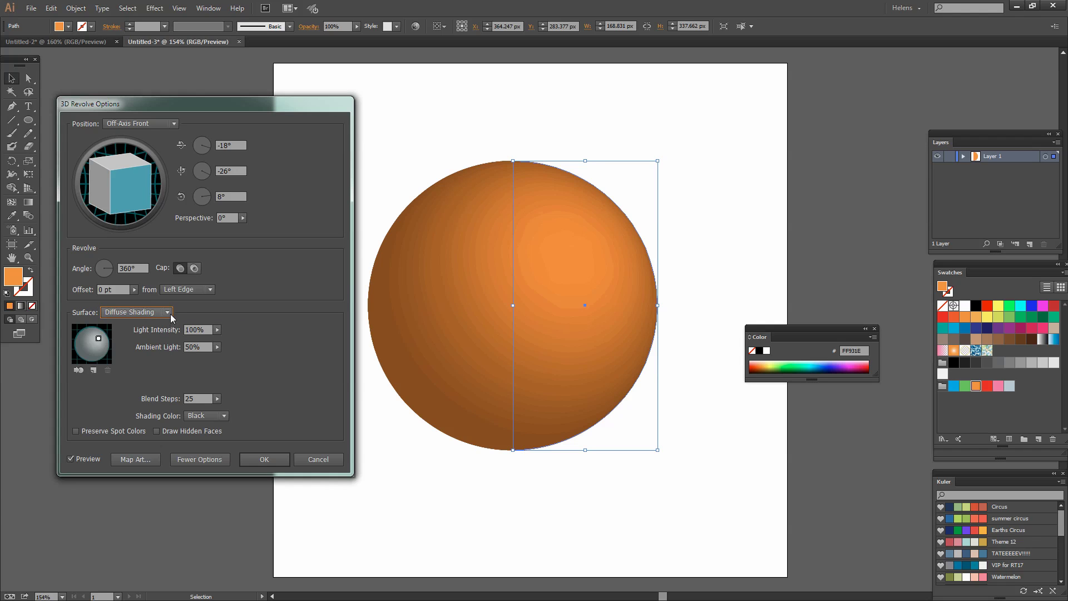
click(161, 313)
click(151, 339)
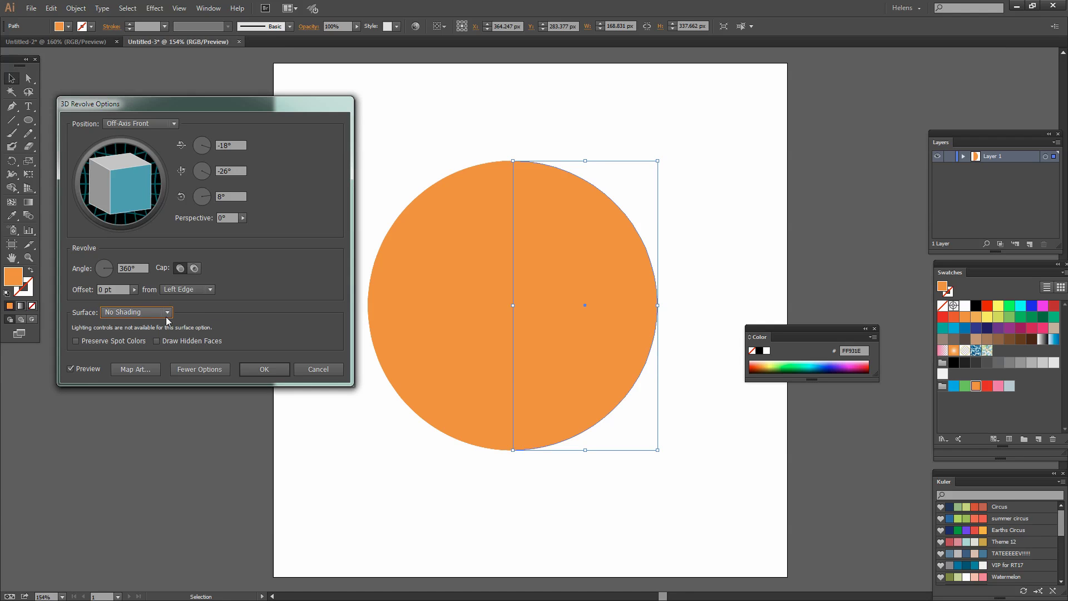
click(167, 313)
click(144, 328)
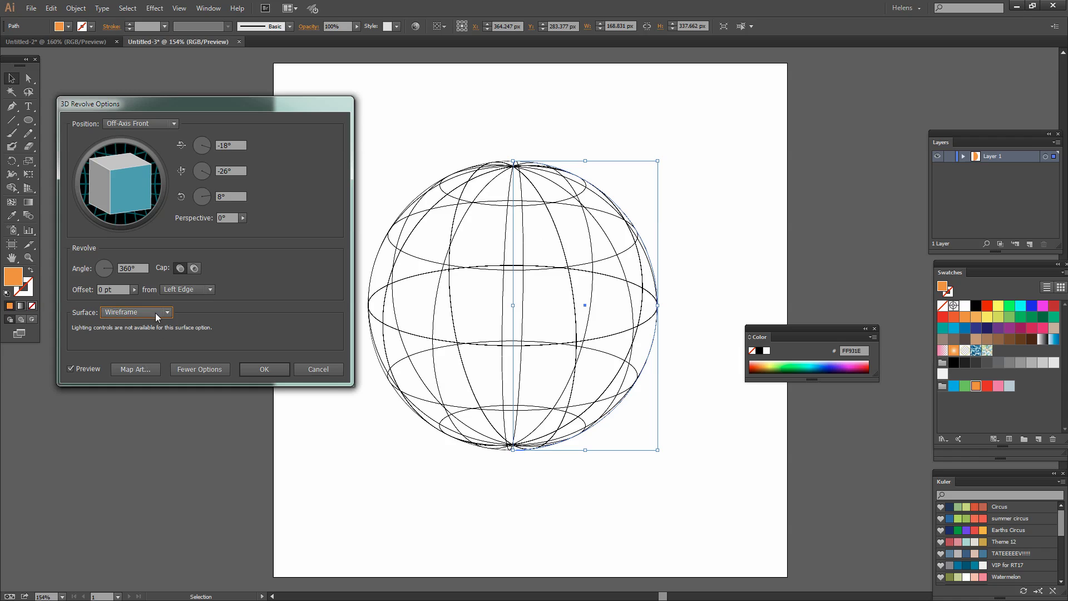
click(167, 312)
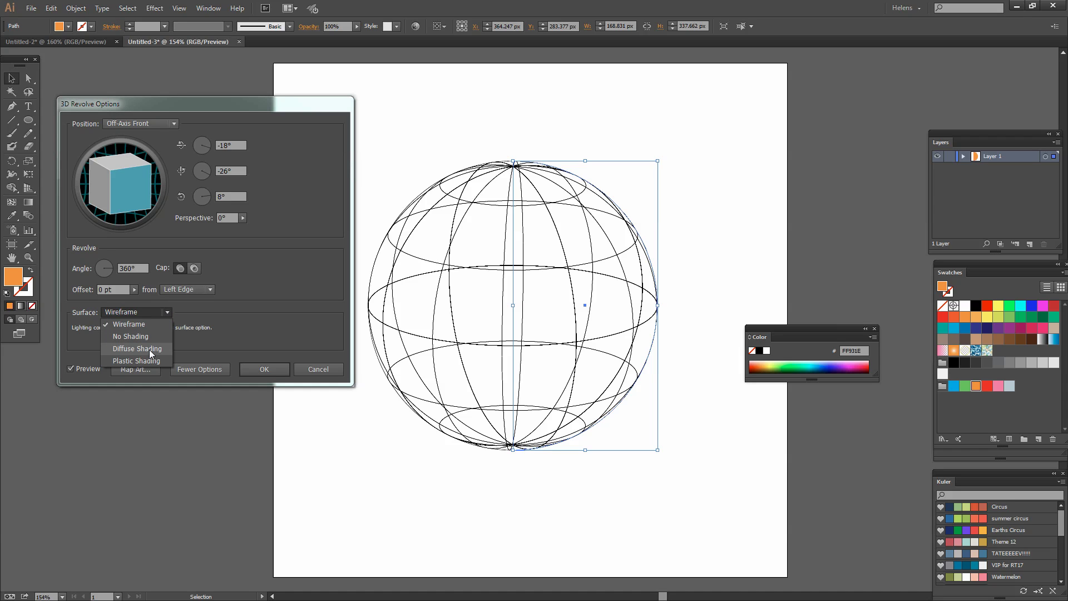
click(151, 349)
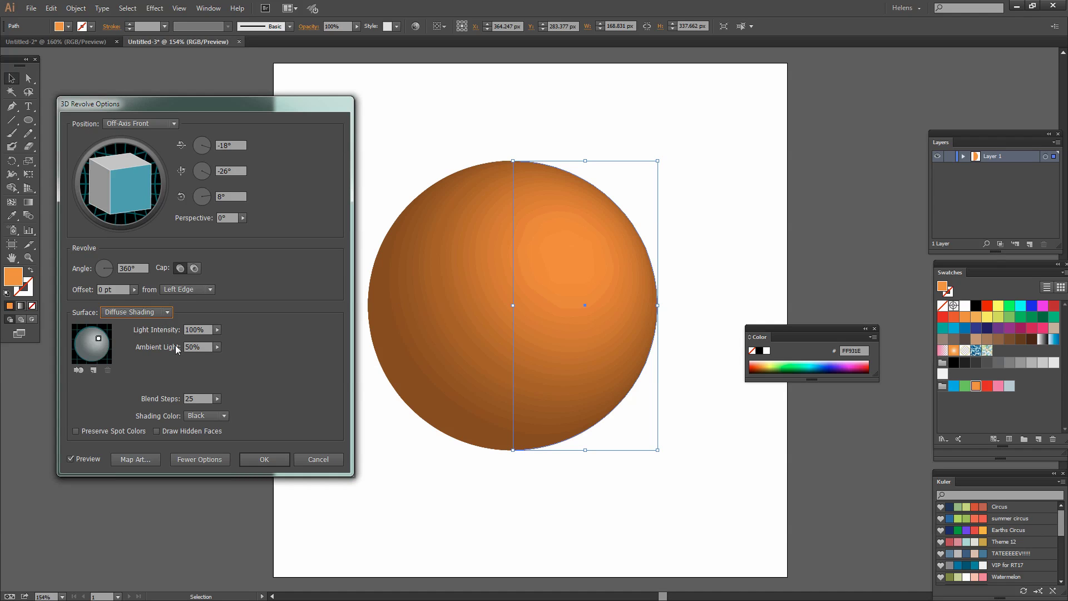
click(169, 313)
click(152, 358)
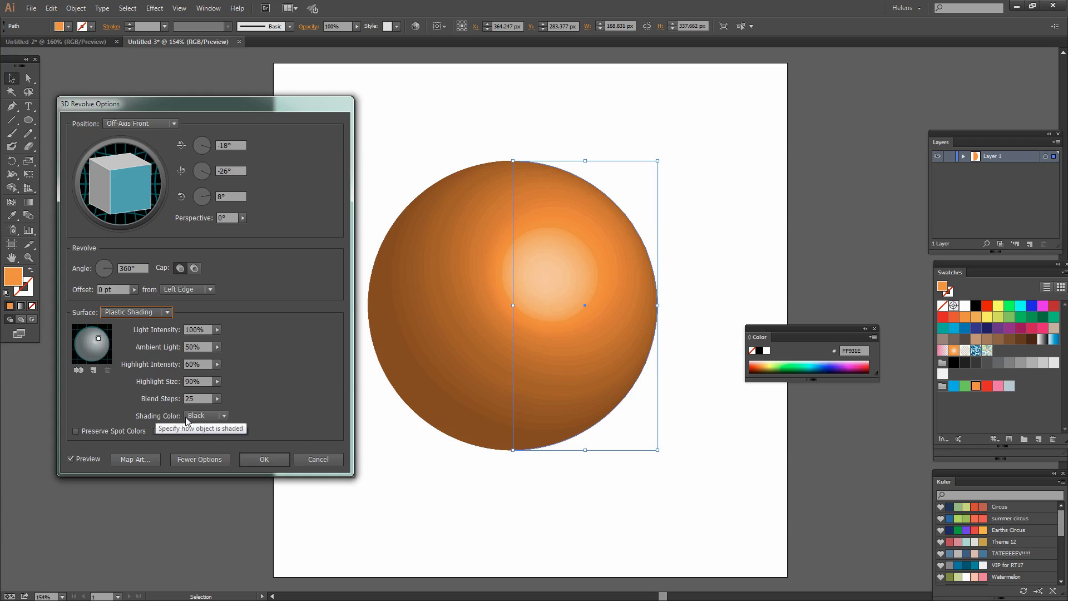
Switch the sphere's shading color to Custom and pick the orange-red swatch R=241 G=90 B=36.
click(225, 417)
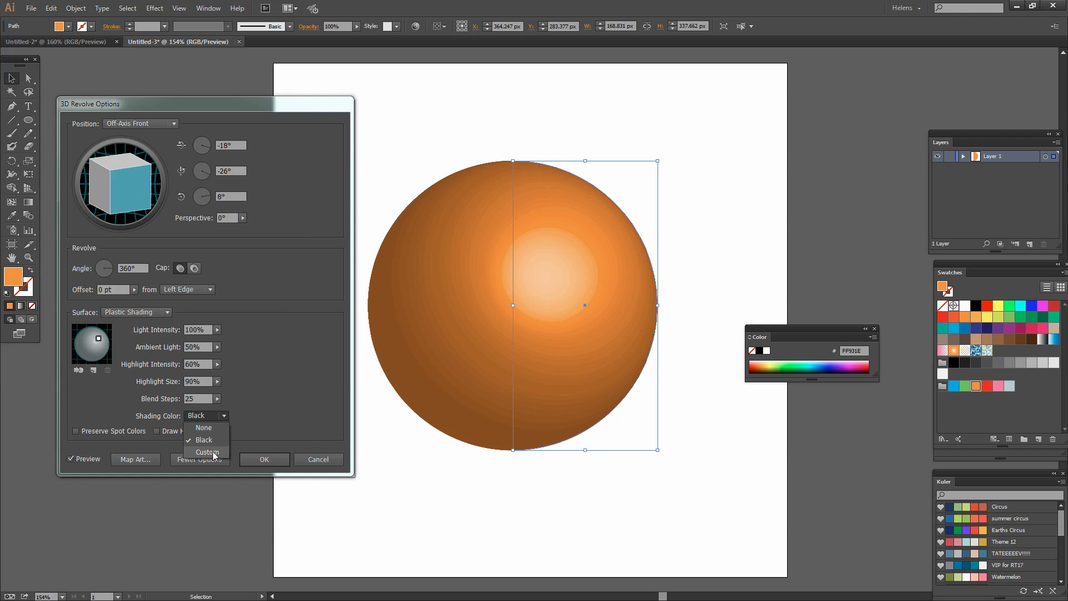
click(214, 452)
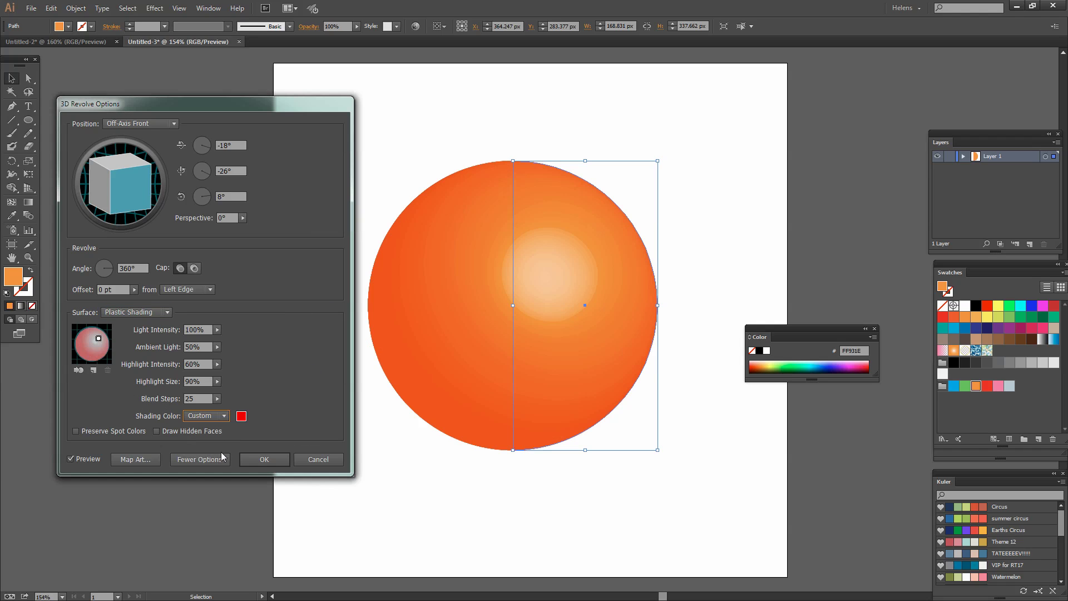
click(241, 416)
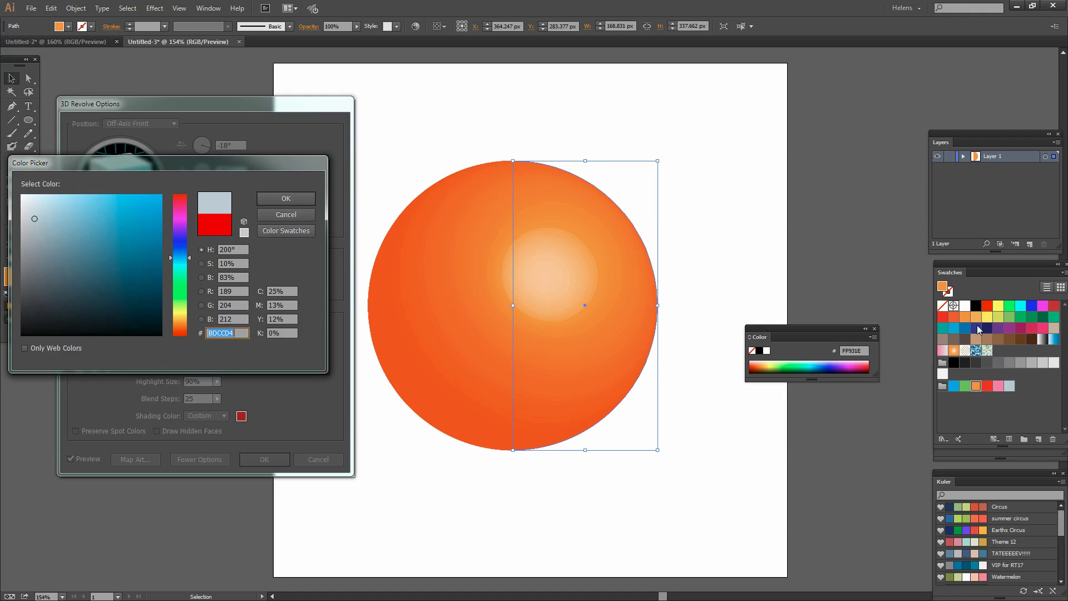
drag(80, 165, 127, 159)
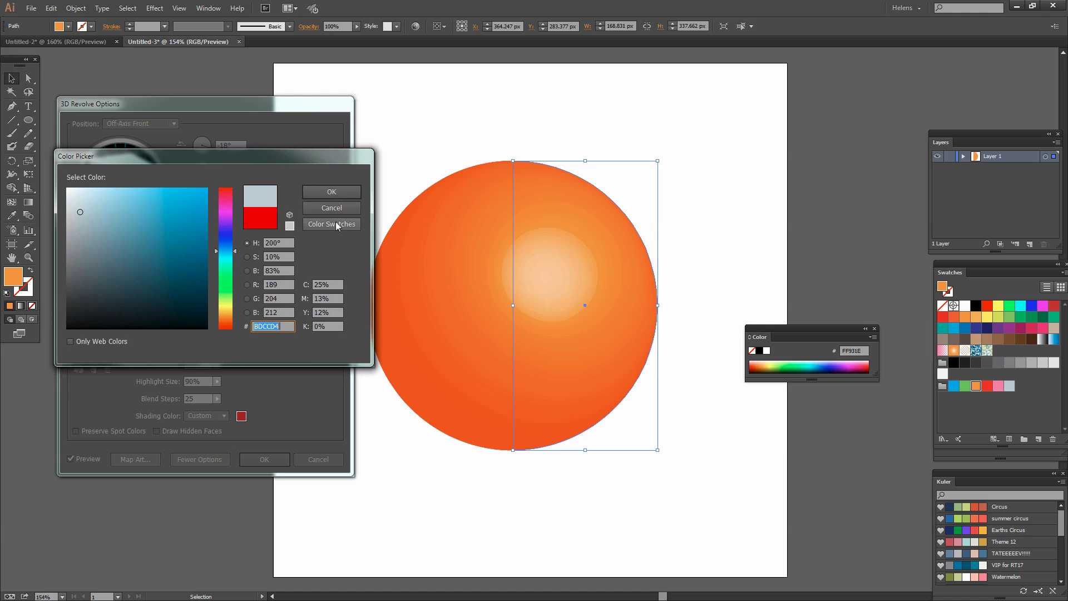
click(331, 224)
scroll(161, 281, up, 10)
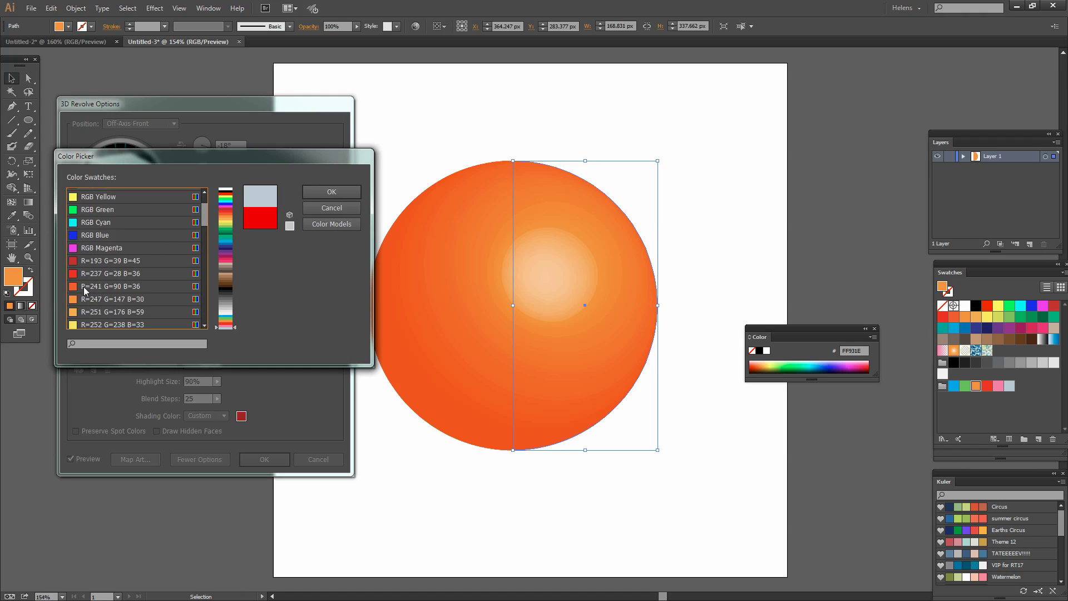
click(73, 287)
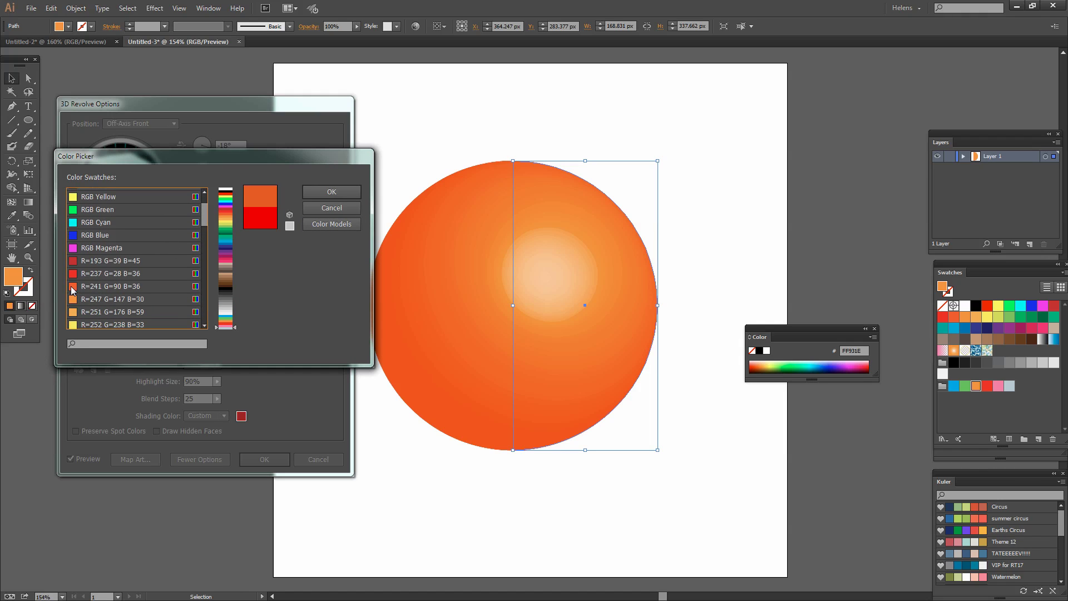
click(322, 192)
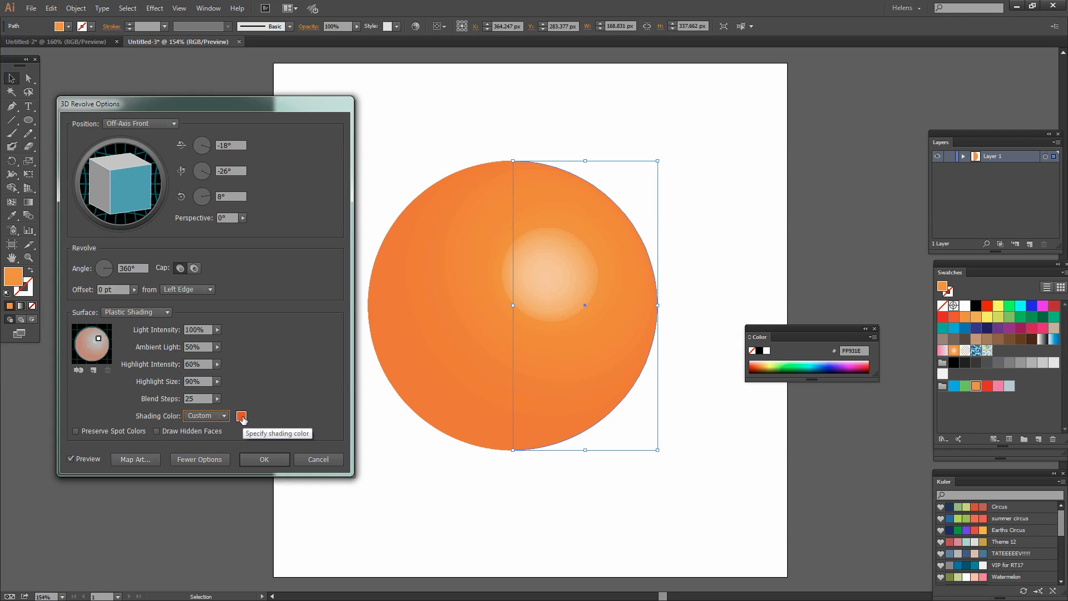
Change the custom shading color of the sphere to a light blue in the color picker.
click(241, 417)
click(227, 249)
click(179, 198)
click(325, 191)
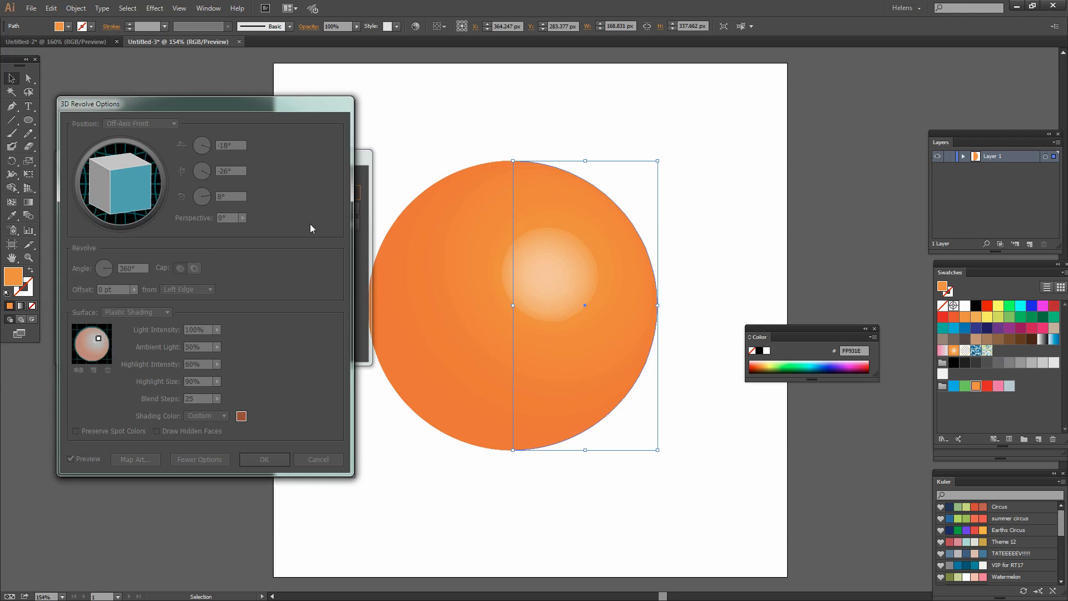
Raise the blend steps of the sphere's shading to 106.
click(167, 398)
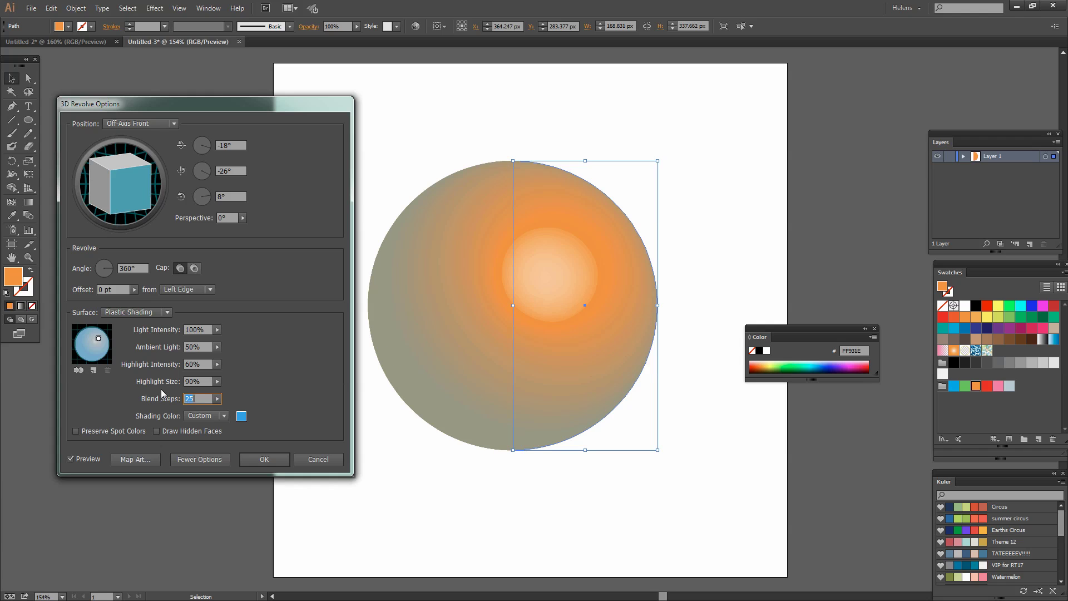
click(218, 399)
drag(173, 410, 190, 413)
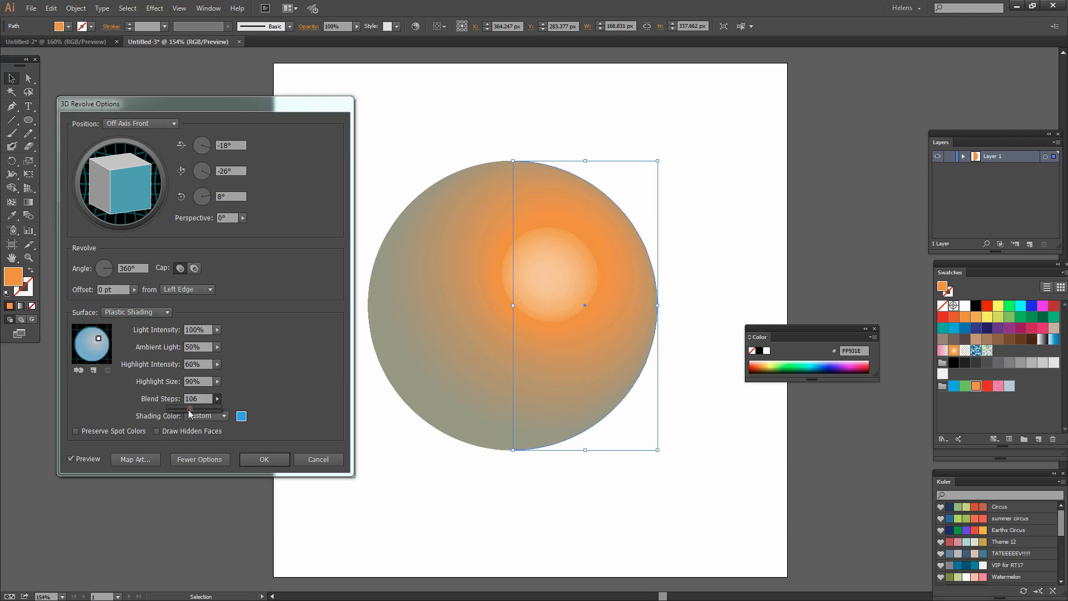
click(261, 399)
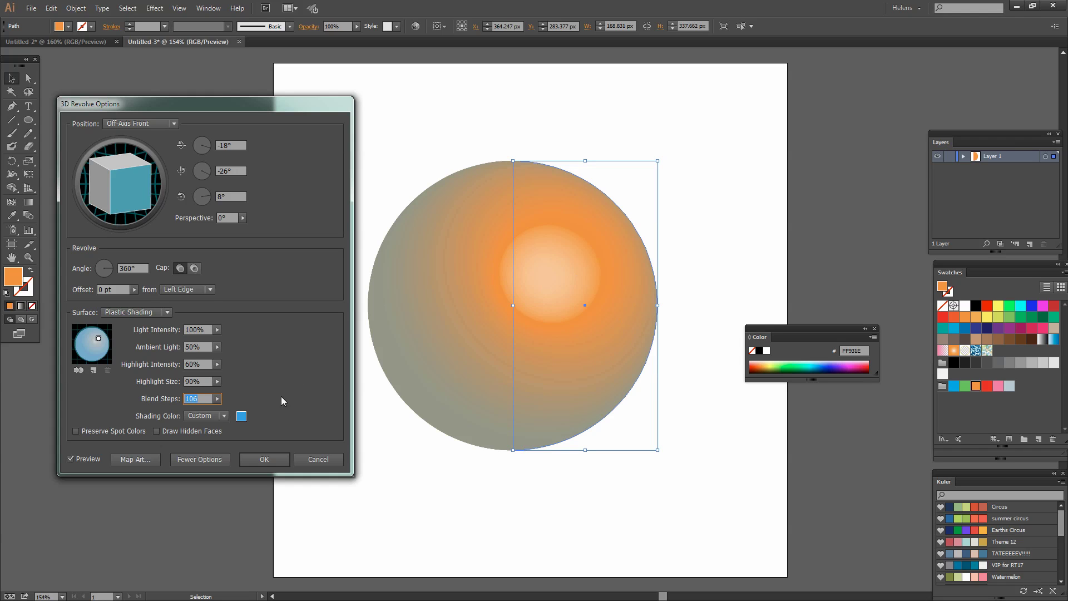
Try a highlight size of 100% on the sphere and set it to 23%.
click(217, 381)
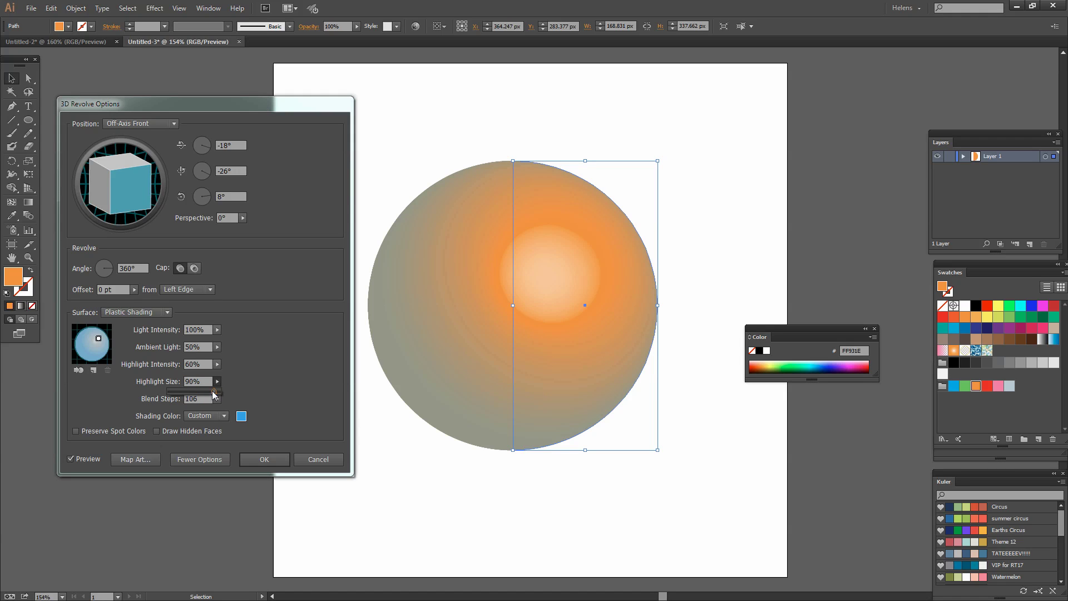
click(224, 390)
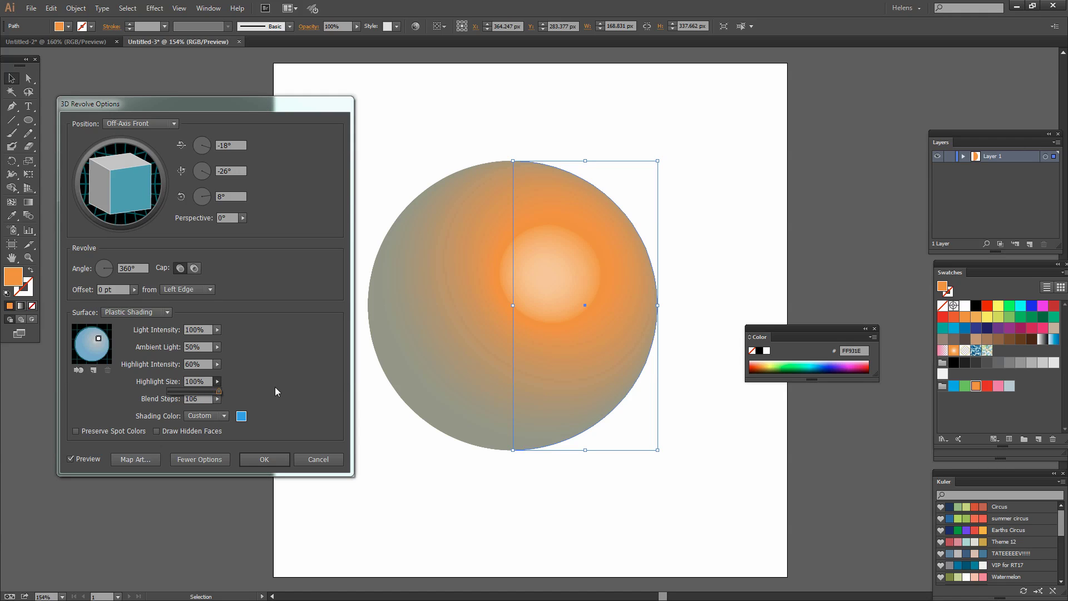
click(216, 382)
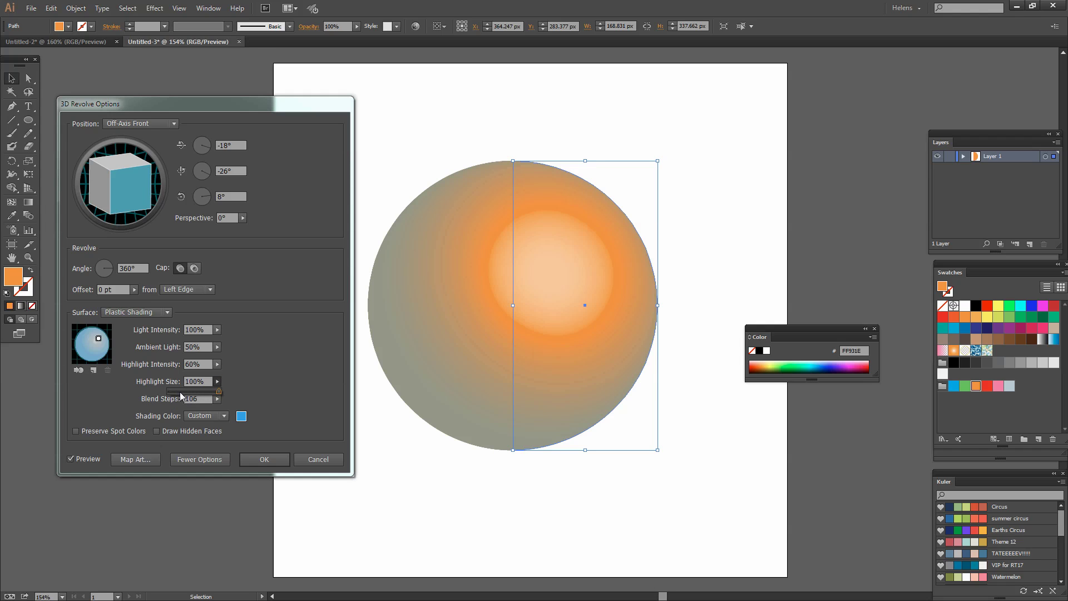
click(270, 389)
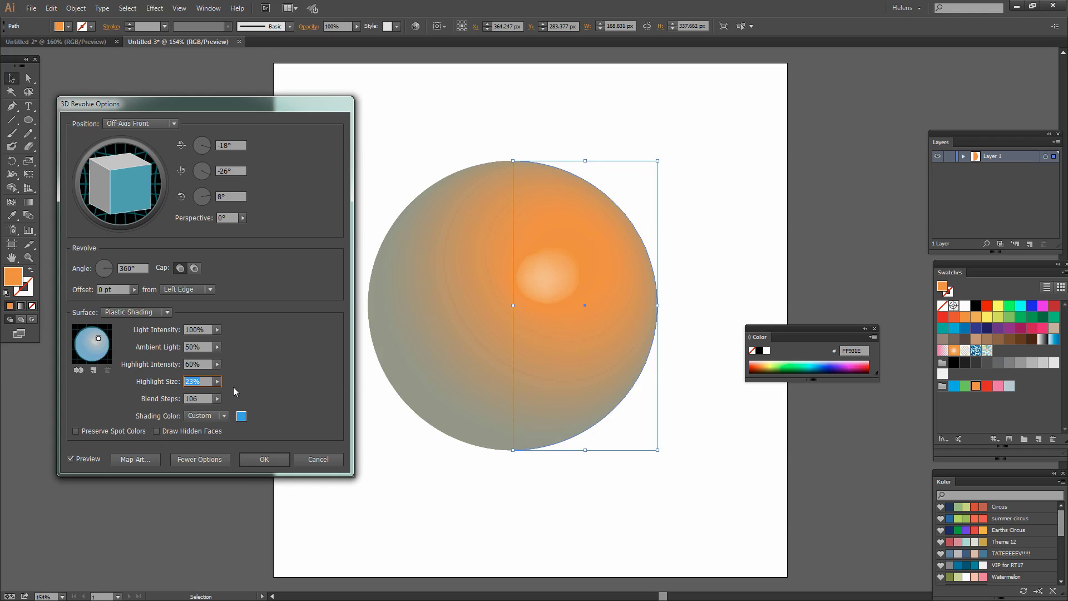
Try highlight intensities of 100% and 40% on the sphere.
click(215, 363)
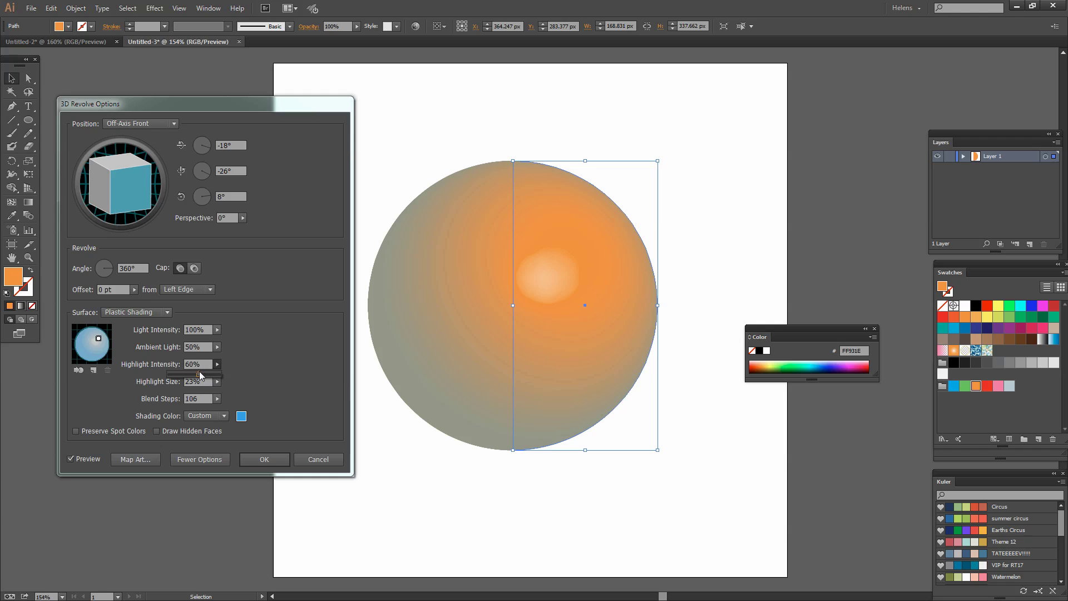
click(279, 382)
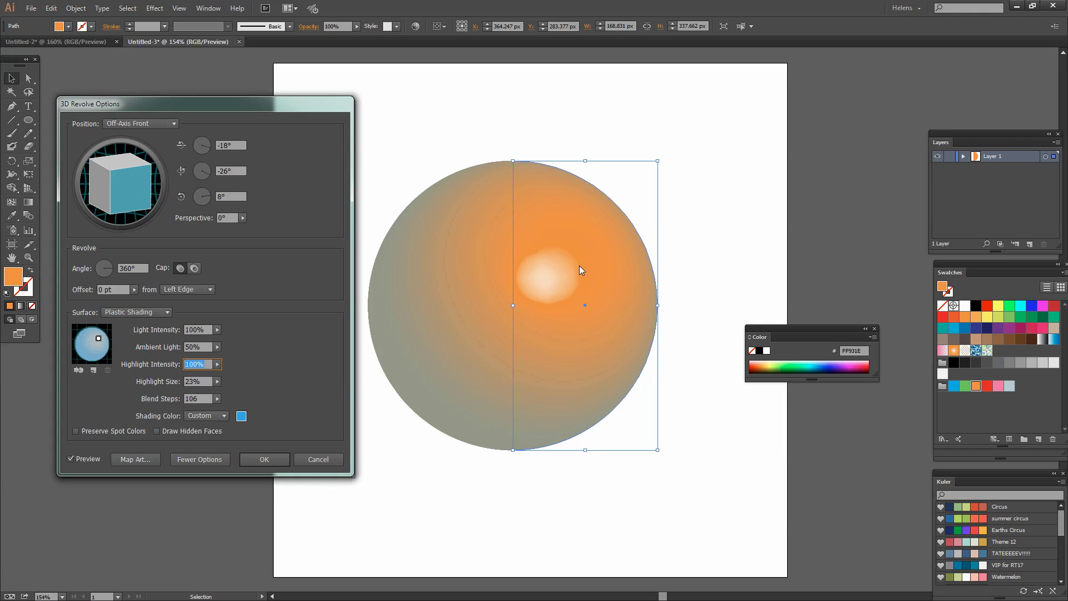
click(217, 363)
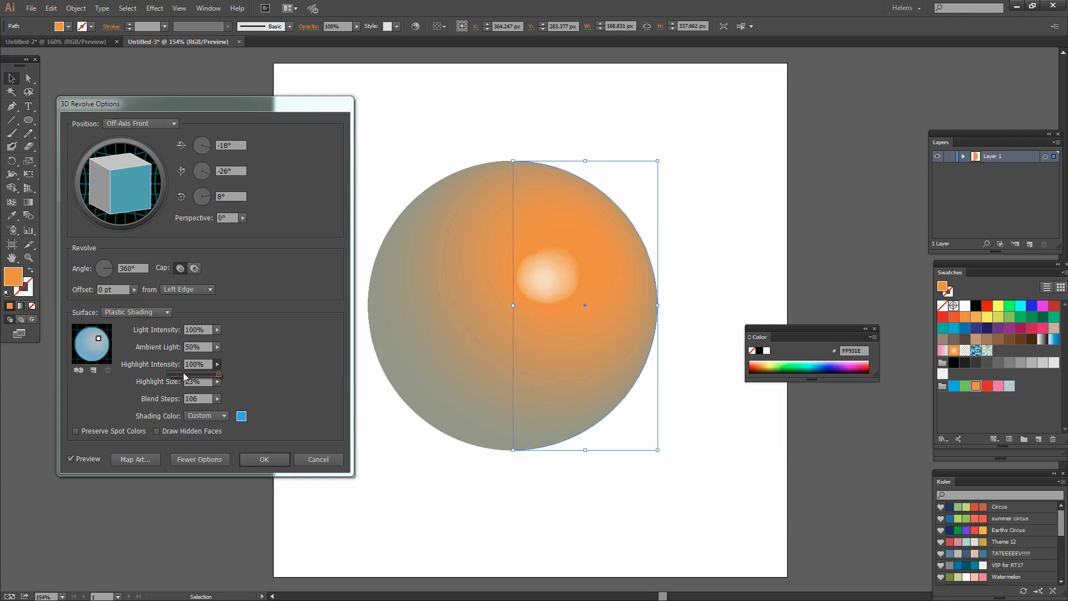
click(189, 376)
click(217, 363)
drag(209, 374, 189, 375)
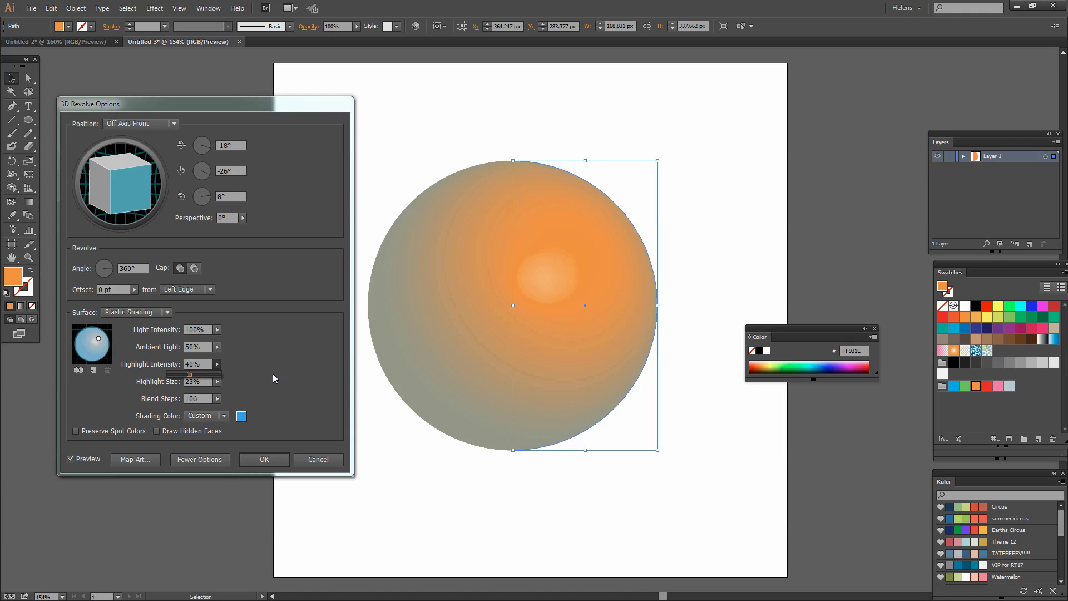
click(216, 369)
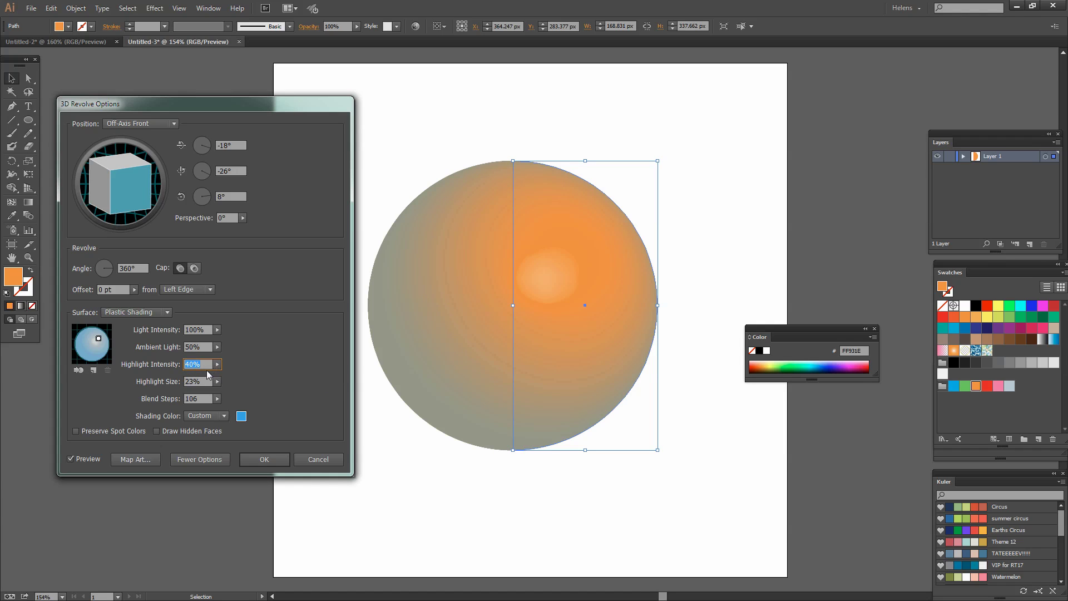
Set the highlight intensity of the sphere to 52%.
click(216, 366)
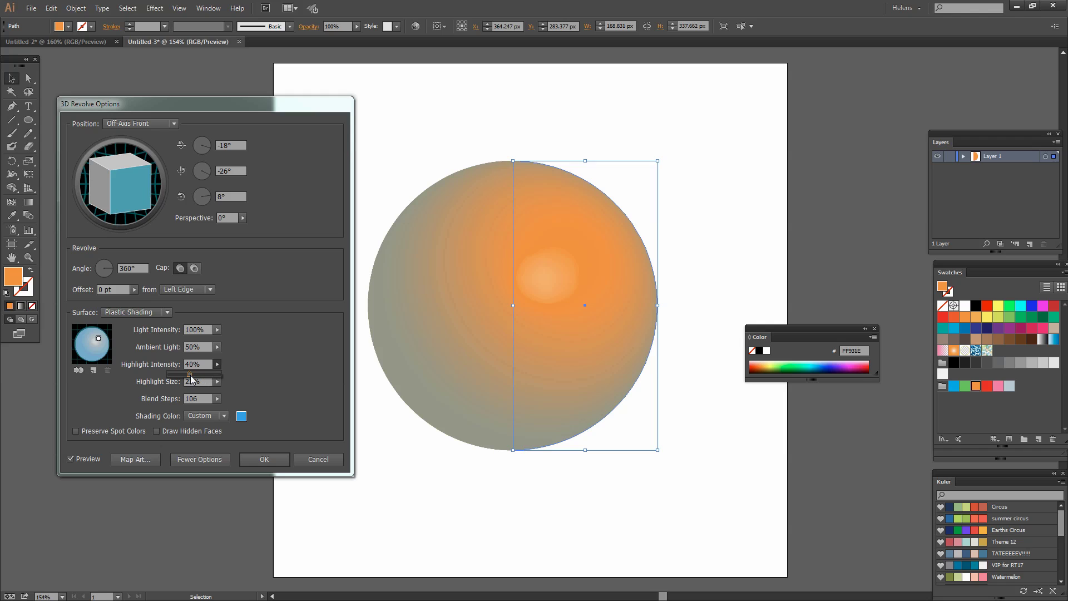
drag(190, 375, 195, 376)
click(255, 368)
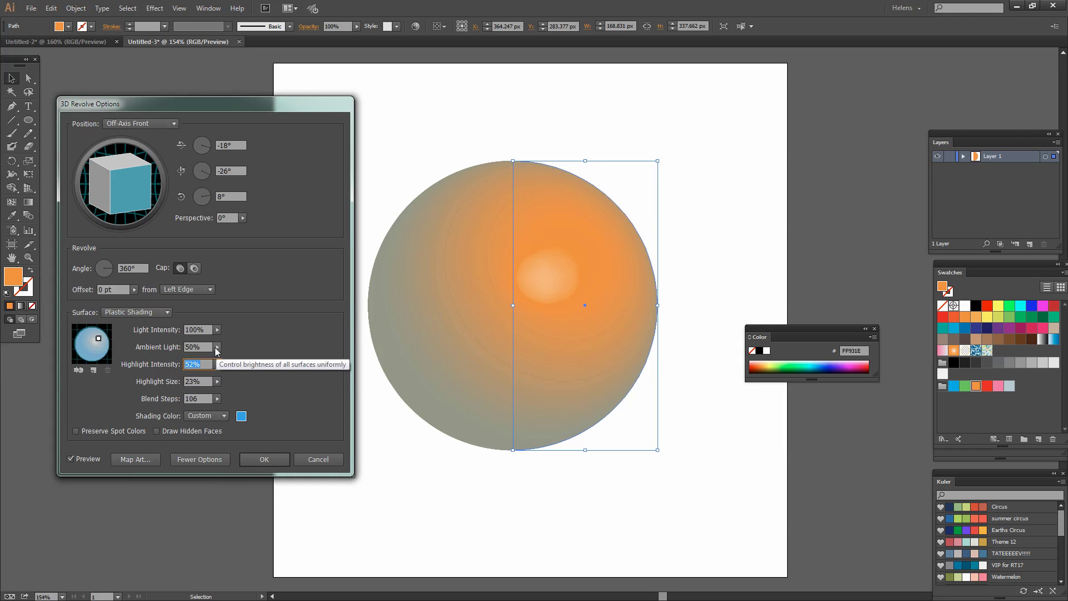
Set the ambient light to 10% after trying 100%, and try a light intensity of 0% before restoring it to 100%.
click(214, 347)
drag(195, 356, 214, 357)
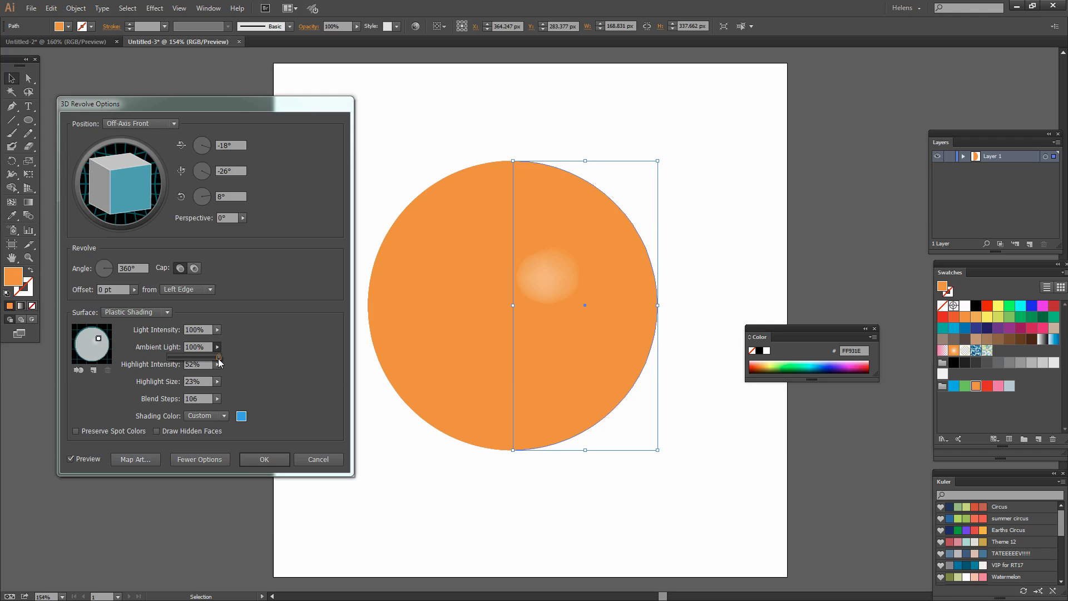
drag(219, 359, 174, 358)
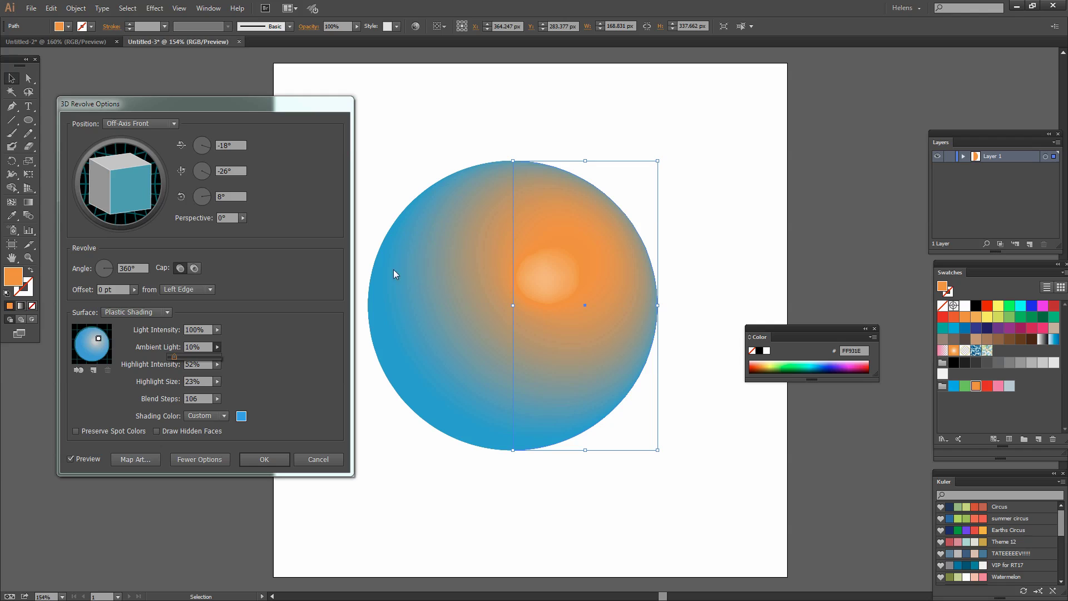
click(217, 329)
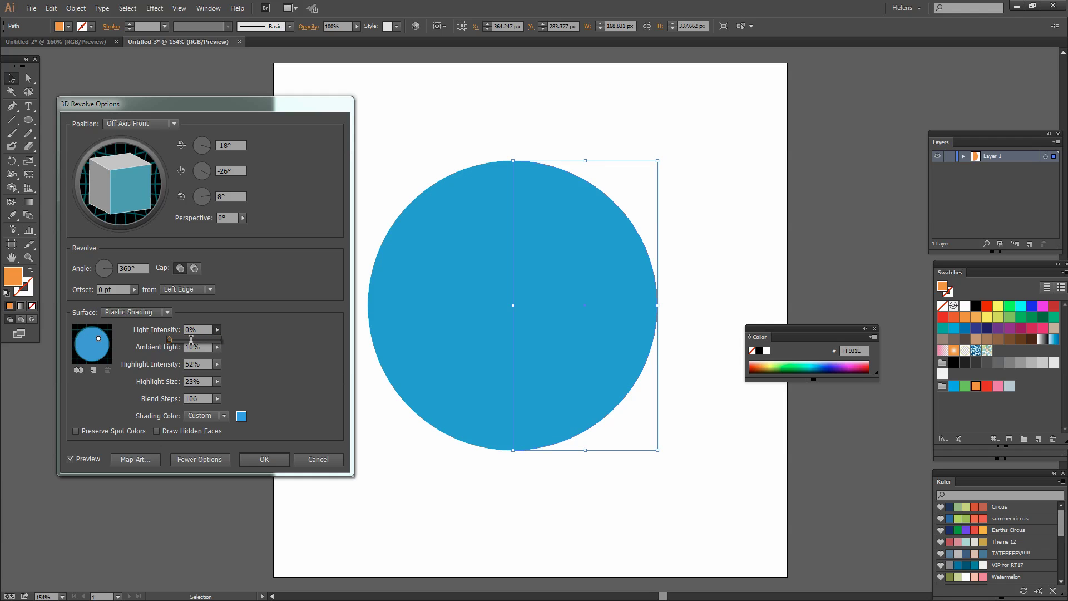
drag(171, 340, 203, 341)
Move the light source to the lower right of the lighting sphere and back to its upper right.
click(101, 341)
drag(99, 340, 99, 356)
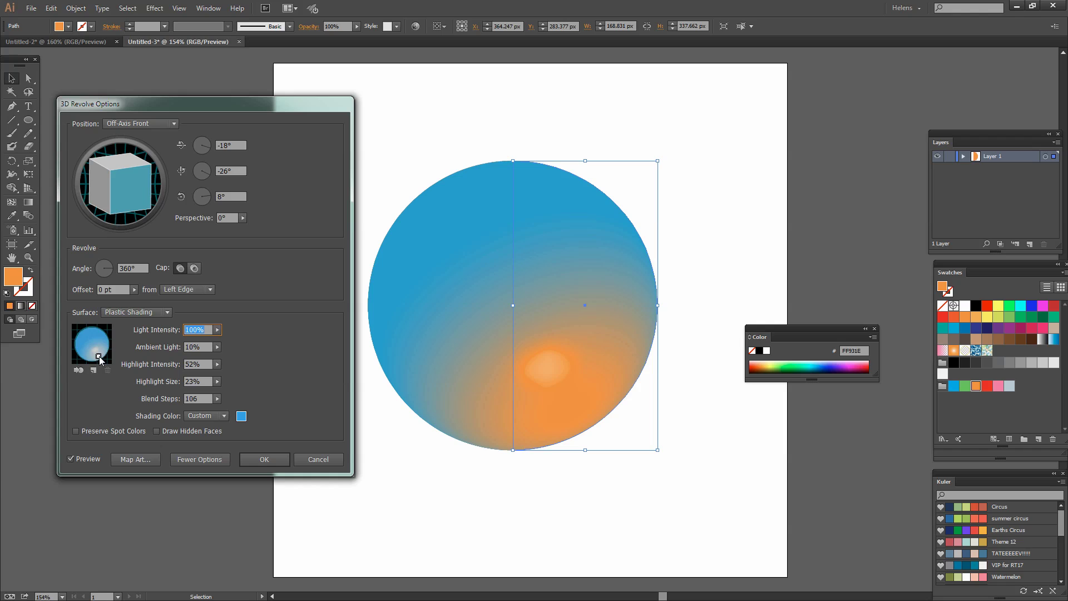
mouse_move(101, 359)
mouse_down()
mouse_move(85, 338)
mouse_move(103, 350)
mouse_up()
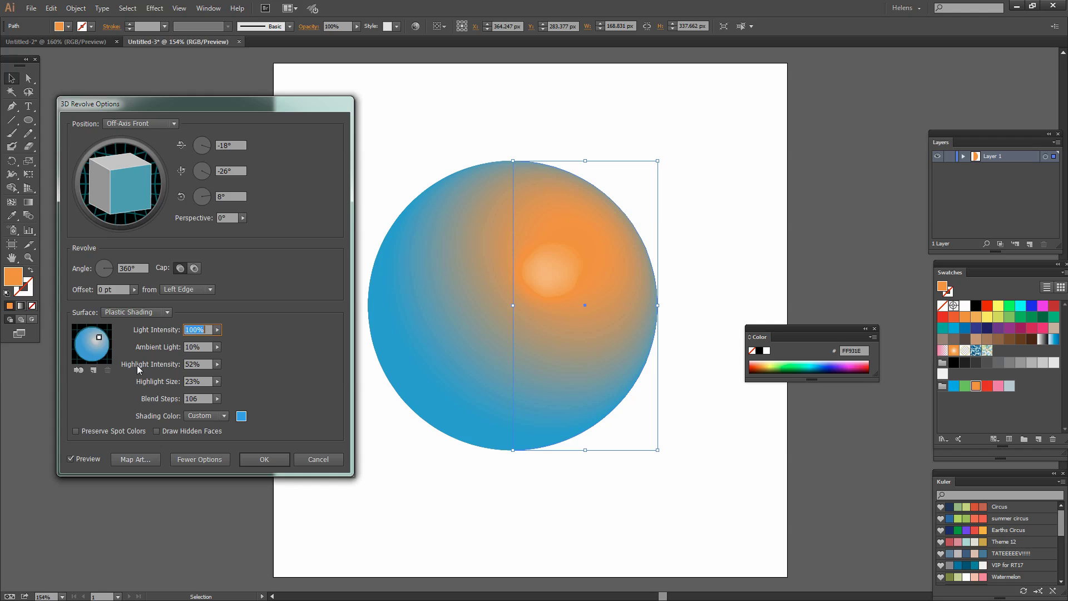
Change the sphere's surface to Diffuse Shading, apply the revolve effect and deselect the sphere.
click(166, 311)
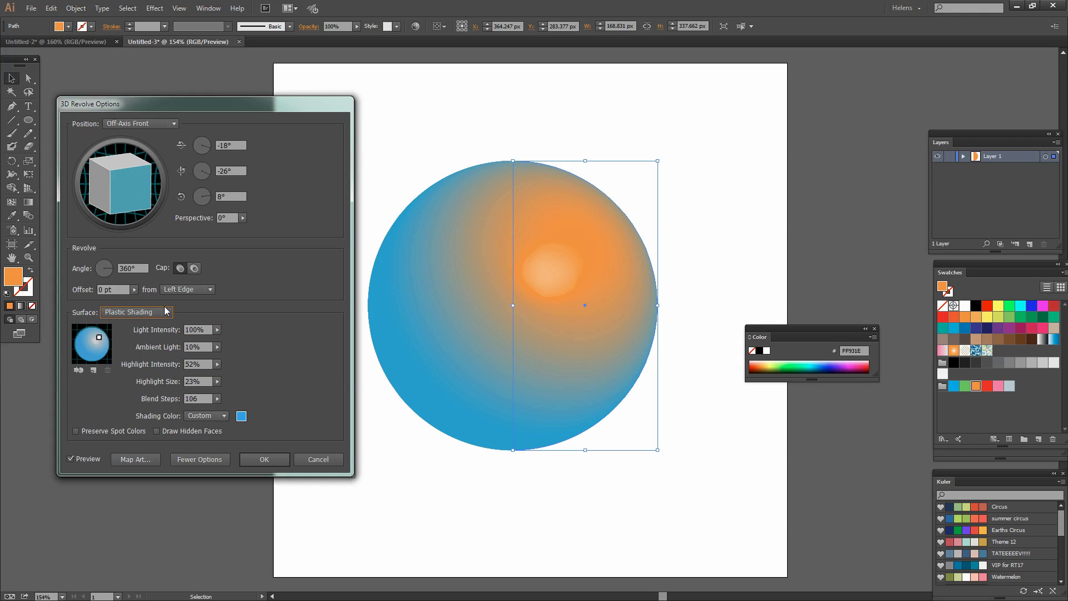
click(166, 311)
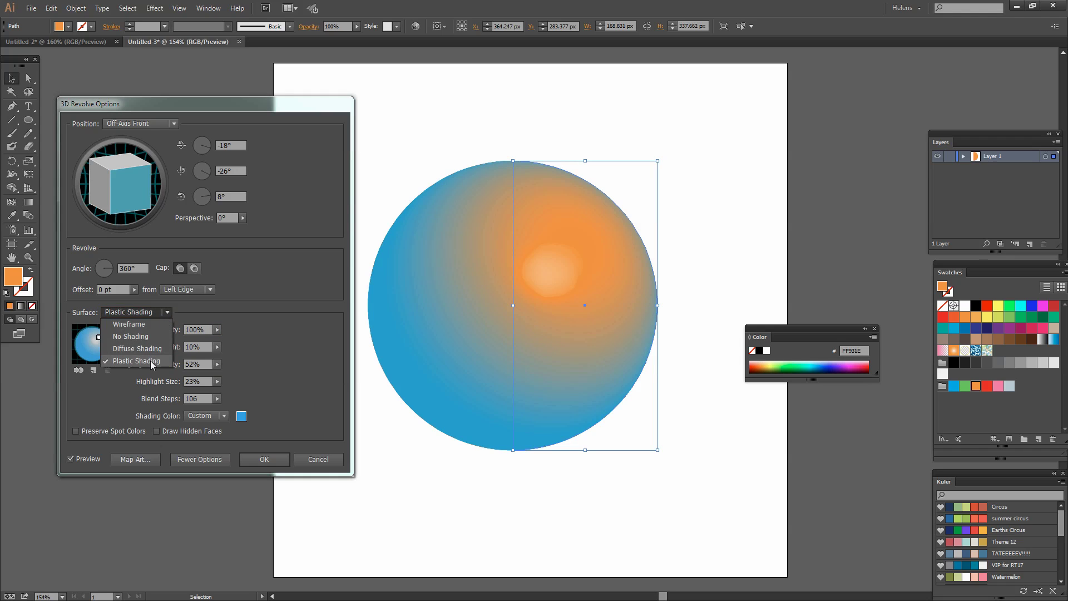
click(135, 351)
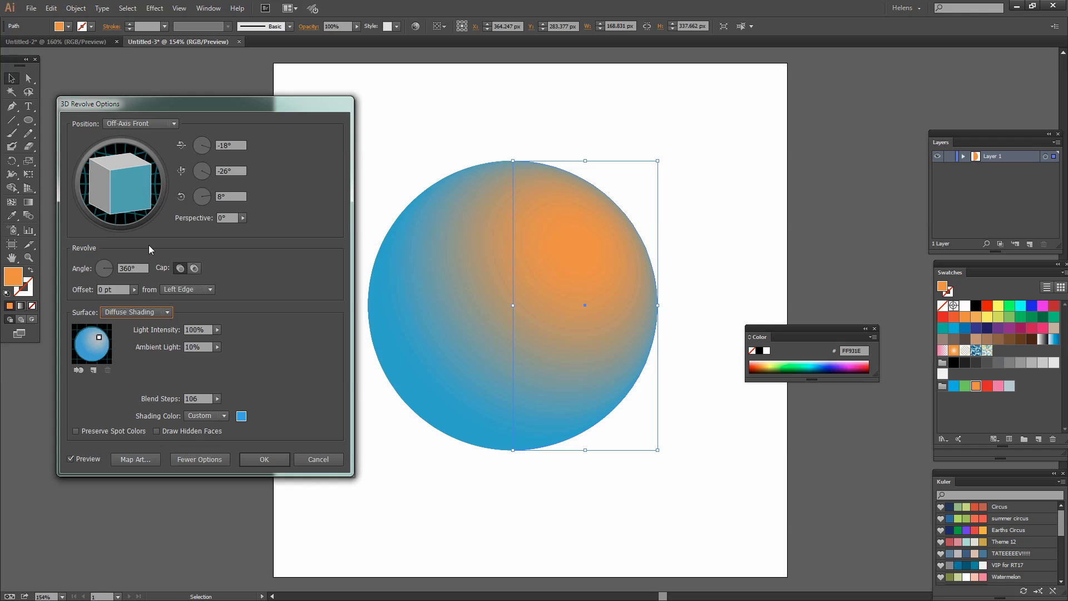
click(265, 458)
click(357, 514)
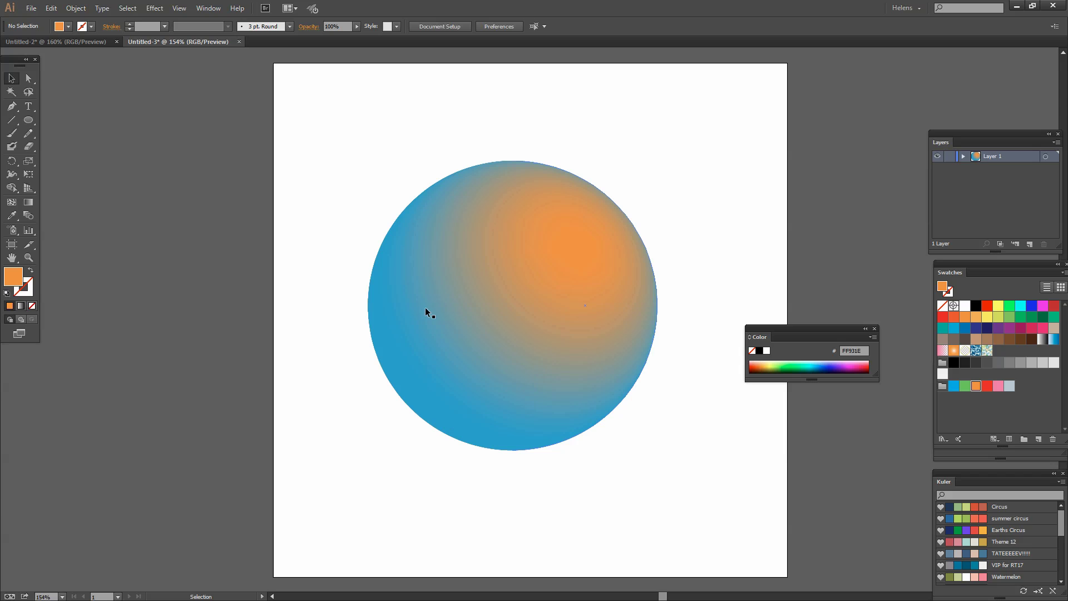
Create a new 600 x 600 px RGB document.
click(31, 8)
click(48, 22)
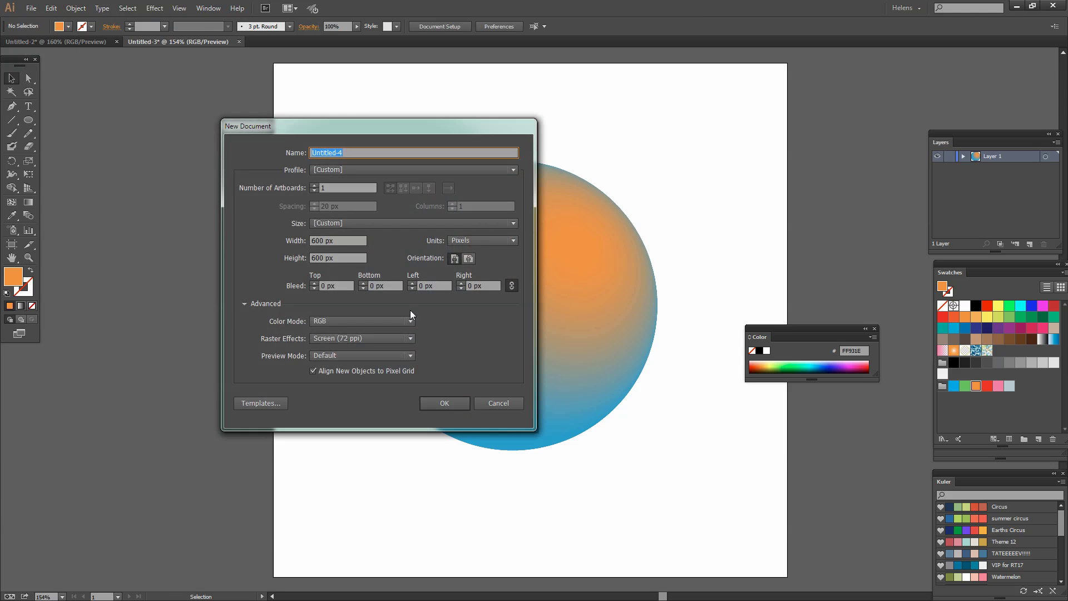
click(444, 404)
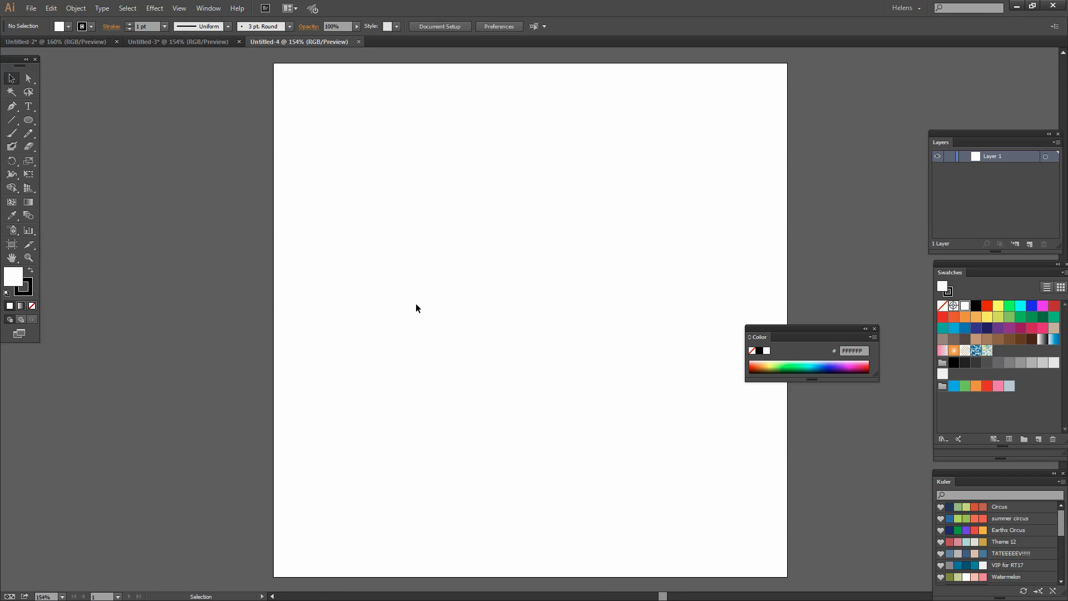
Draw a small circle about 23 px wide in the left part of the artboard, remove its stroke and make its fill active.
click(28, 120)
drag(338, 235, 357, 254)
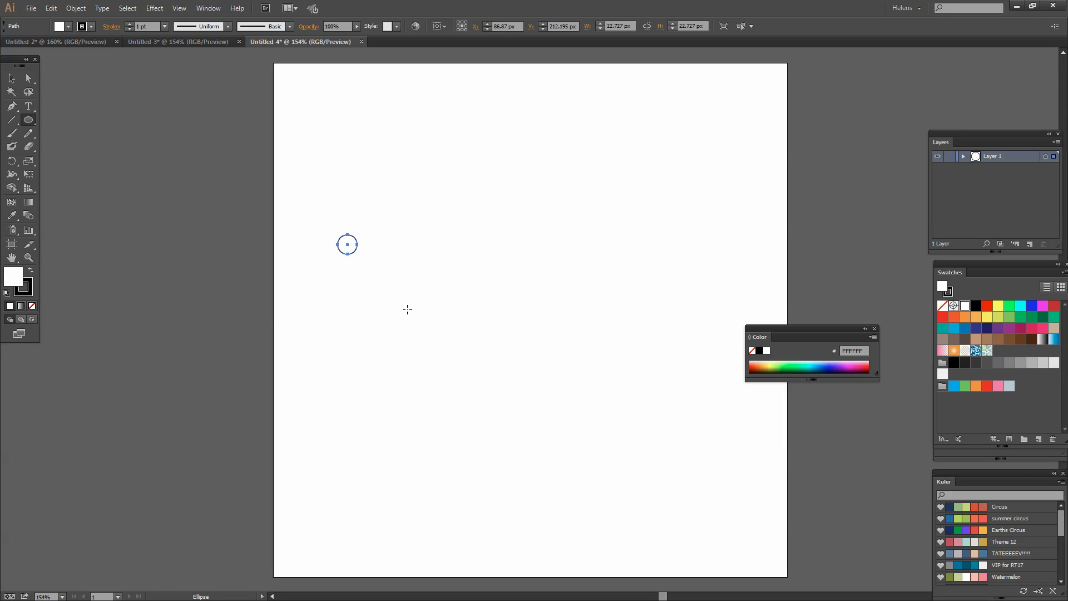
key(x)
click(33, 304)
click(10, 281)
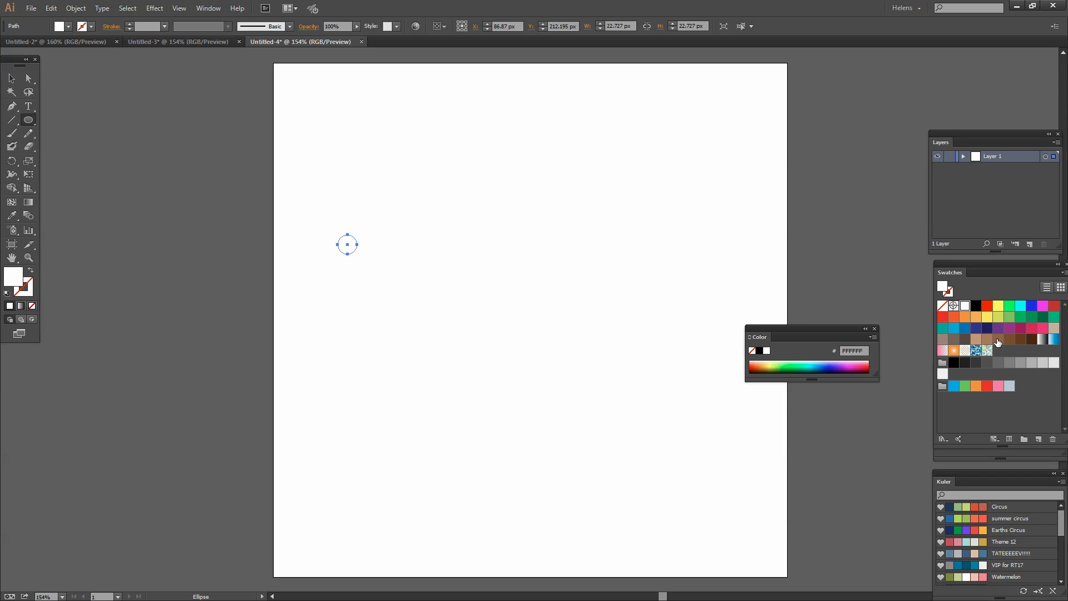
Fill the small circle with pink (FF7BAC) and start a Transform effect on it with the preview on.
click(997, 386)
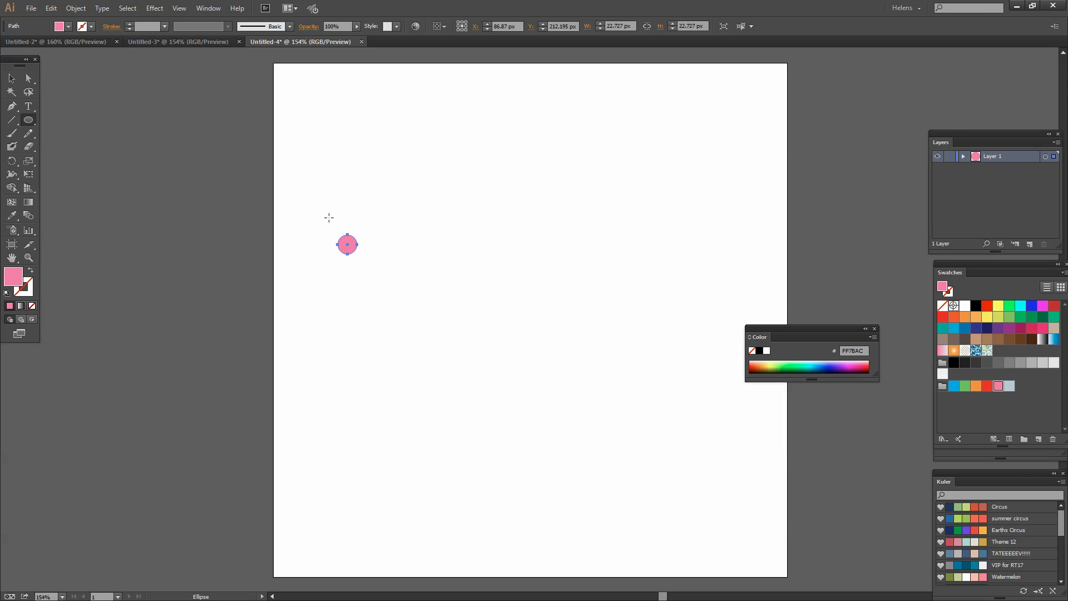
click(155, 10)
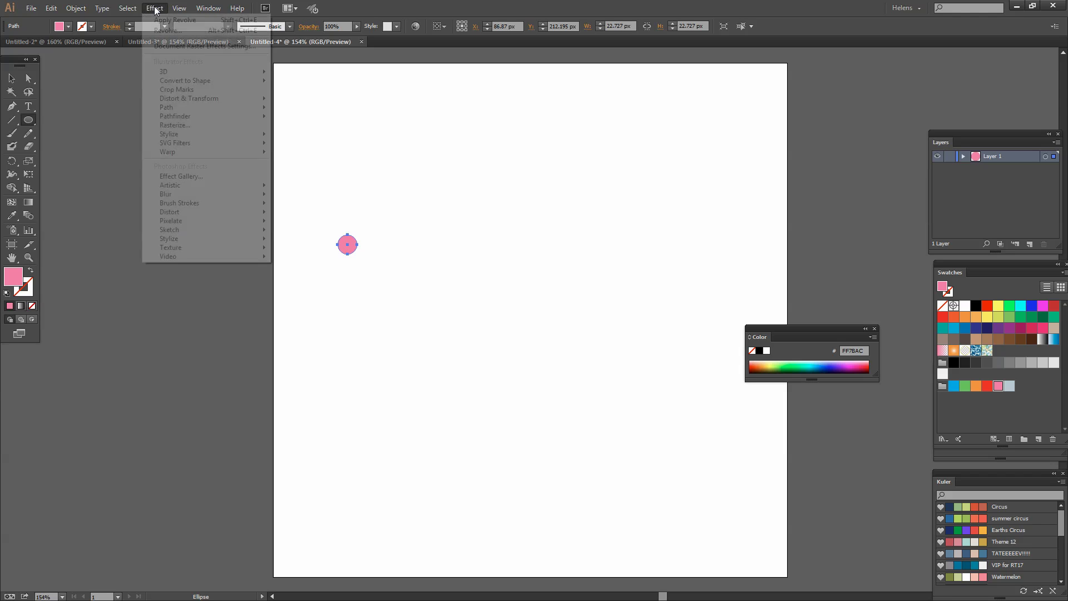
mouse_move(184, 101)
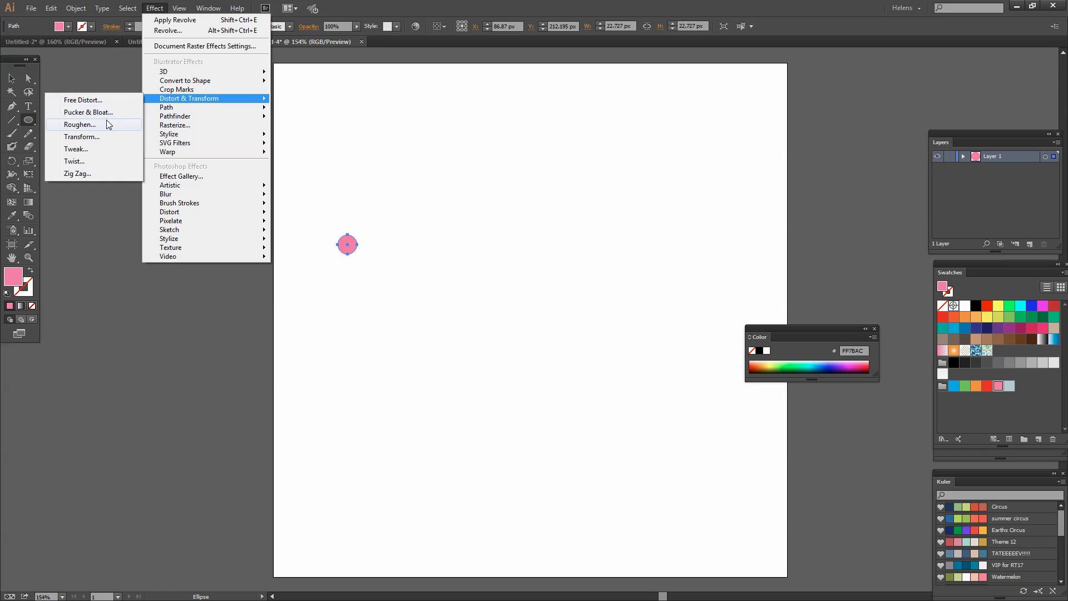
click(93, 136)
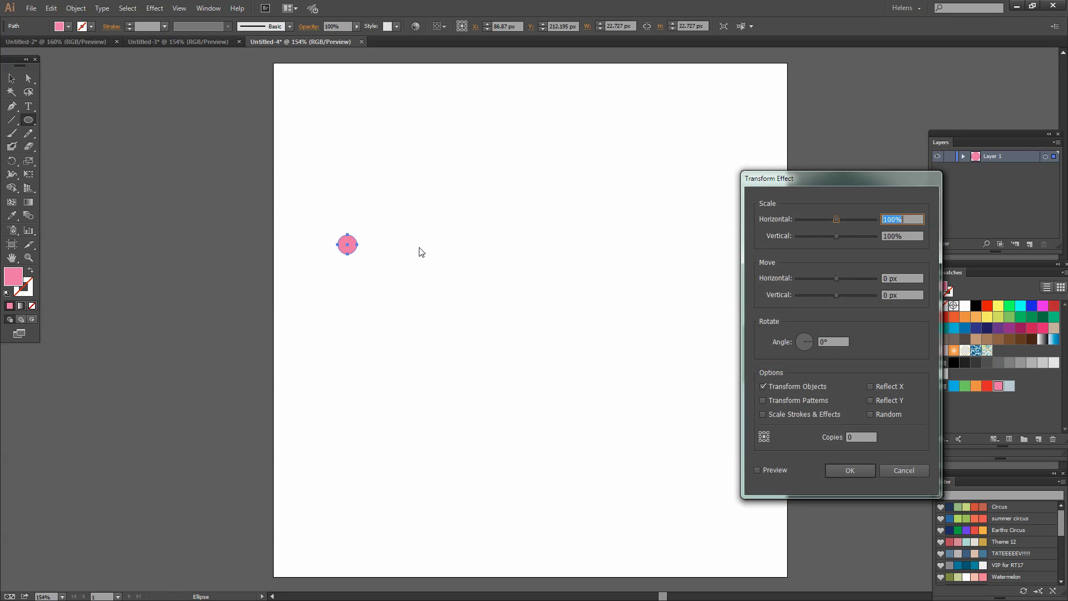
drag(805, 178, 731, 155)
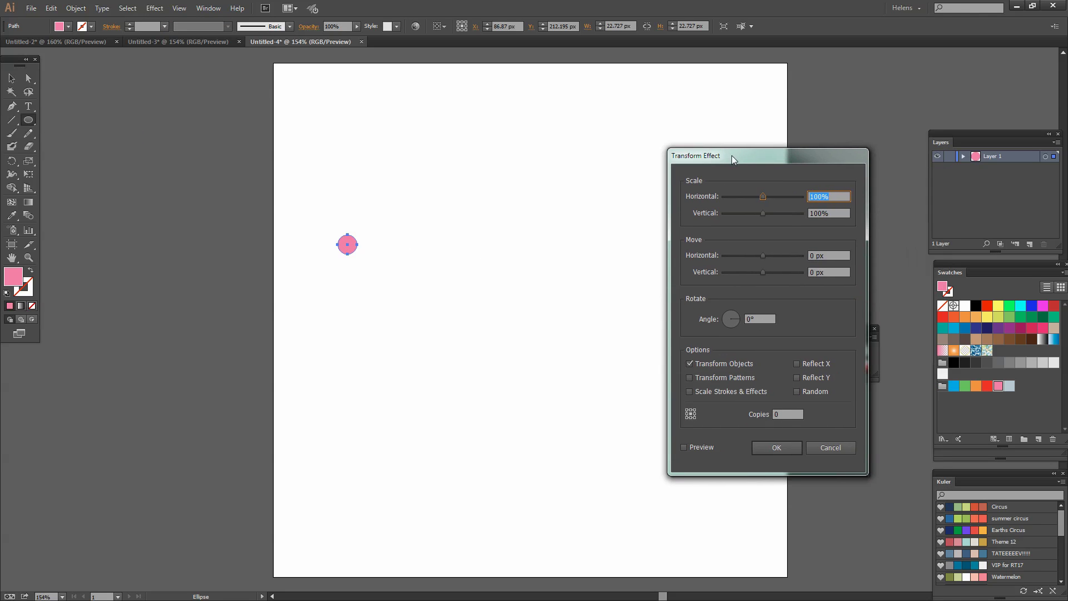
click(683, 448)
Set the Transform effect's horizontal move to 28 px.
click(809, 255)
key(Up)
key(Up)
key(Up)
key(Up)
key(Up)
key(Up)
key(Up)
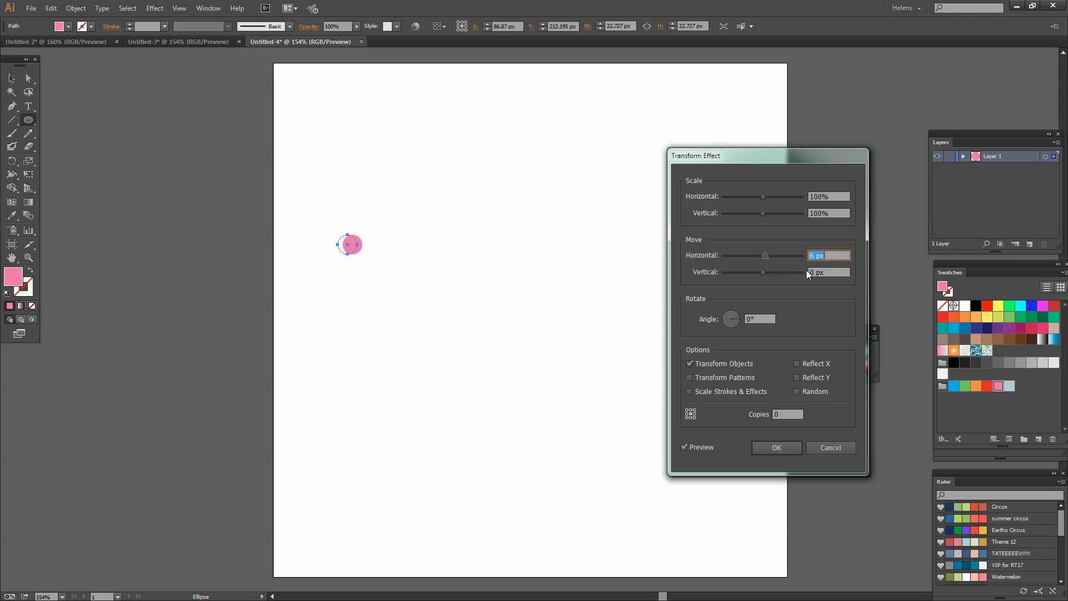
key(Up)
key(Up)
key(Up)
key(Up)
key(Up)
key(Up)
key(Up)
key(Up)
key(Up)
key(Up)
key(Up)
key(Up)
key(Up)
key(Up)
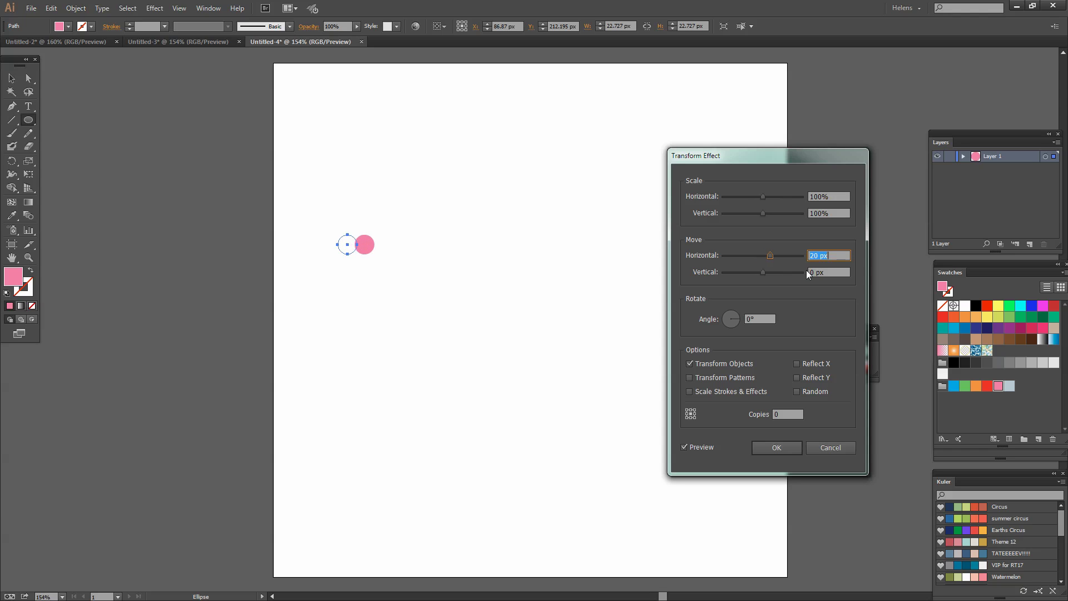
key(Up)
key(Up)
key(Up)
key(Up)
key(Up)
key(Up)
Set the number of copies to 17 and apply the Transform effect to make a horizontal row of circles.
click(778, 414)
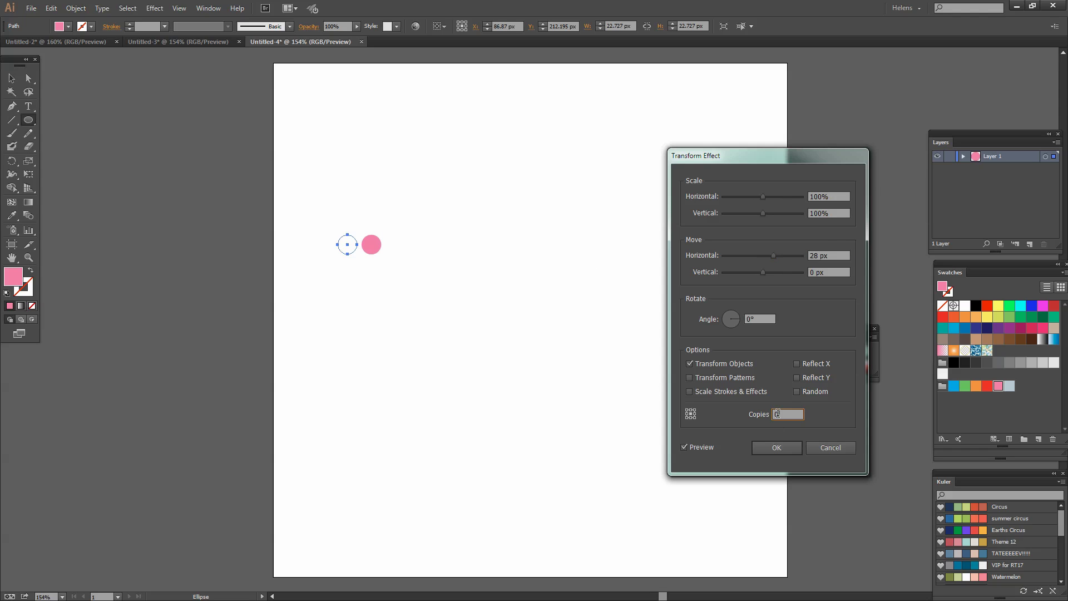
key(Up)
key(Up)
key(Up)
key(Up)
key(Up)
key(Up)
key(Up)
key(Up)
key(Up)
key(Up)
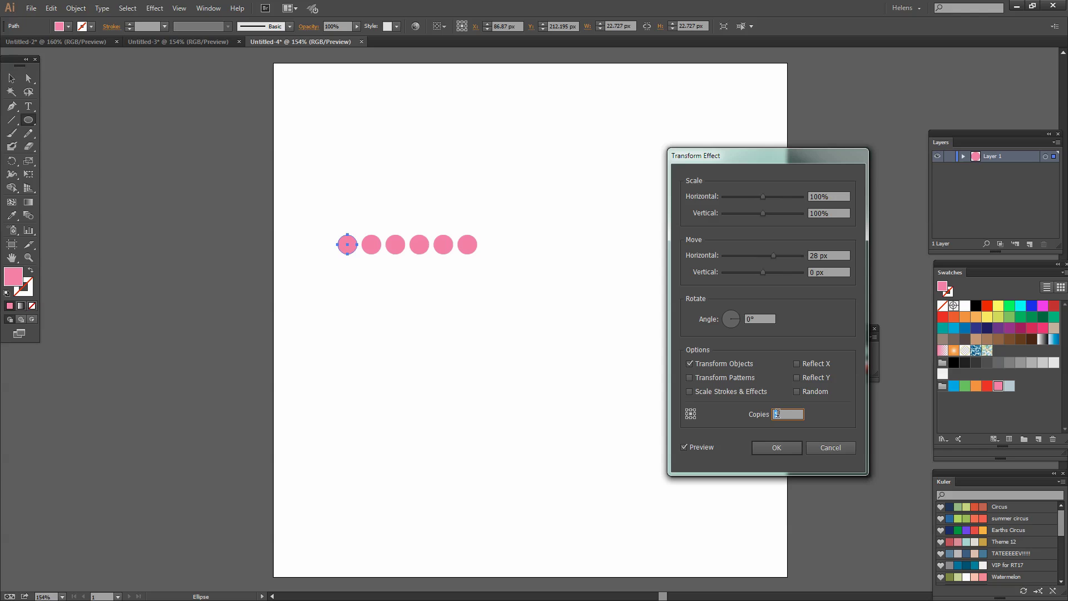
key(Up)
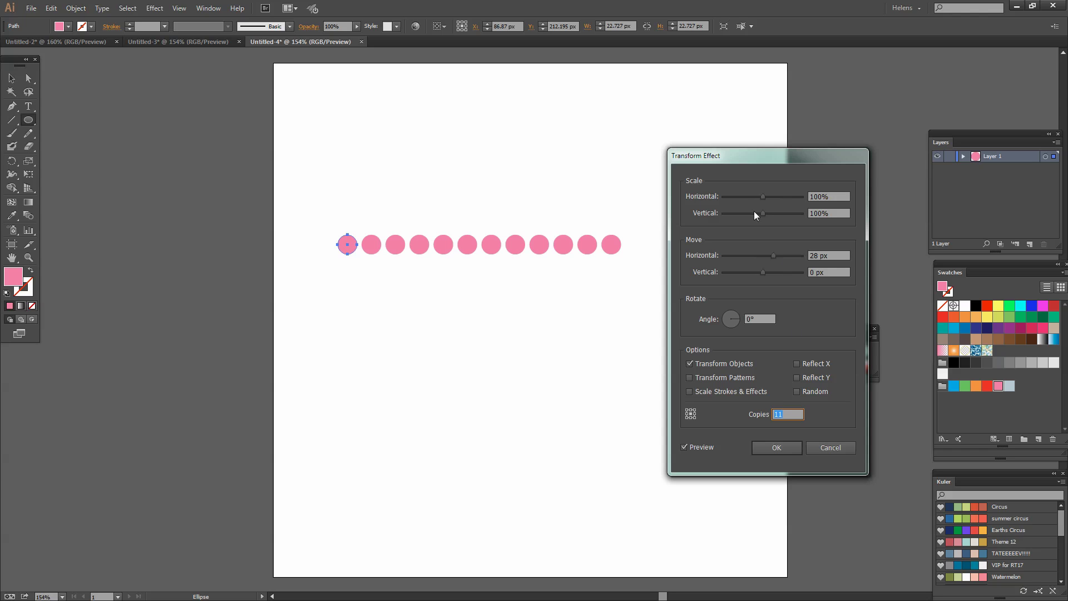
drag(742, 161, 859, 202)
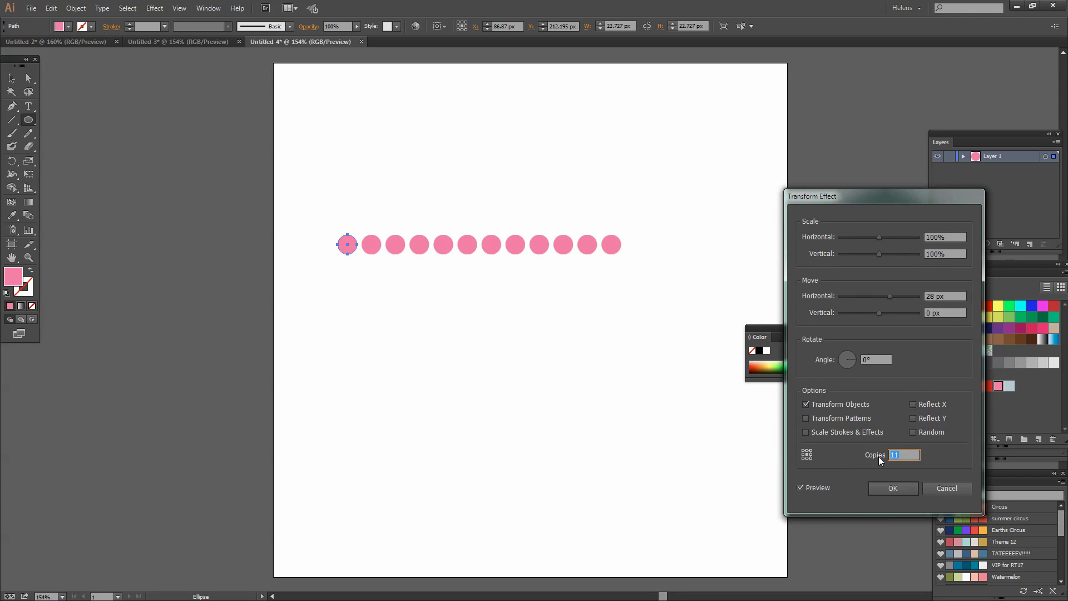
key(Up)
key(Up)
key(Up)
key(Up)
key(Up)
key(Up)
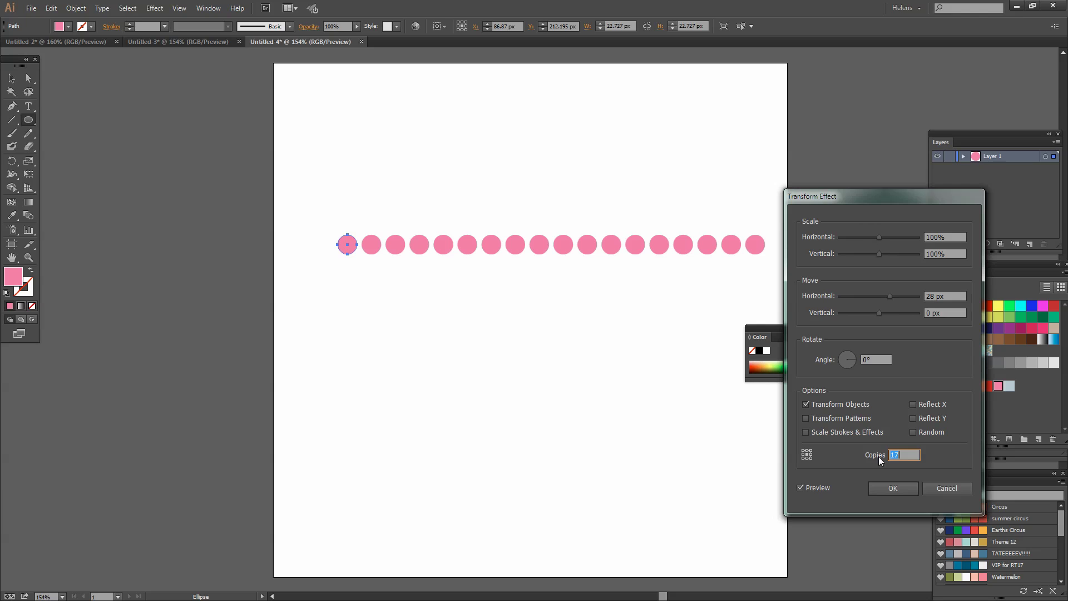
click(884, 488)
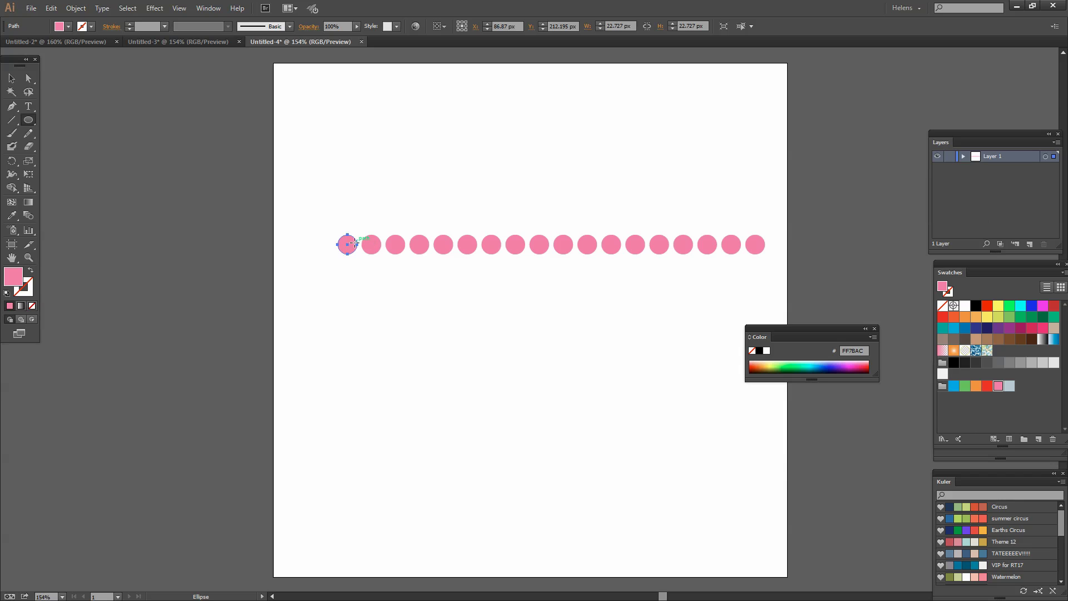
Add a second, new instance of the Transform effect to the row of circles with its preview on.
click(149, 10)
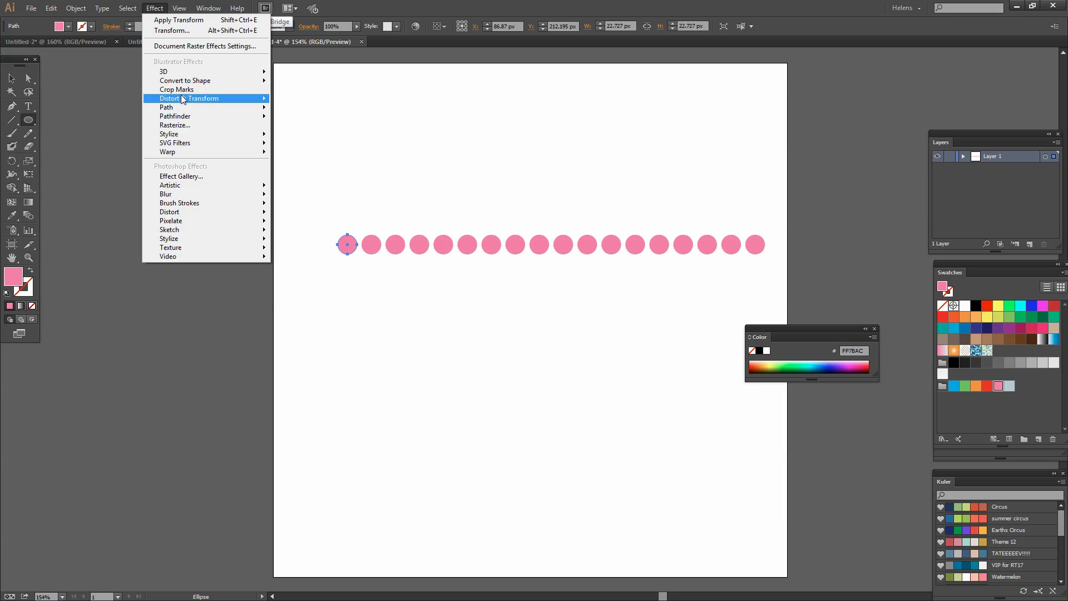
mouse_move(164, 100)
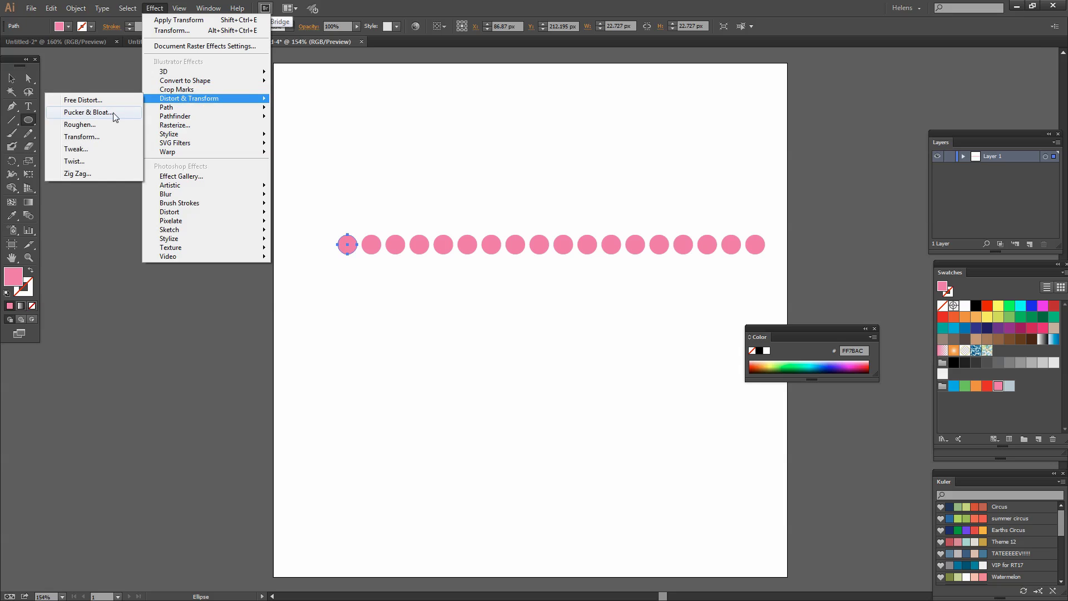
click(72, 135)
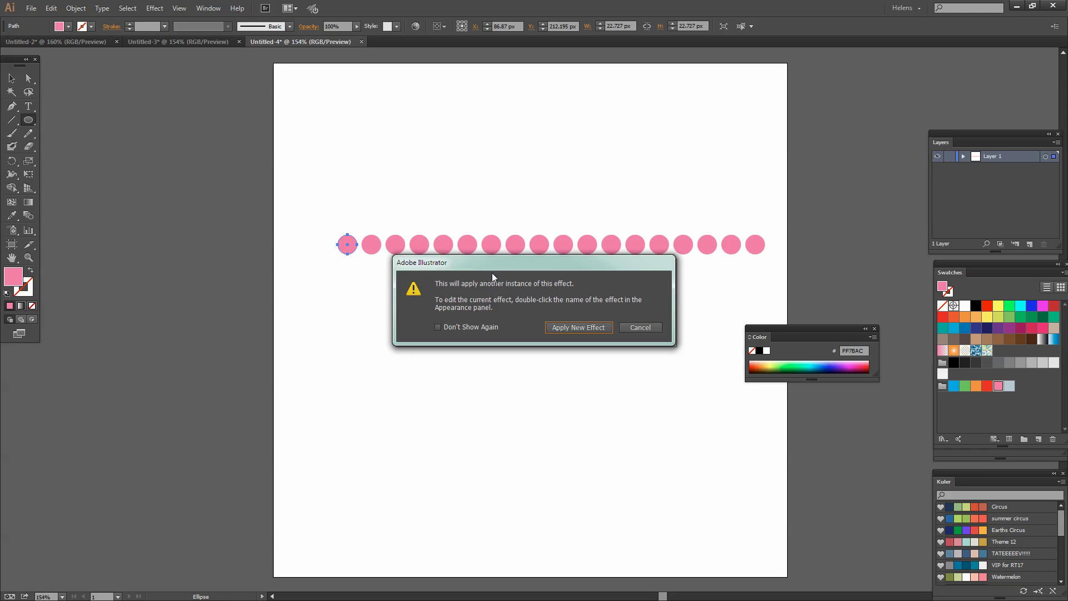
drag(496, 266, 348, 345)
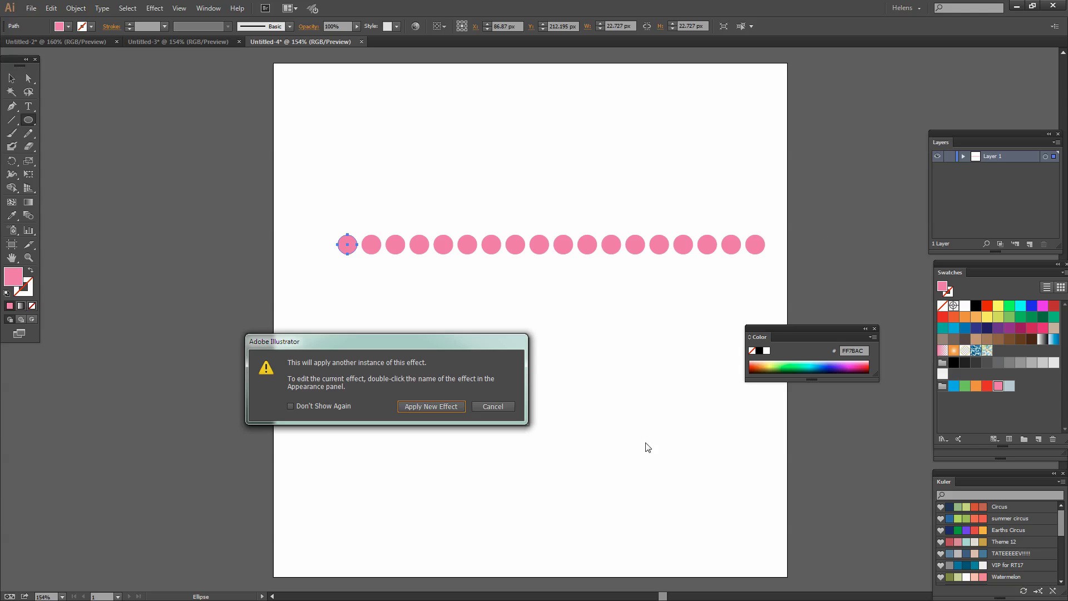
click(418, 405)
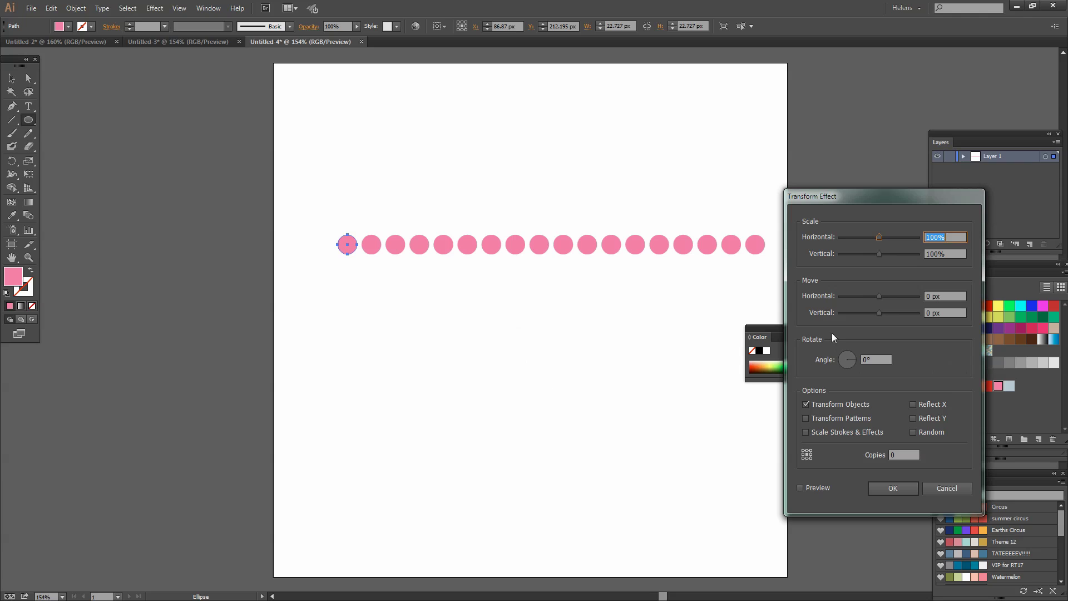
click(928, 310)
click(800, 488)
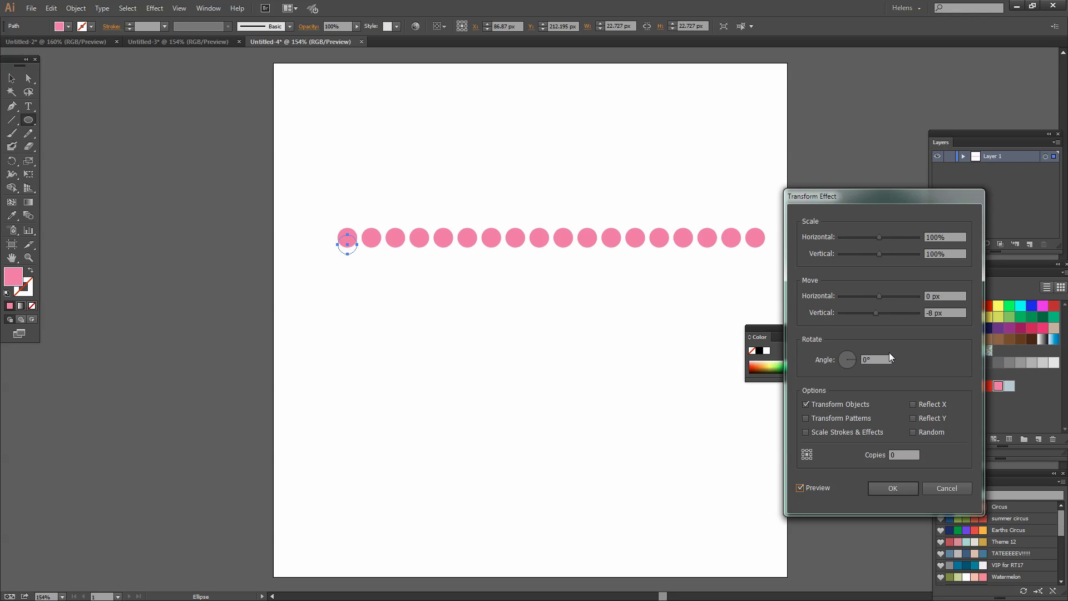
Set the second Transform effect's vertical move to 27 px.
click(931, 306)
key(BackSpace)
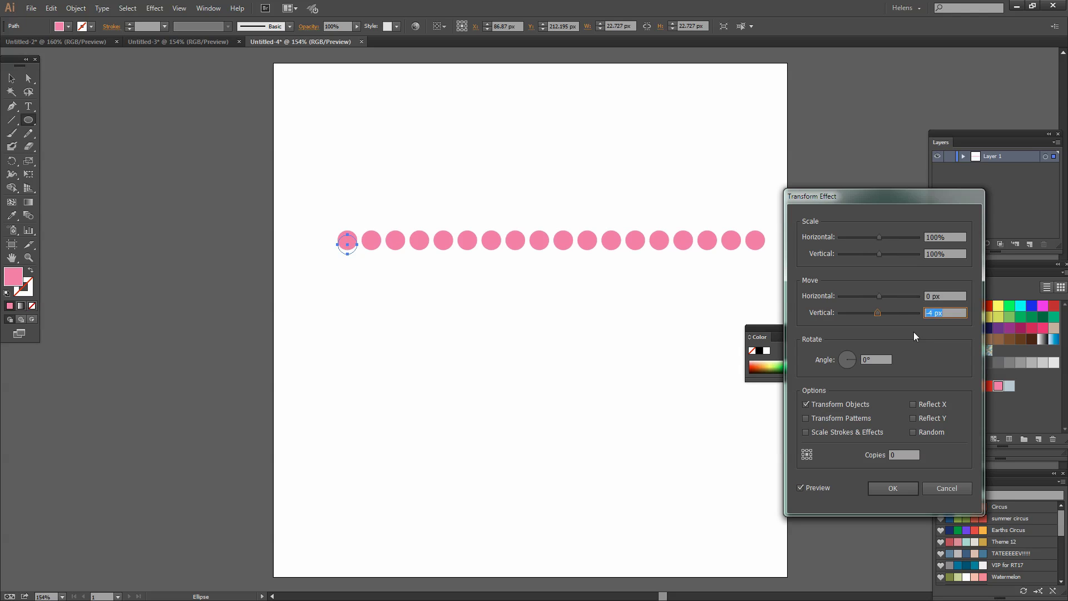
key(Up)
key(Up)
key(Up)
key(Up)
key(Up)
key(Up)
key(Up)
key(Up)
key(Up)
key(Up)
key(Up)
key(Up)
key(Up)
key(Up)
key(Up)
key(Up)
key(Up)
key(Up)
key(Up)
key(Up)
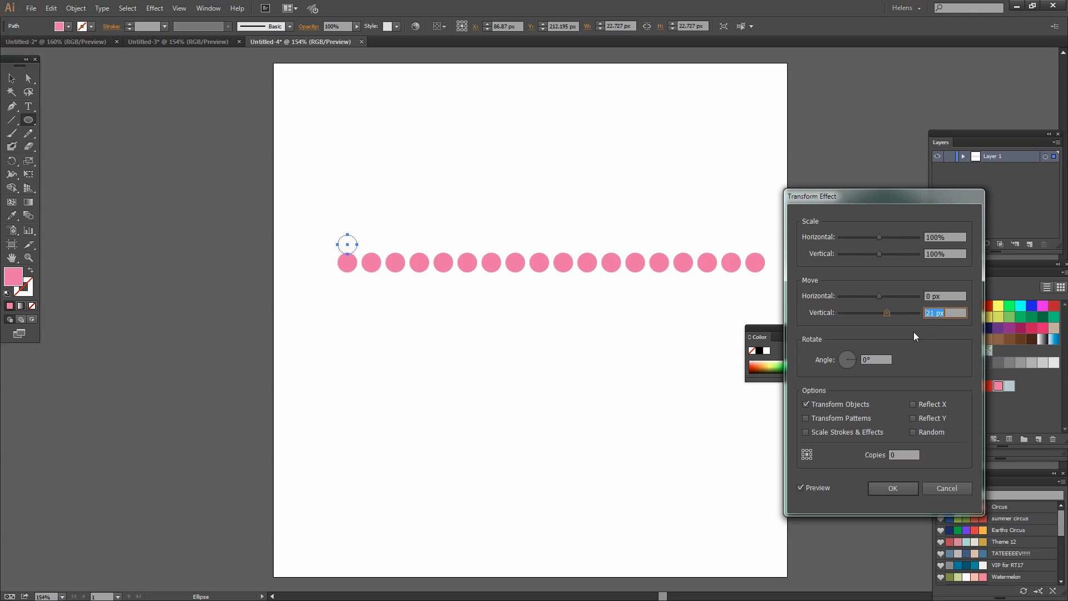
key(Down)
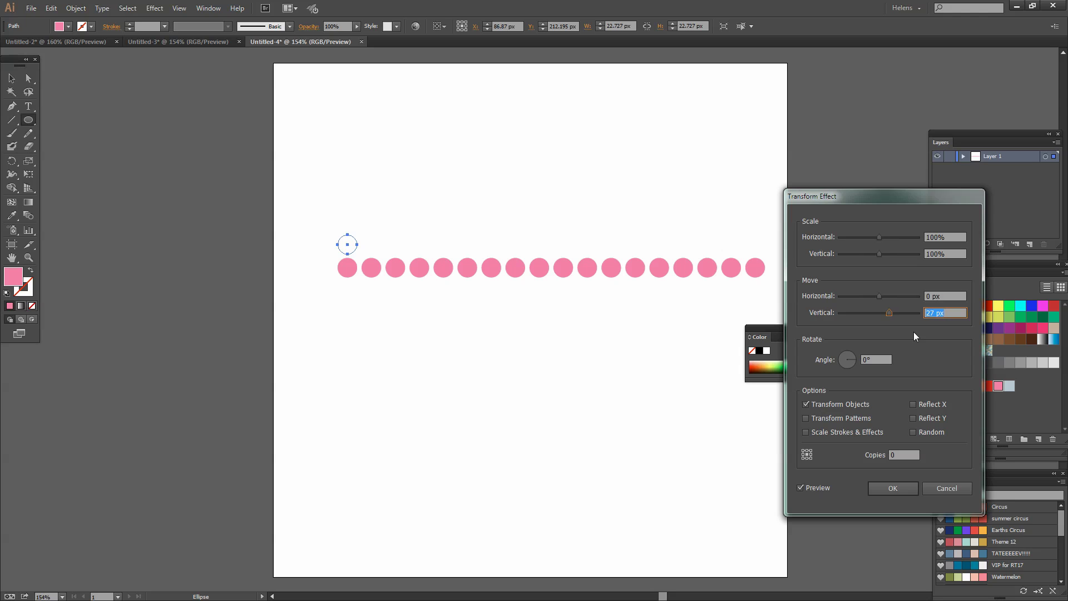
Set the second effect's copies to 11 and apply it to repeat the row downwards as a grid.
click(896, 453)
key(Up)
key(Up)
key(Up)
key(Up)
key(Up)
key(Up)
key(Up)
key(Up)
key(Up)
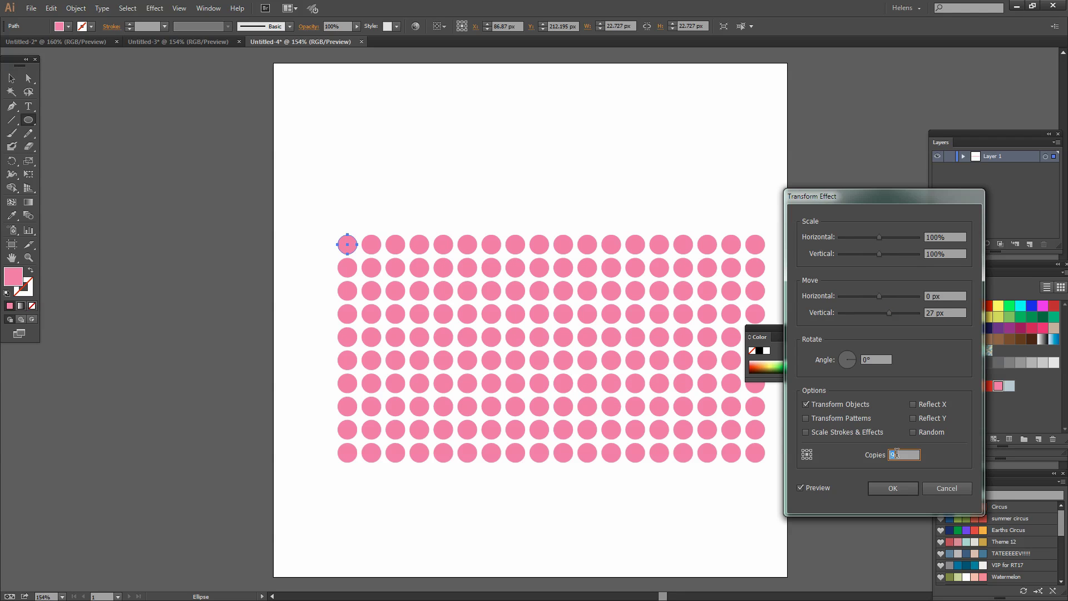
key(Up)
key(Up)
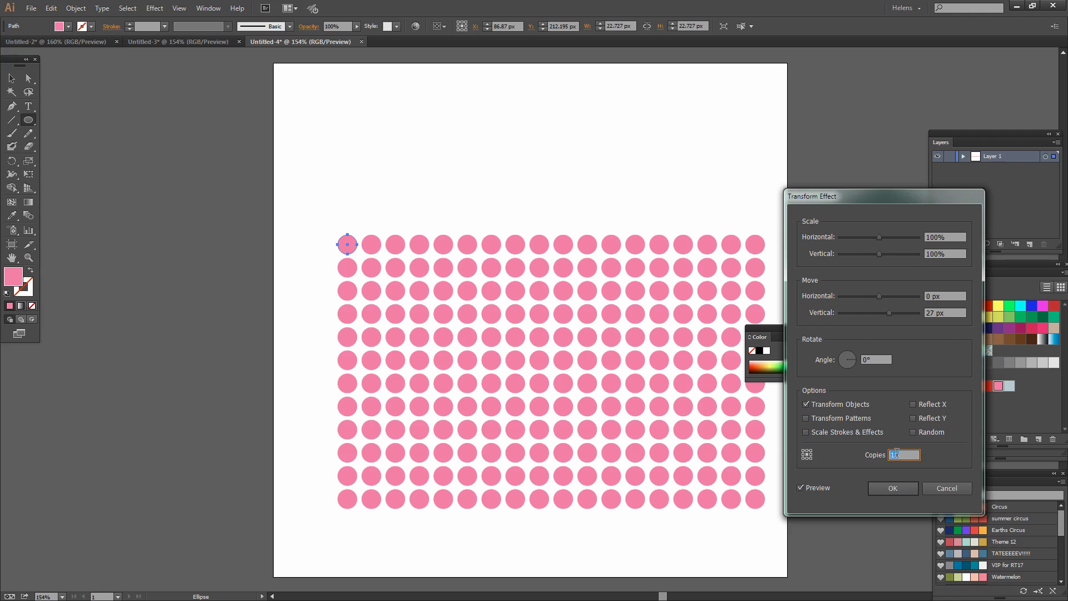
click(893, 488)
Move the dot grid slightly up and left to centre it on the artboard and expand its appearance.
key(v)
drag(345, 238, 332, 205)
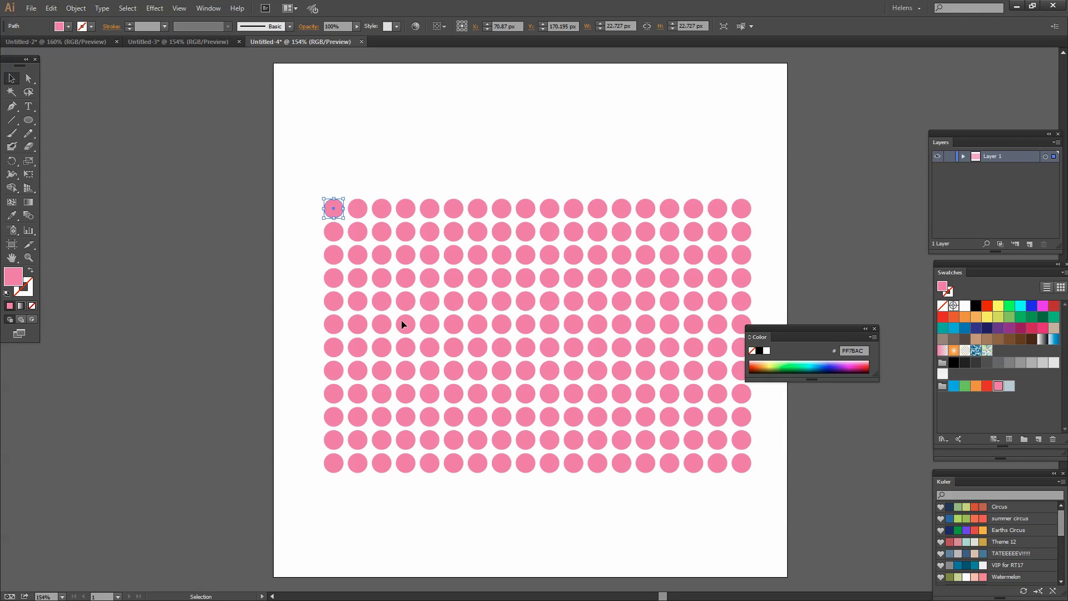
click(76, 8)
click(102, 143)
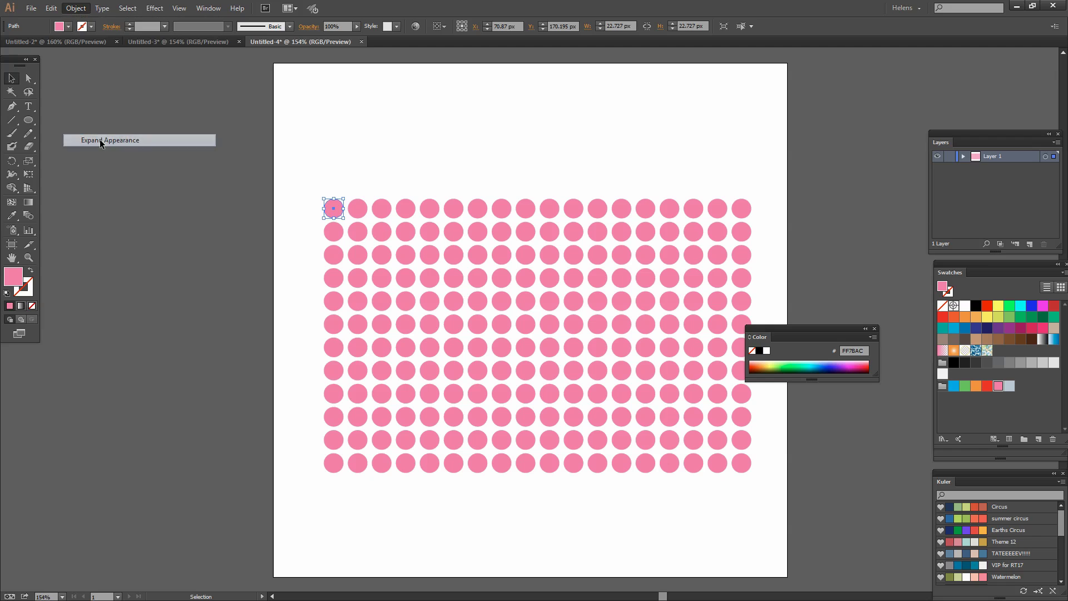
drag(771, 334, 818, 437)
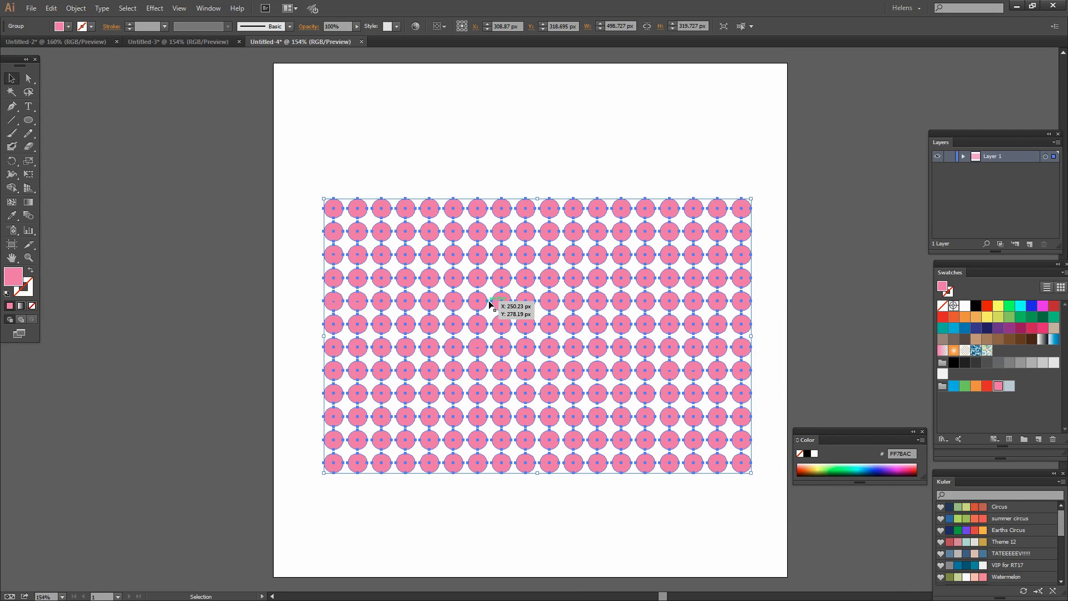
Save the expanded dot grid as a symbol with the default options and delete the grid from the artboard.
click(205, 9)
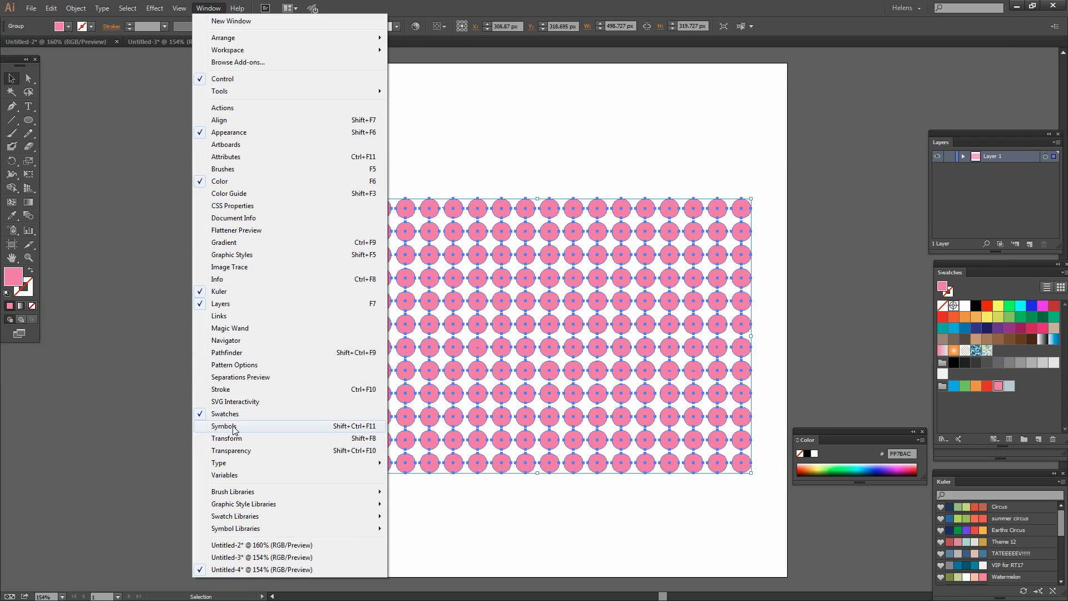
click(328, 425)
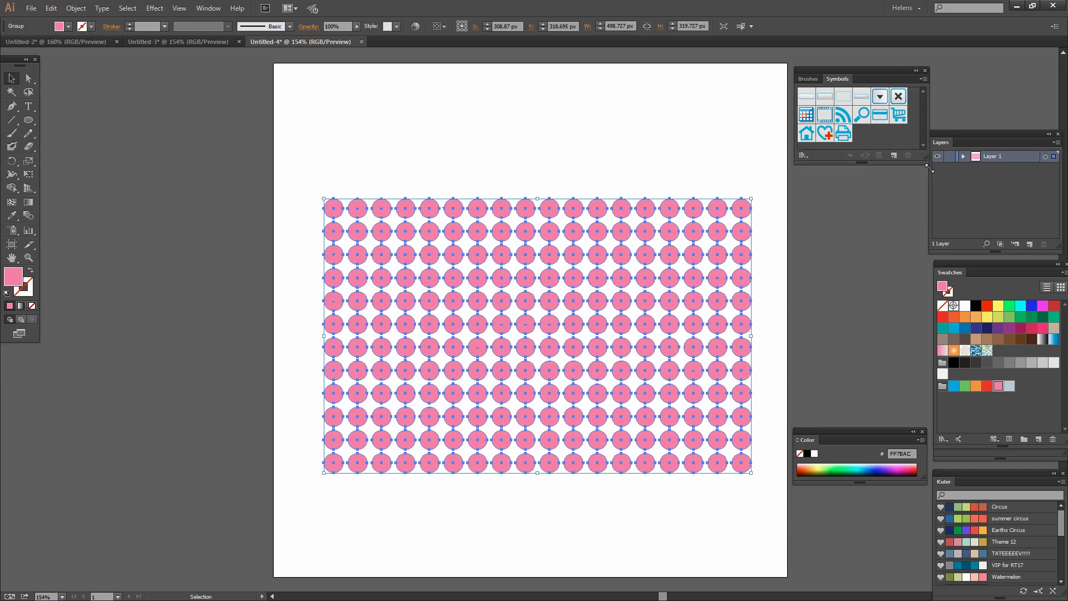
drag(920, 142, 940, 194)
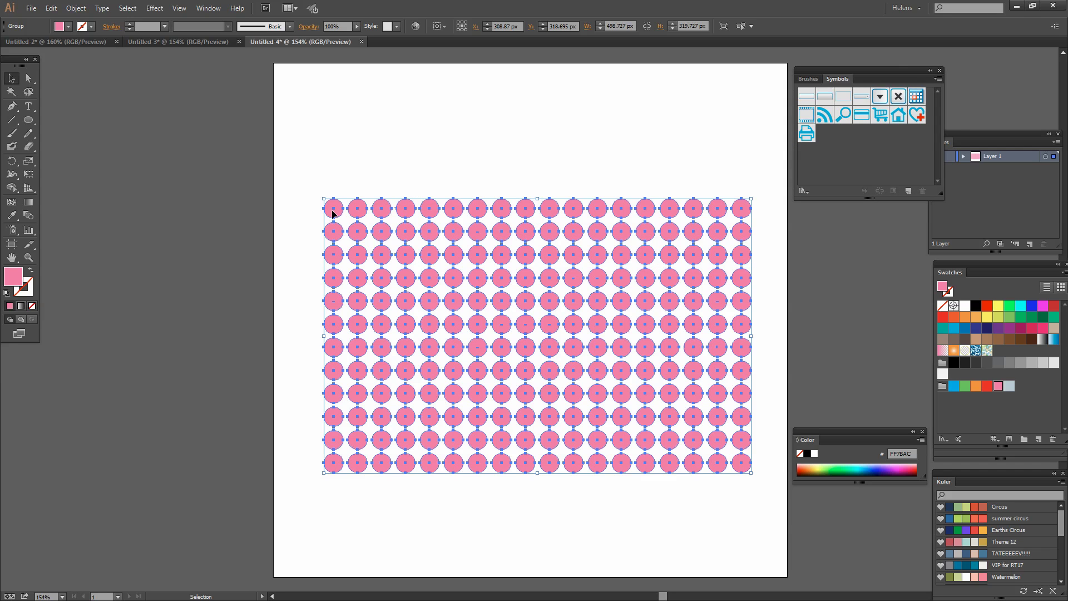
drag(332, 213, 832, 136)
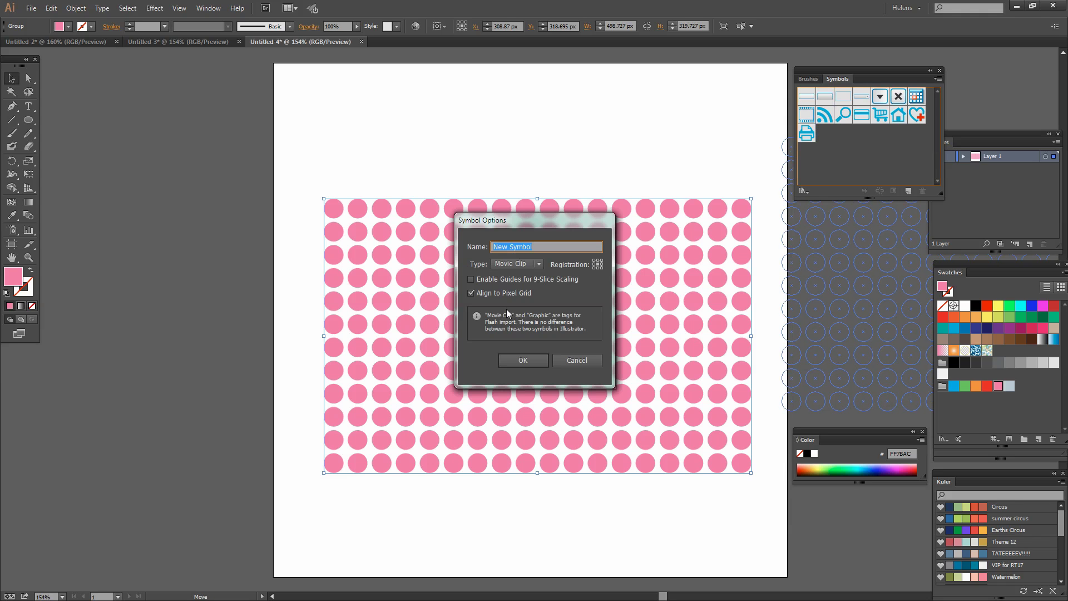
click(519, 364)
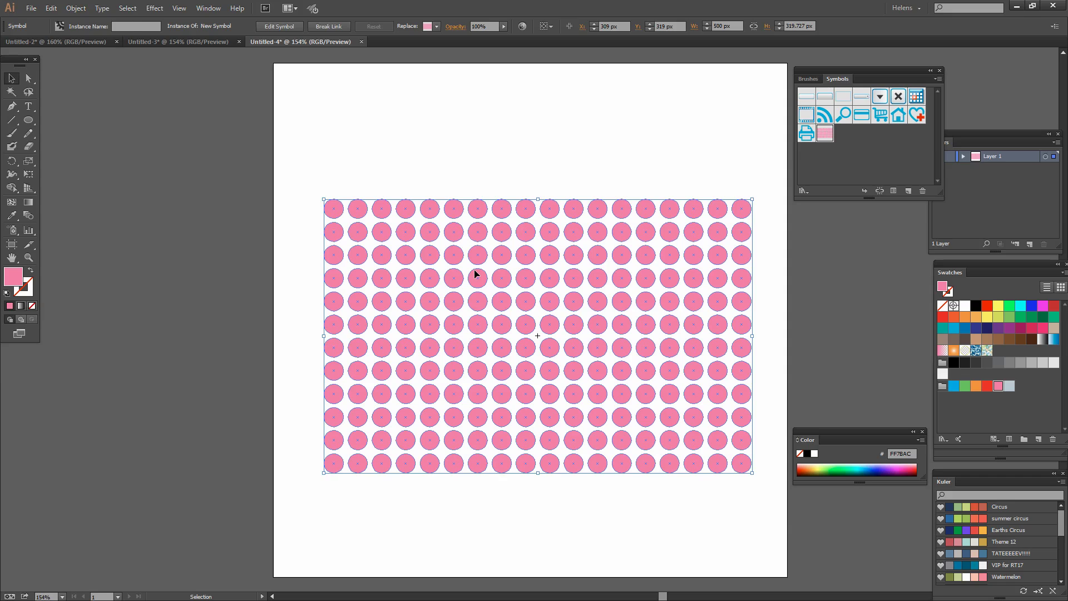
key(Delete)
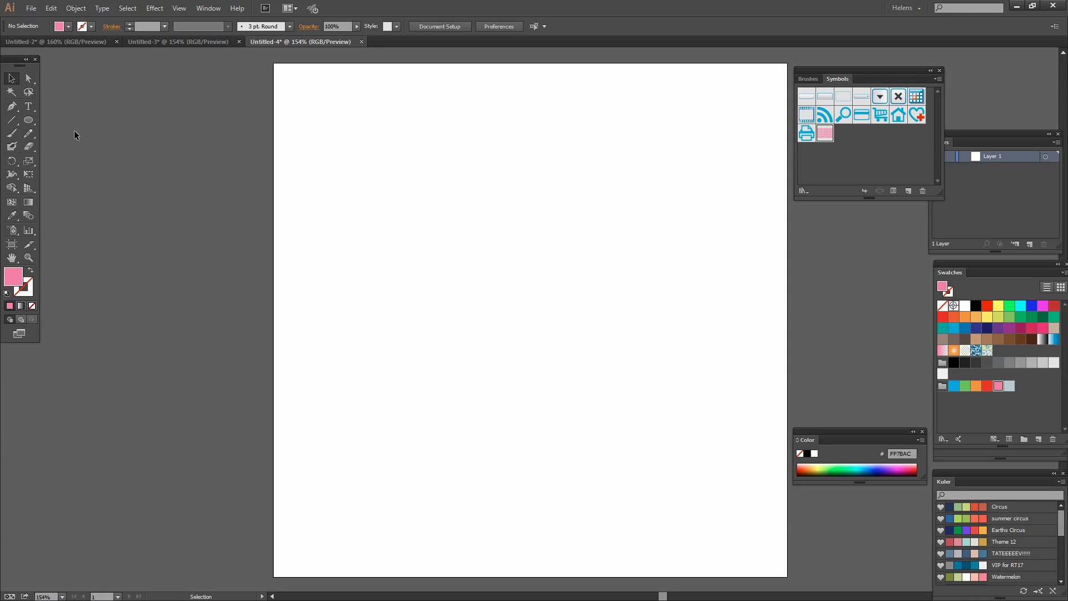
Draw a circle about 386 px in diameter on the artboard and delete its left anchor point to leave the right half.
key(l)
drag(380, 140, 696, 470)
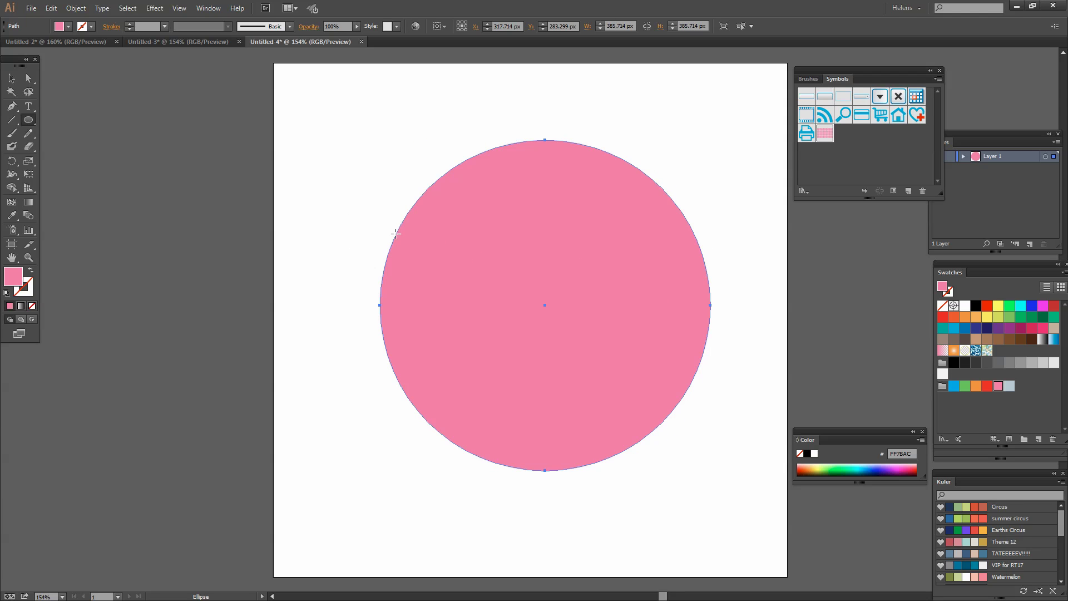
click(27, 79)
click(26, 82)
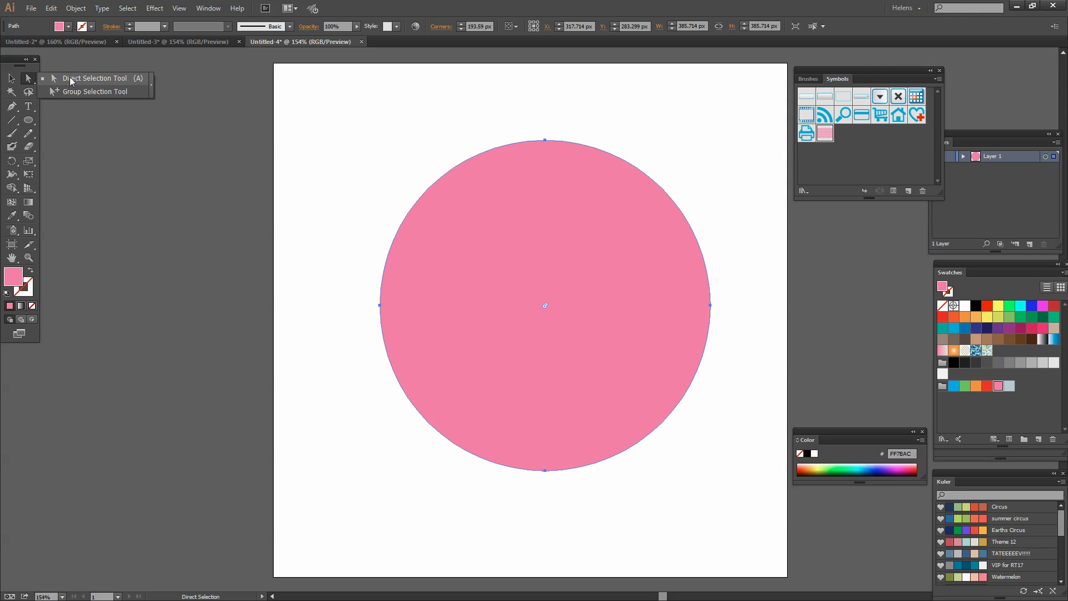
click(72, 83)
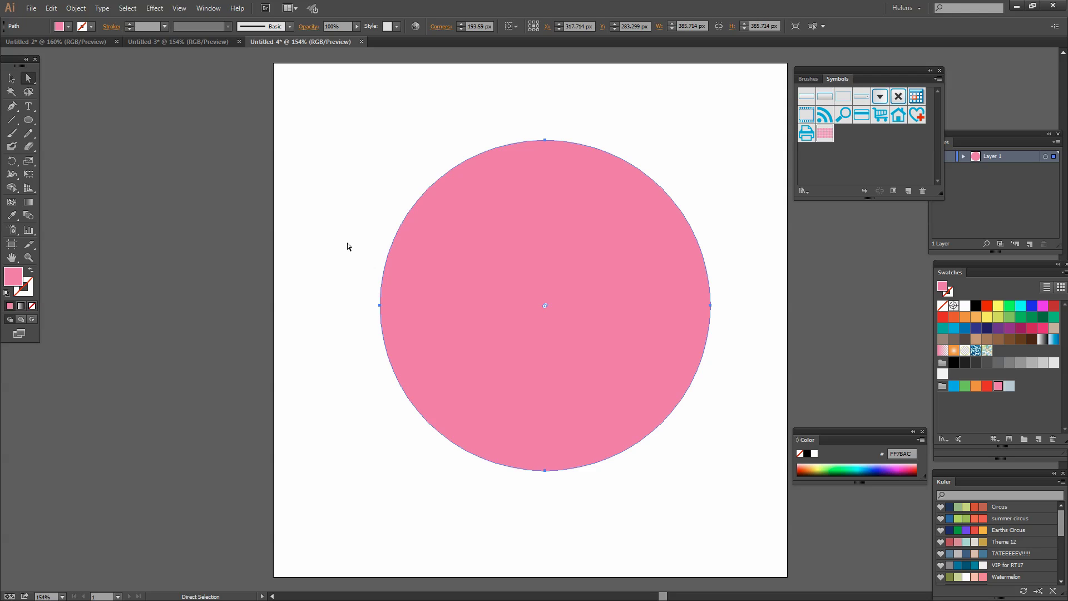
click(380, 305)
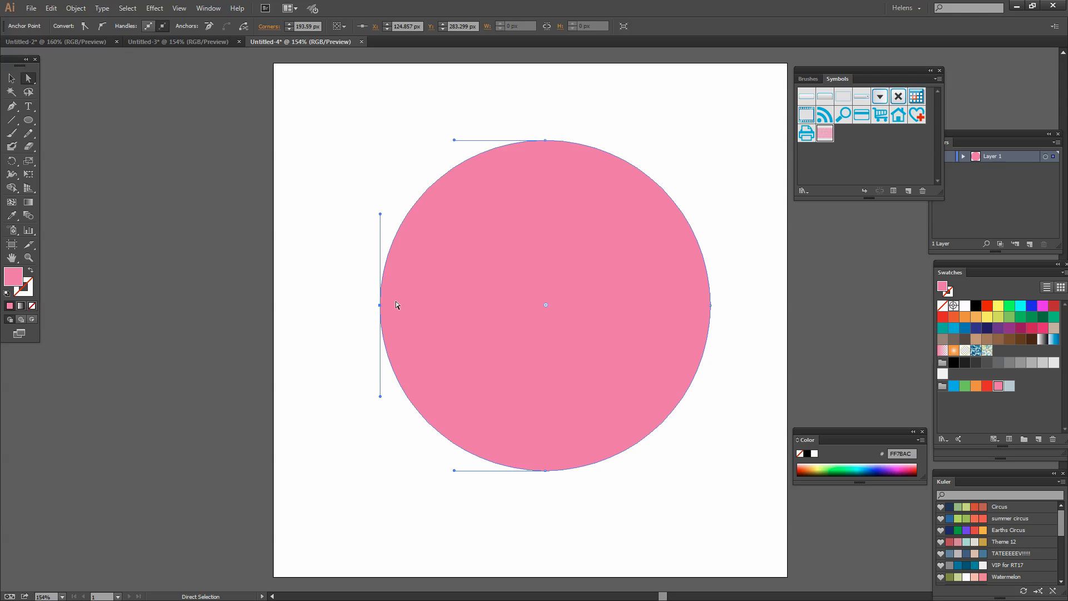
key(Delete)
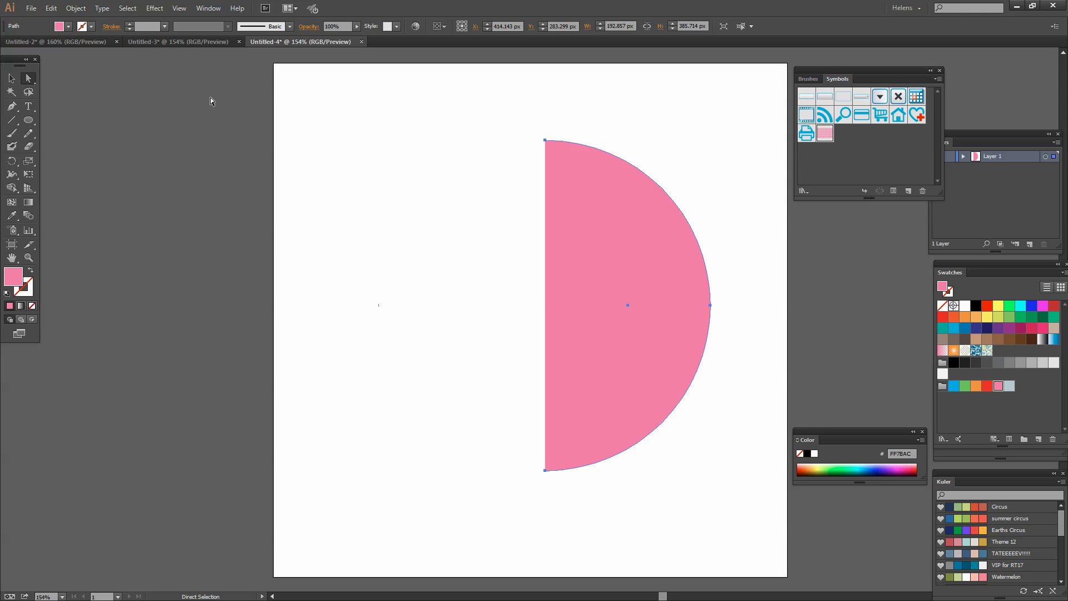
Start a 3D Revolve effect on the pink half circle with the preview enabled.
click(153, 9)
mouse_move(167, 72)
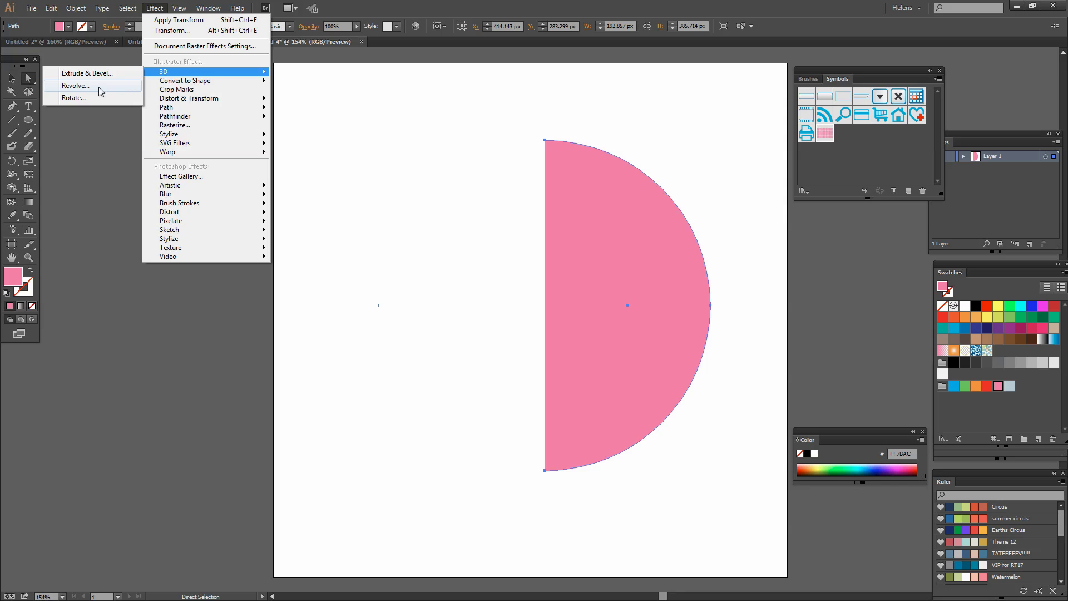
click(100, 91)
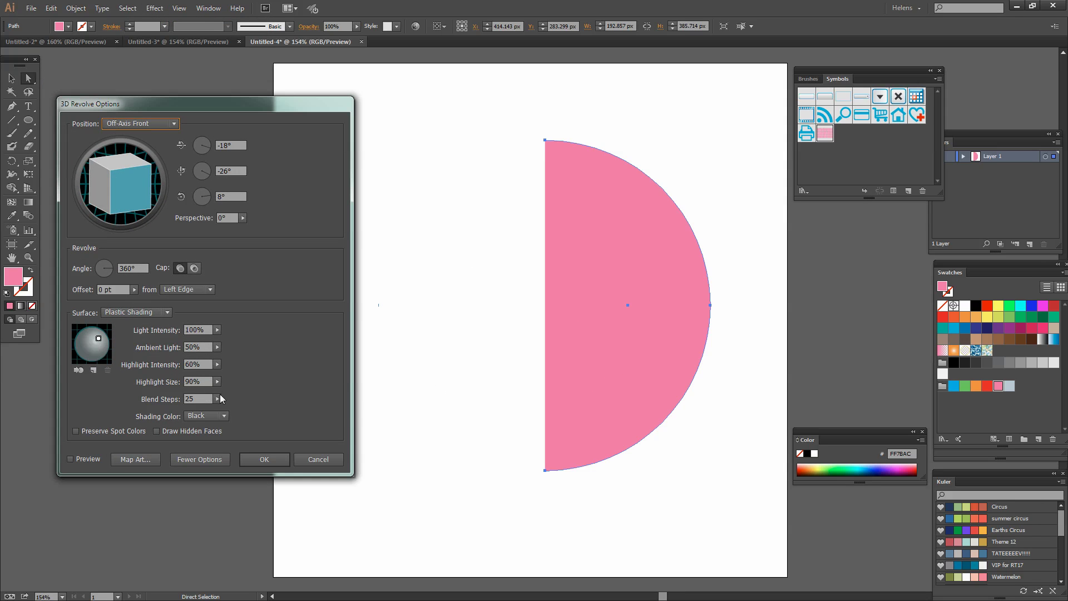
click(70, 459)
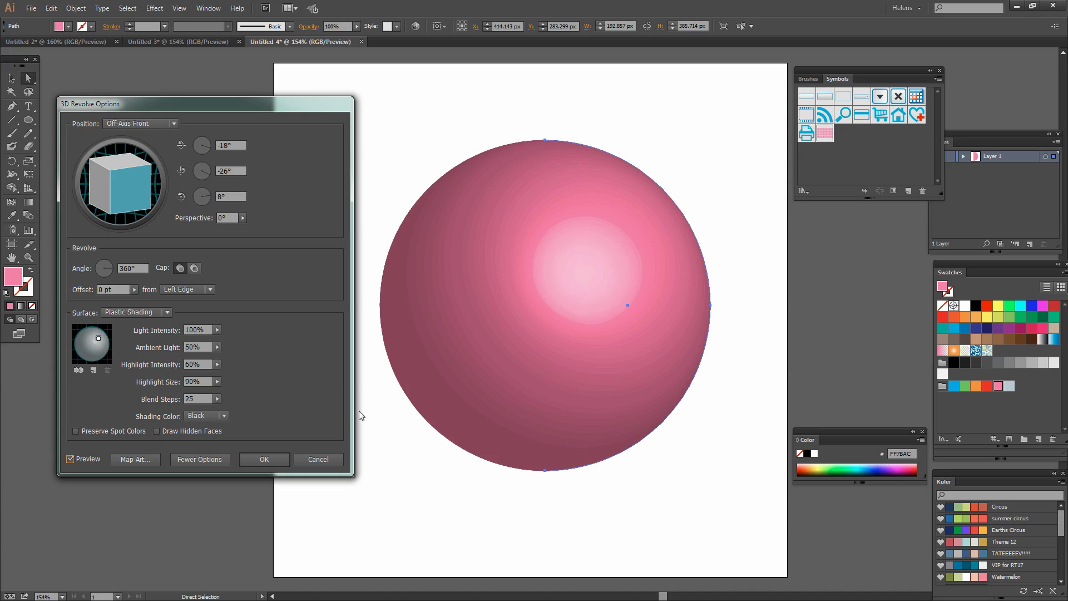
Map New Symbol onto the sphere's surface and stretch it across the surface's full width and slightly above its upper edge.
click(132, 459)
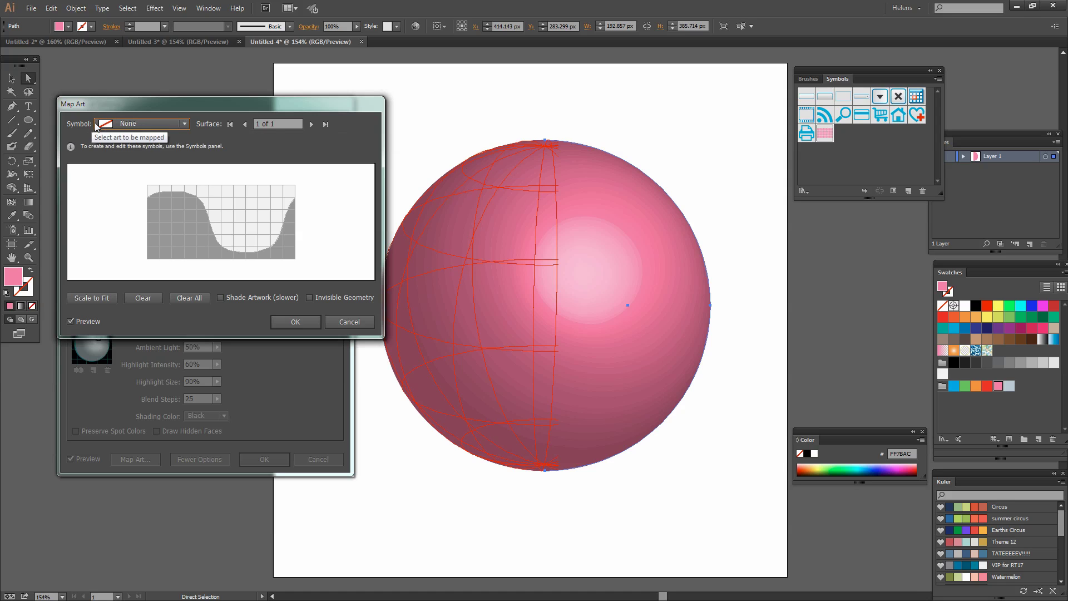
click(184, 123)
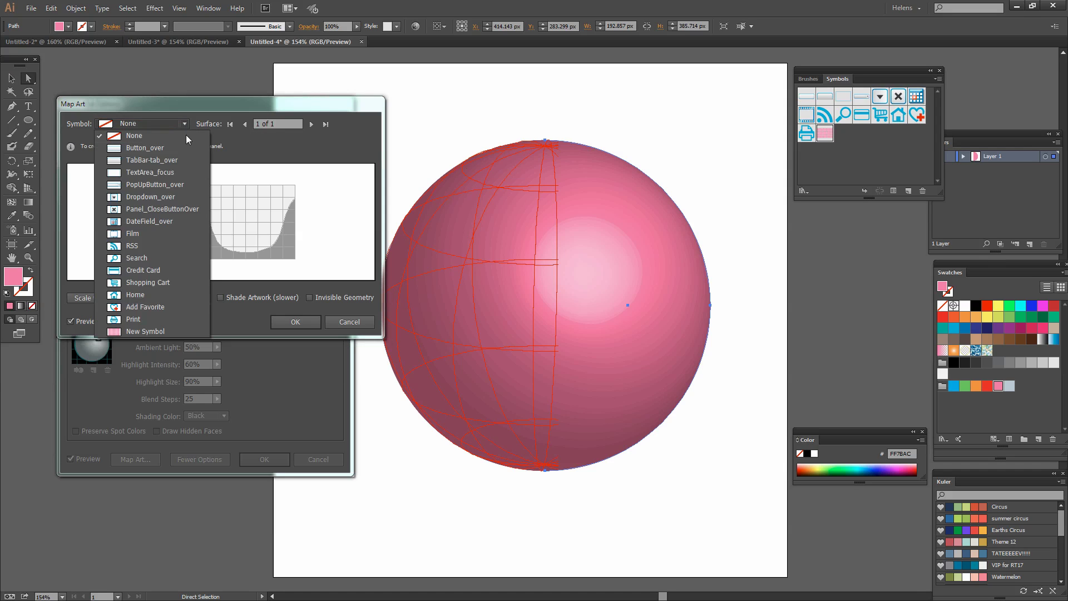
click(136, 332)
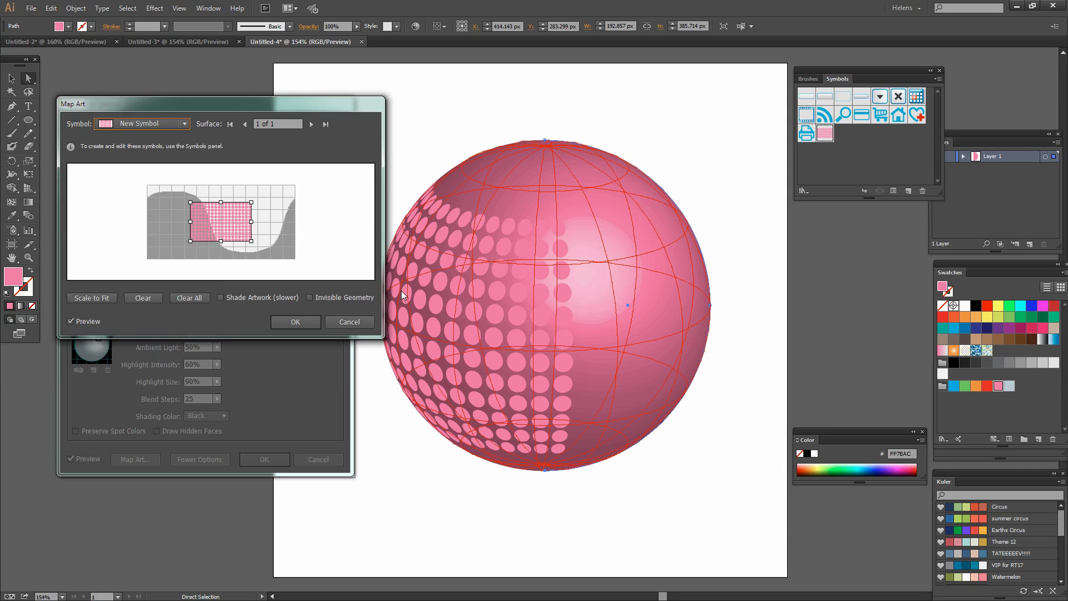
drag(223, 221, 295, 259)
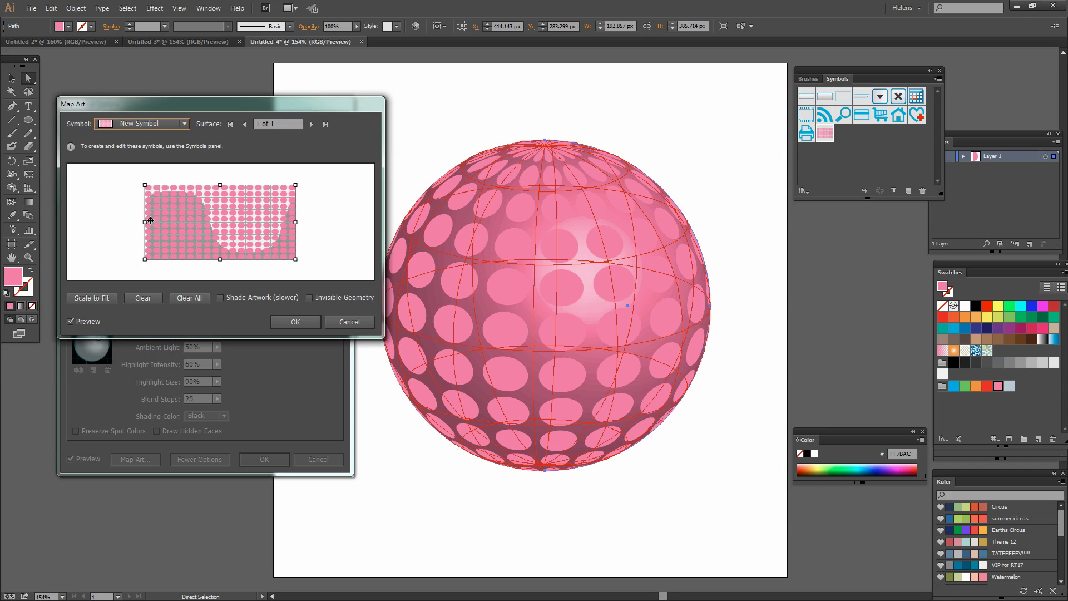
drag(146, 222, 137, 222)
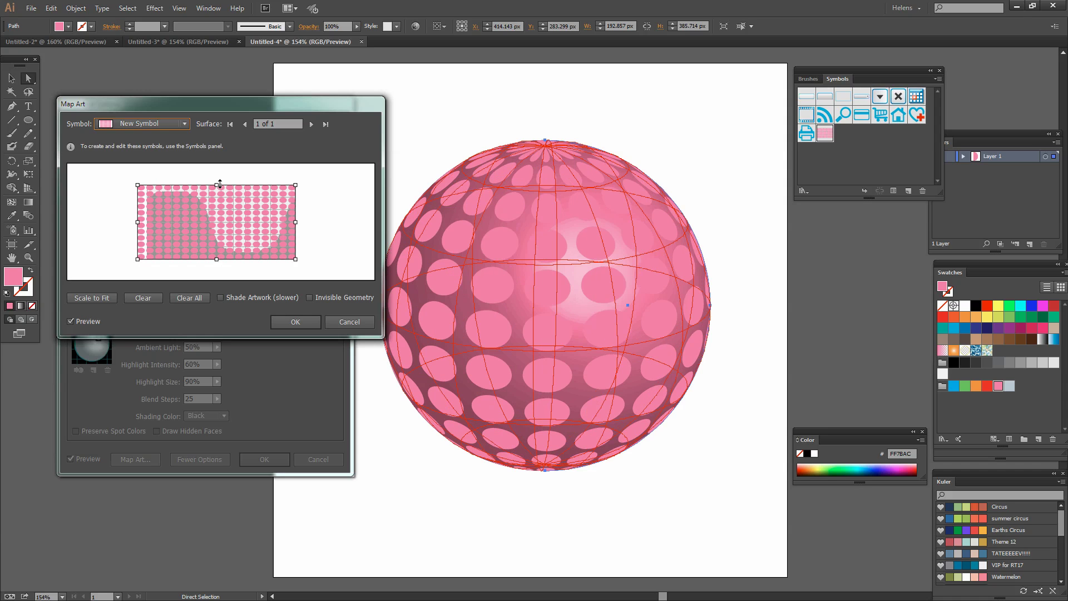
drag(217, 186, 216, 166)
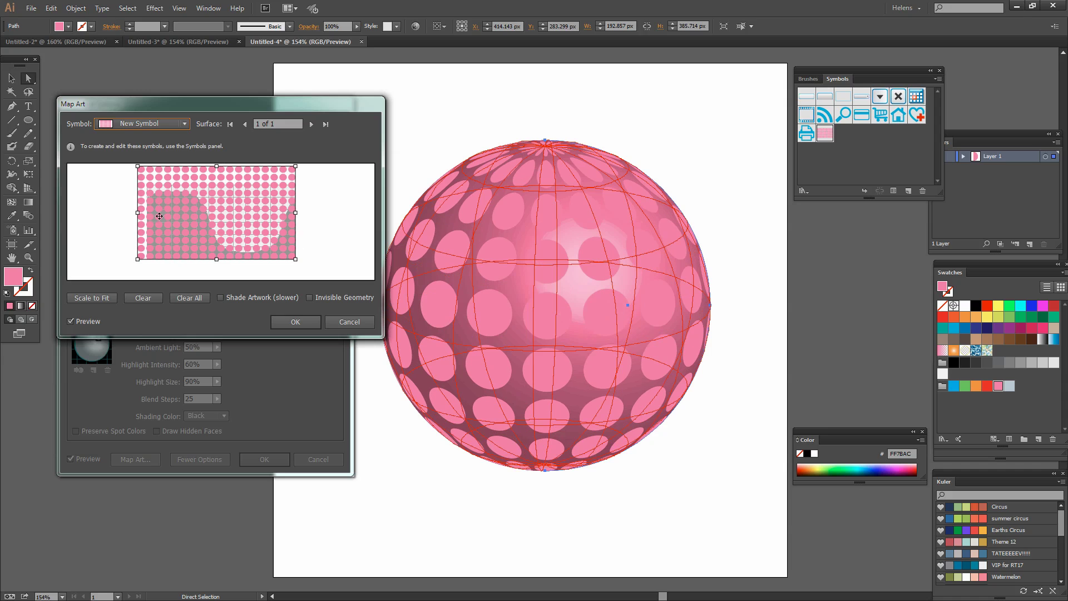
drag(139, 213, 148, 213)
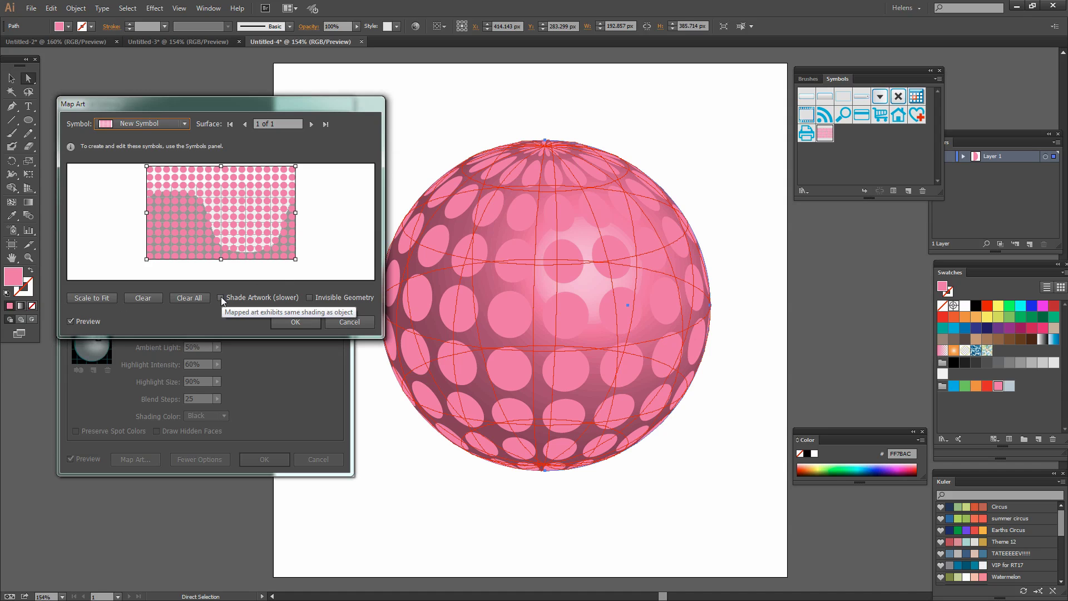
Enable Invisible Geometry and Shade Artwork for the mapped dots and accept the map art.
click(309, 298)
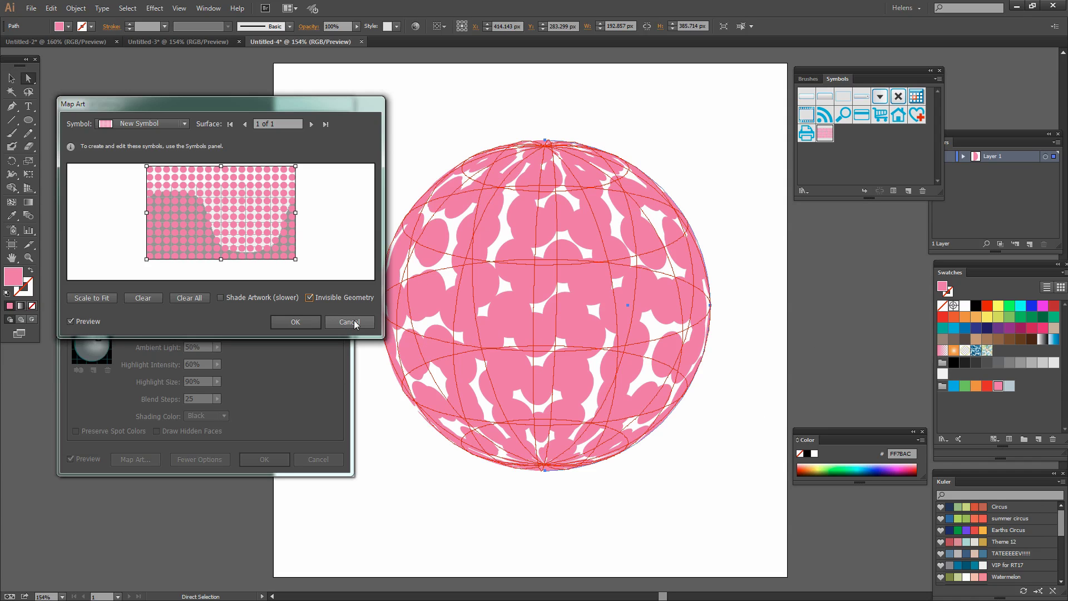
click(221, 298)
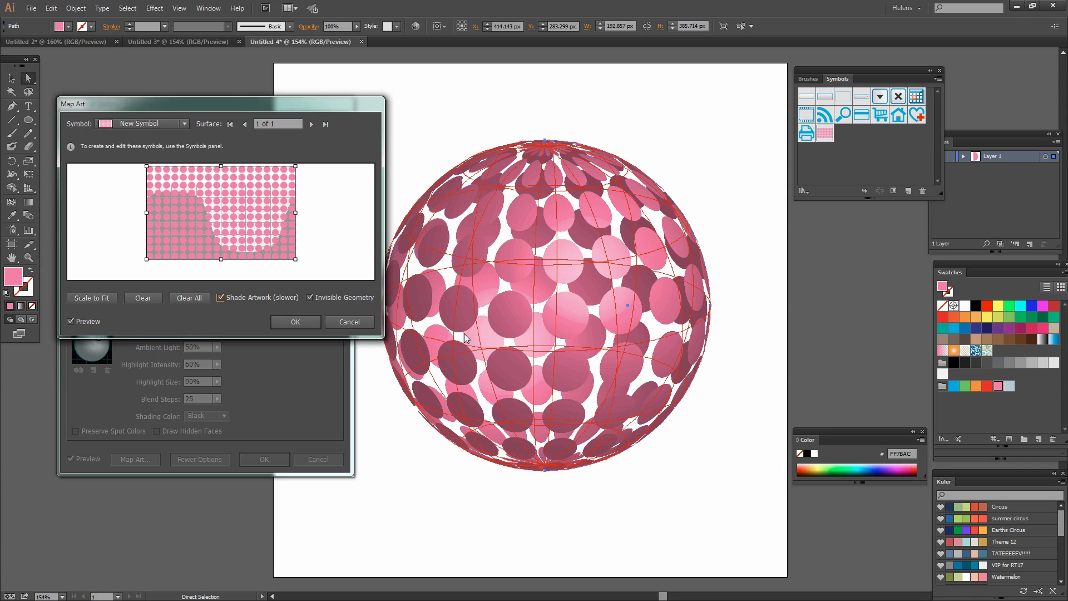
click(296, 321)
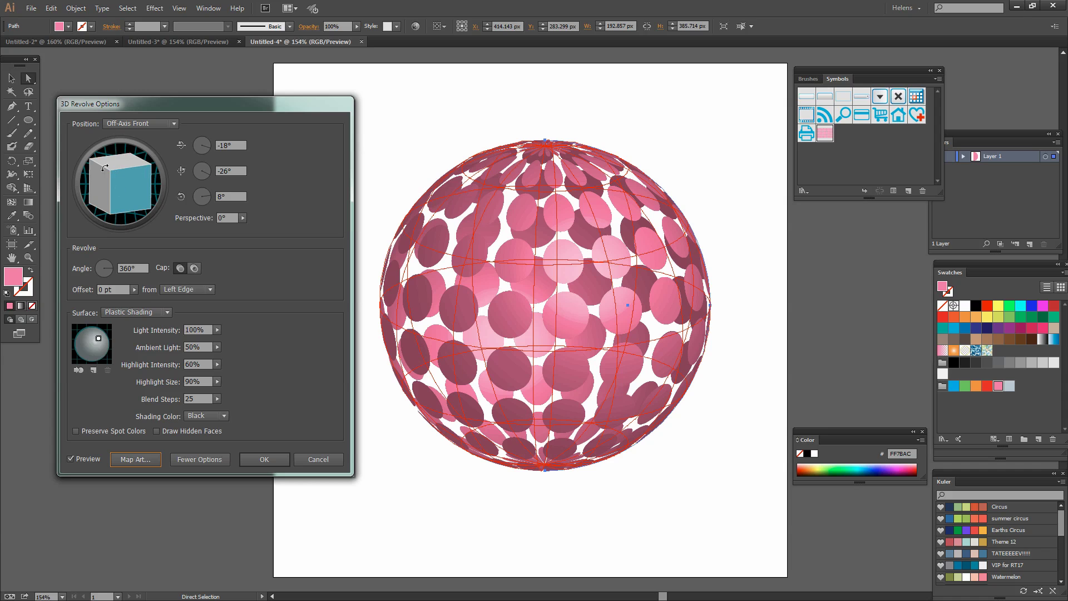
Rotate the dotted sphere freely to about -26°, 15° and -30°, apply the revolve effect and deselect the sphere.
click(127, 167)
drag(127, 168, 127, 180)
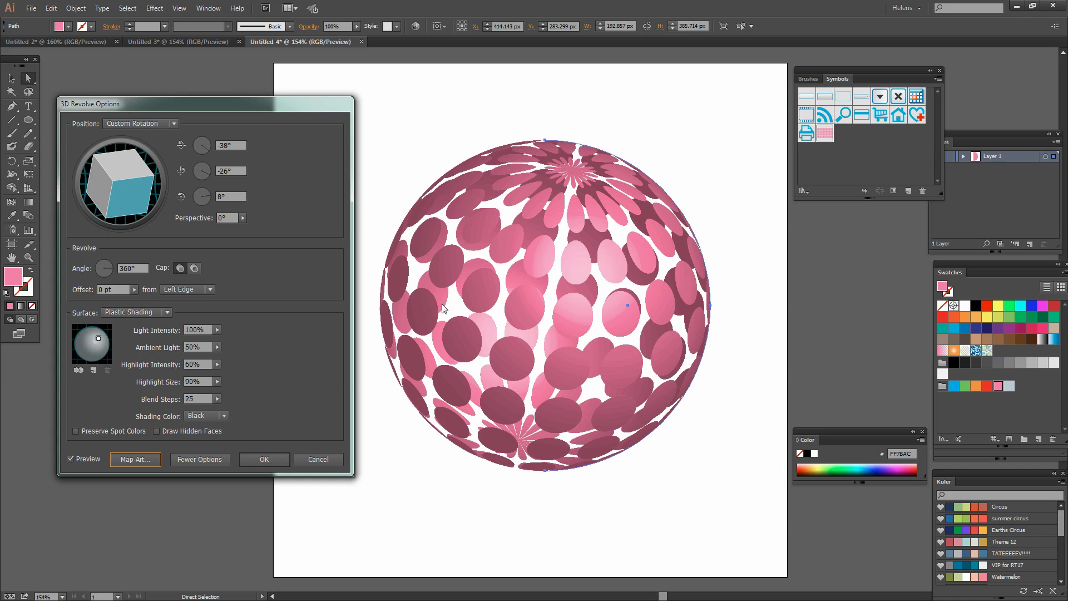
drag(130, 193, 143, 215)
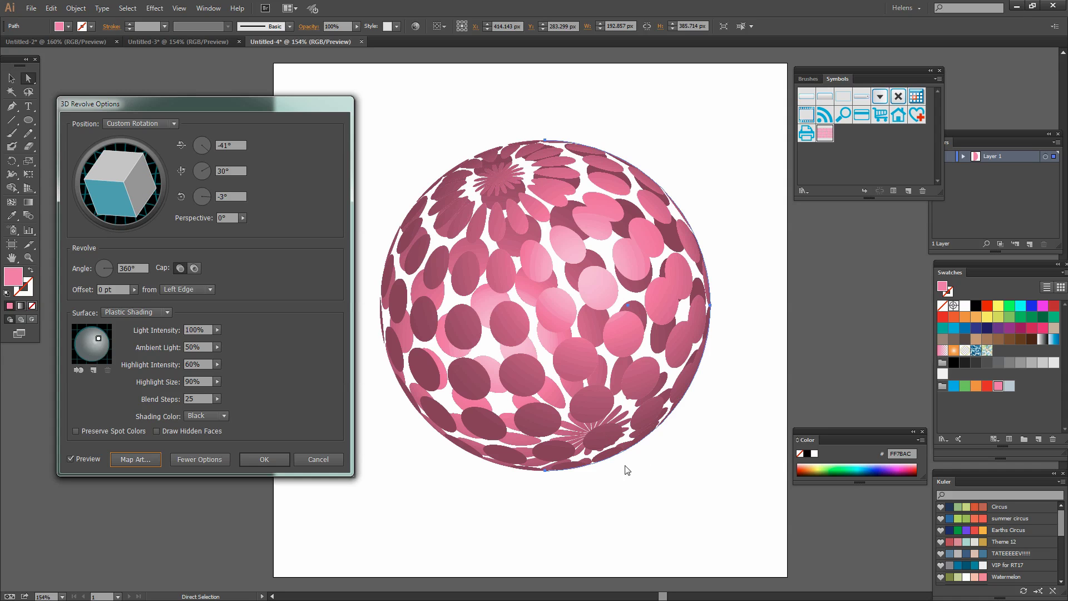
drag(130, 198, 113, 180)
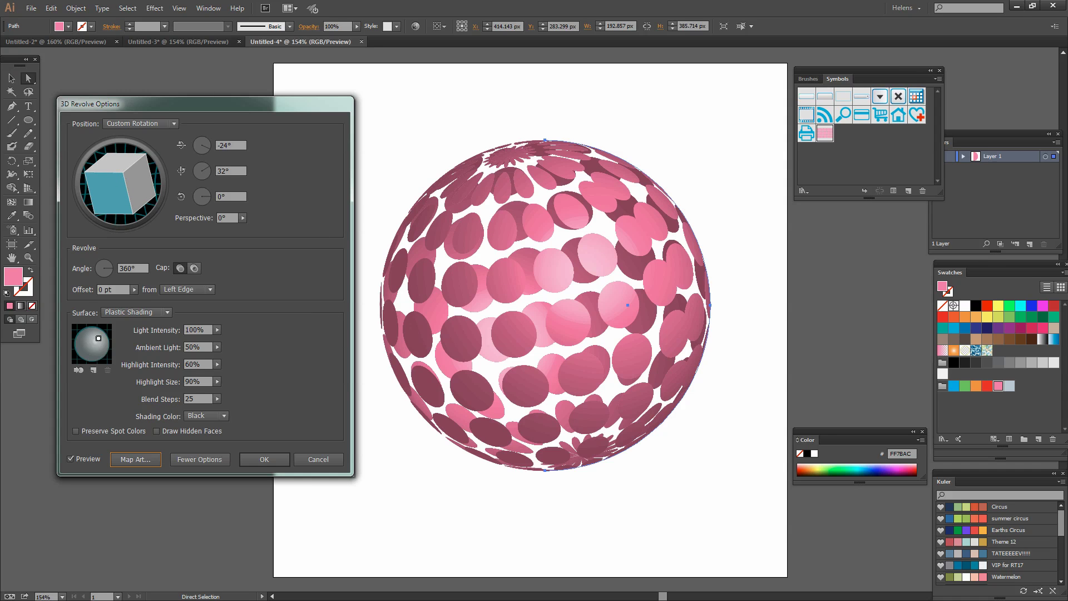
drag(116, 186, 140, 189)
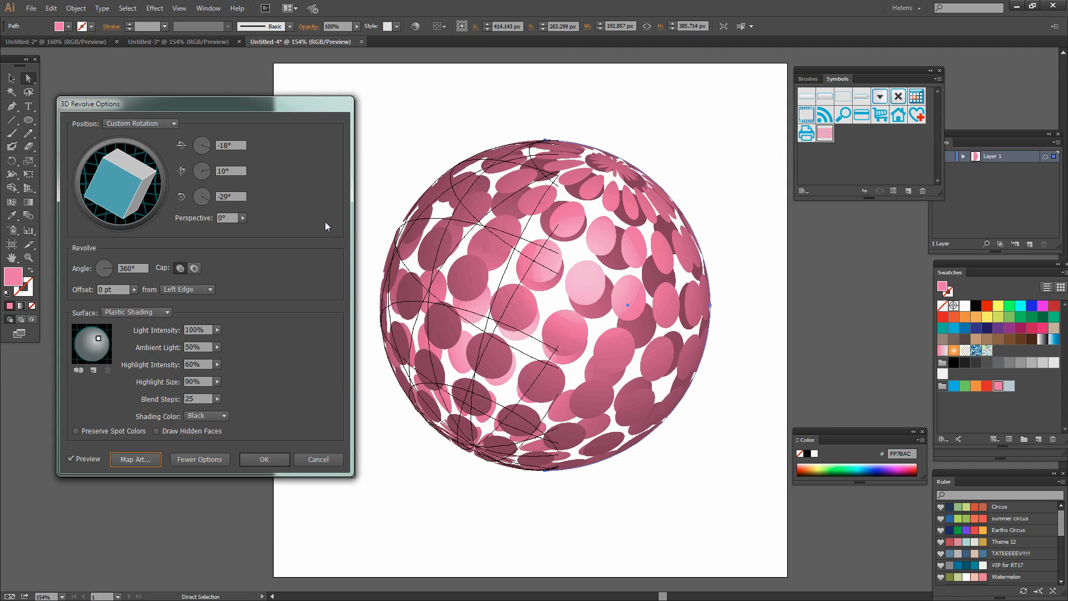
drag(282, 224, 211, 182)
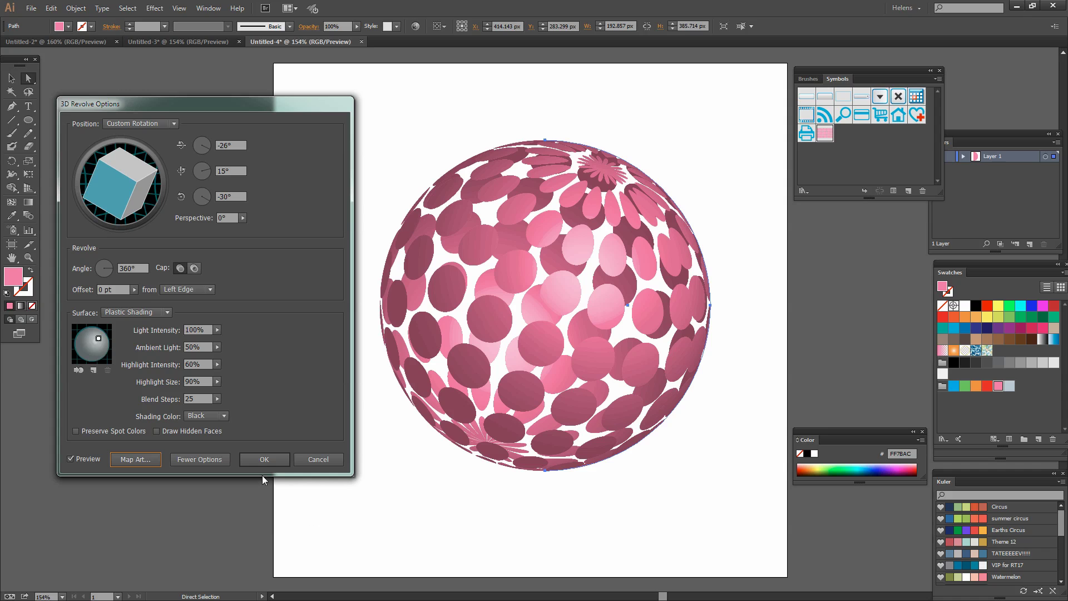
click(262, 459)
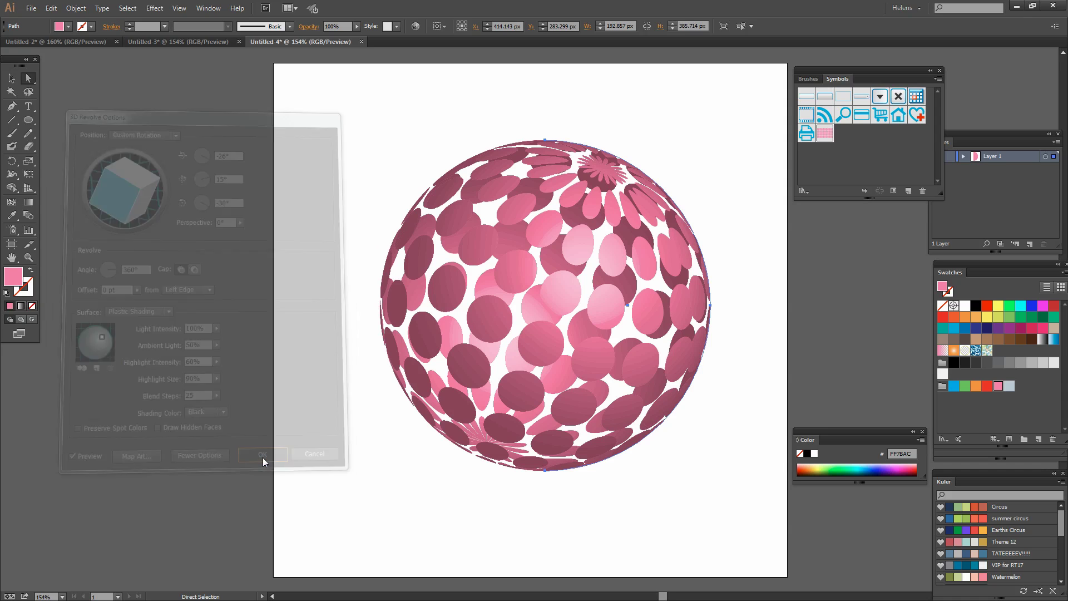
key(v)
click(403, 479)
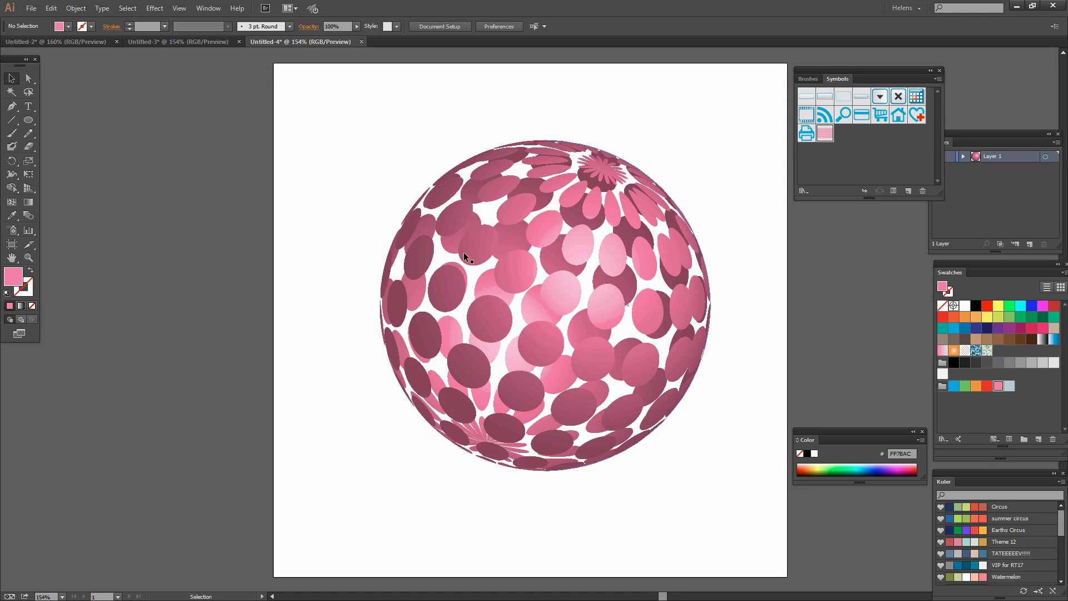
Try shrinking the dotted sphere by its bounding box to about 175 px high, and undo the scaling.
drag(358, 115, 729, 498)
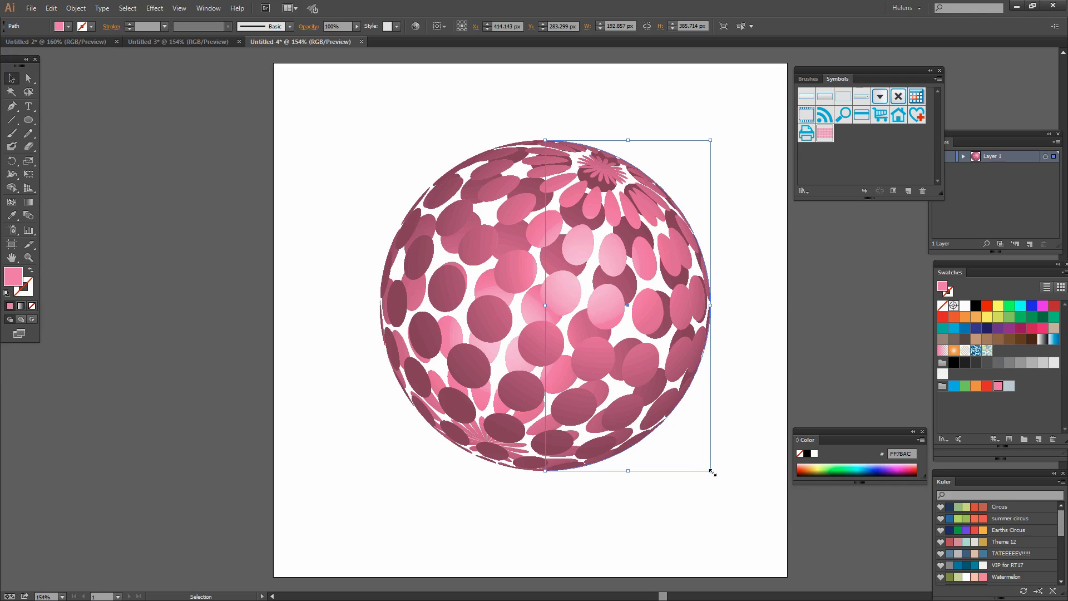
drag(710, 470, 622, 328)
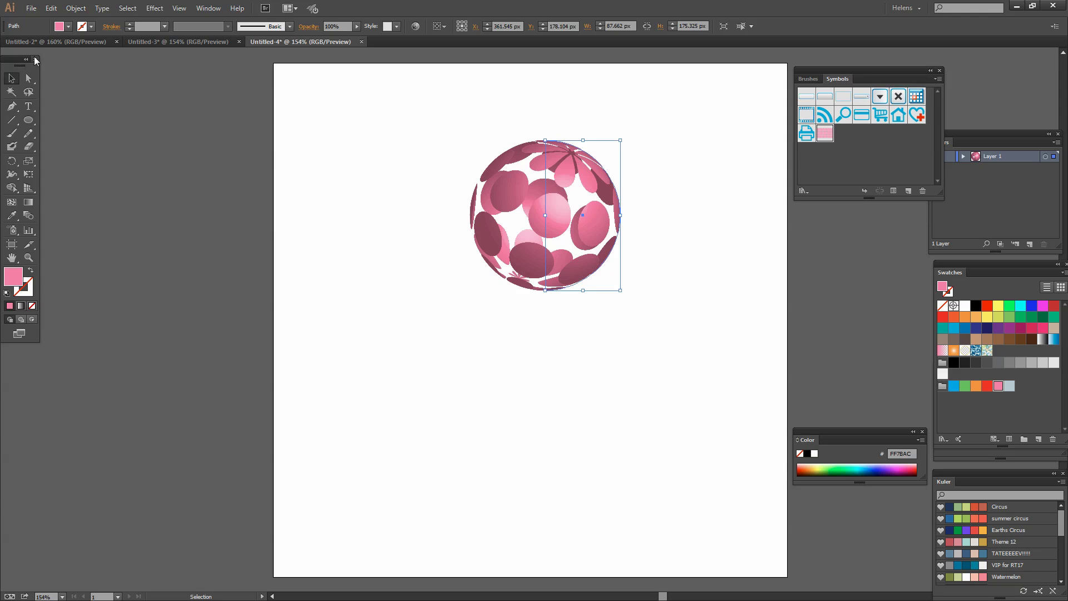
click(50, 9)
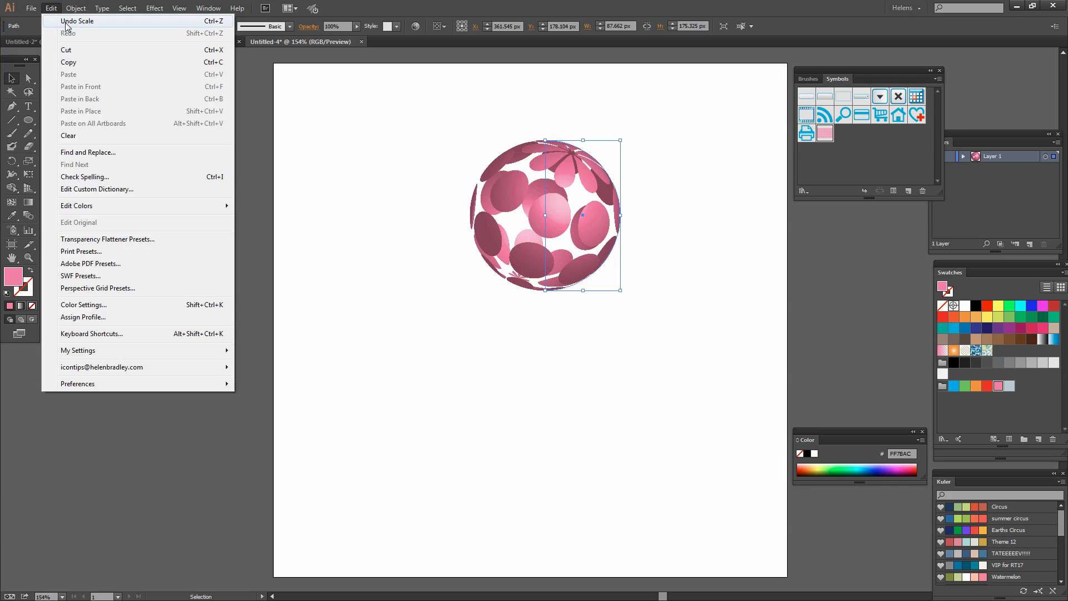
click(65, 22)
Scale the dotted sphere uniformly to 40% with Scale Strokes & Effects on, and move it to the artboard's upper-left corner.
click(77, 9)
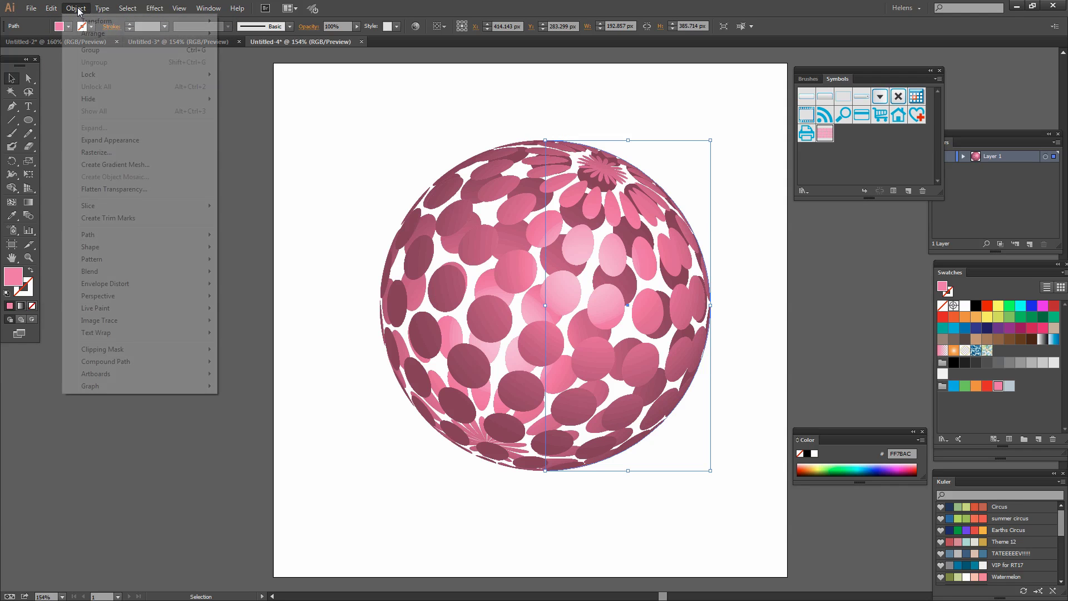
mouse_move(162, 22)
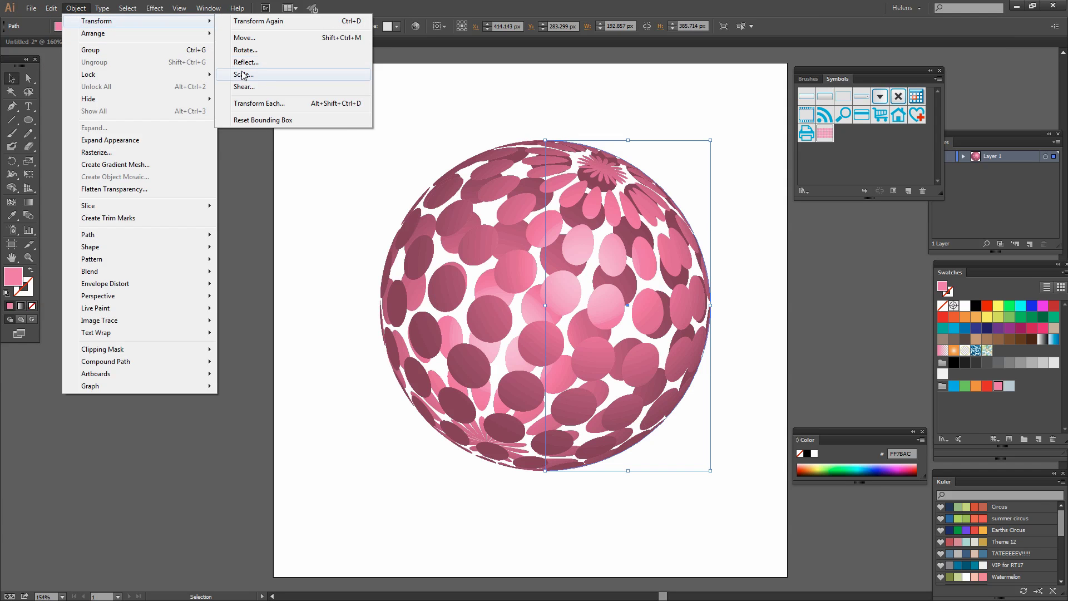
click(243, 74)
drag(604, 247, 214, 205)
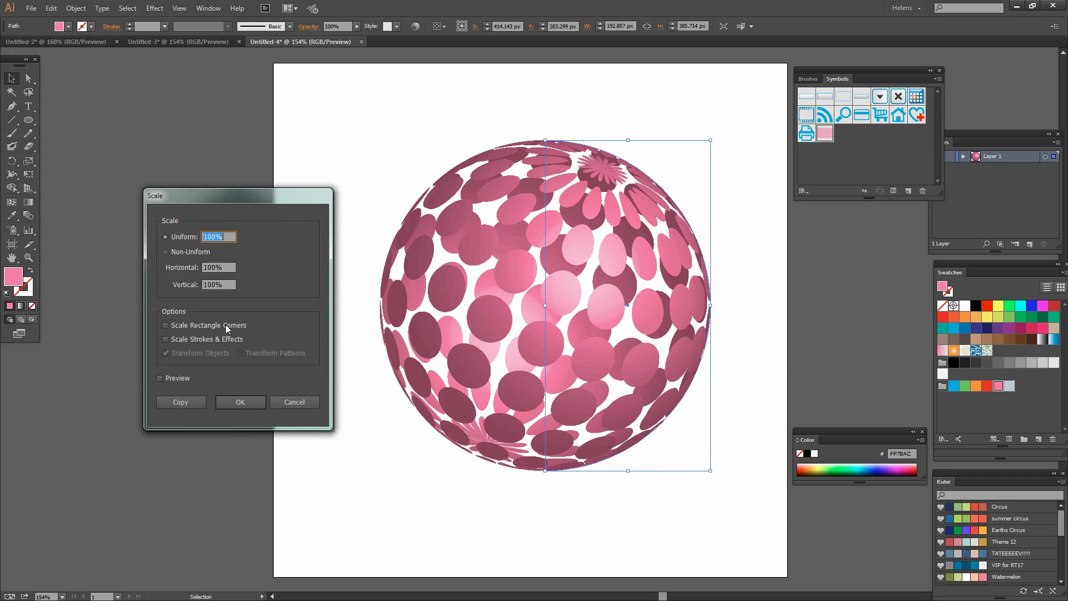
click(166, 339)
click(232, 240)
text(40)
click(246, 404)
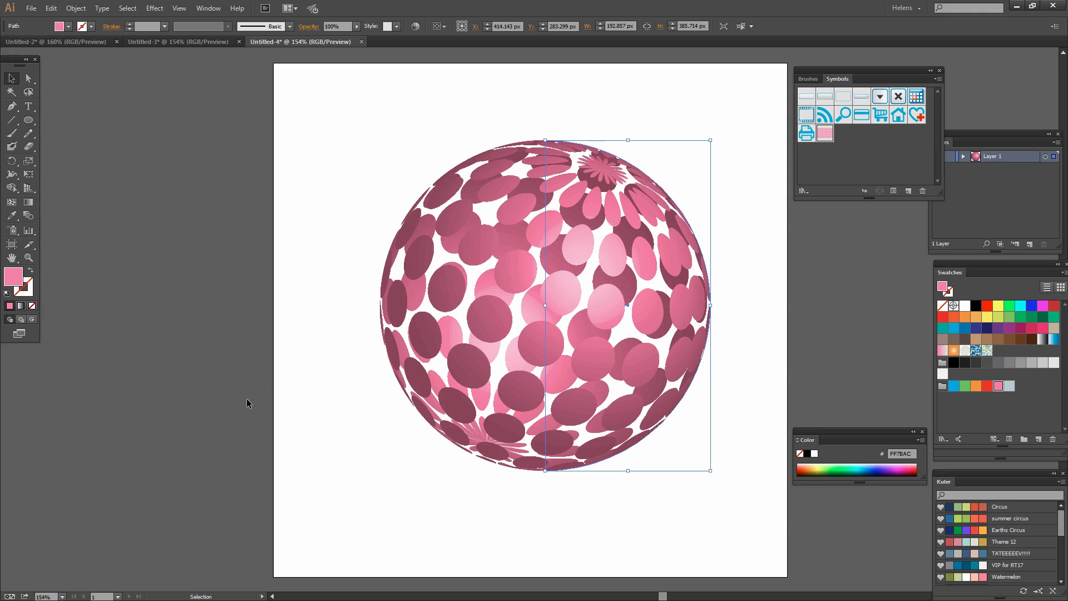
drag(609, 318, 381, 173)
click(454, 300)
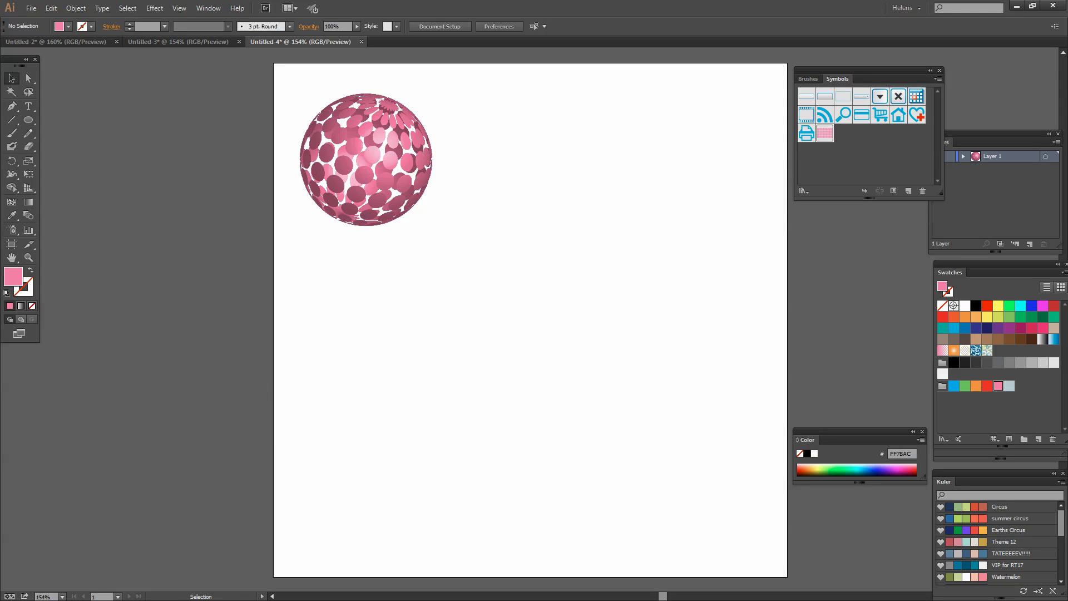
Draw a red (FF1D25) circle about 291 px in diameter on the artboard, below and to the right of the dotted sphere.
click(12, 258)
click(985, 388)
click(28, 120)
drag(462, 273, 710, 520)
Delete the red circle's left anchor point to leave only its right half.
click(28, 78)
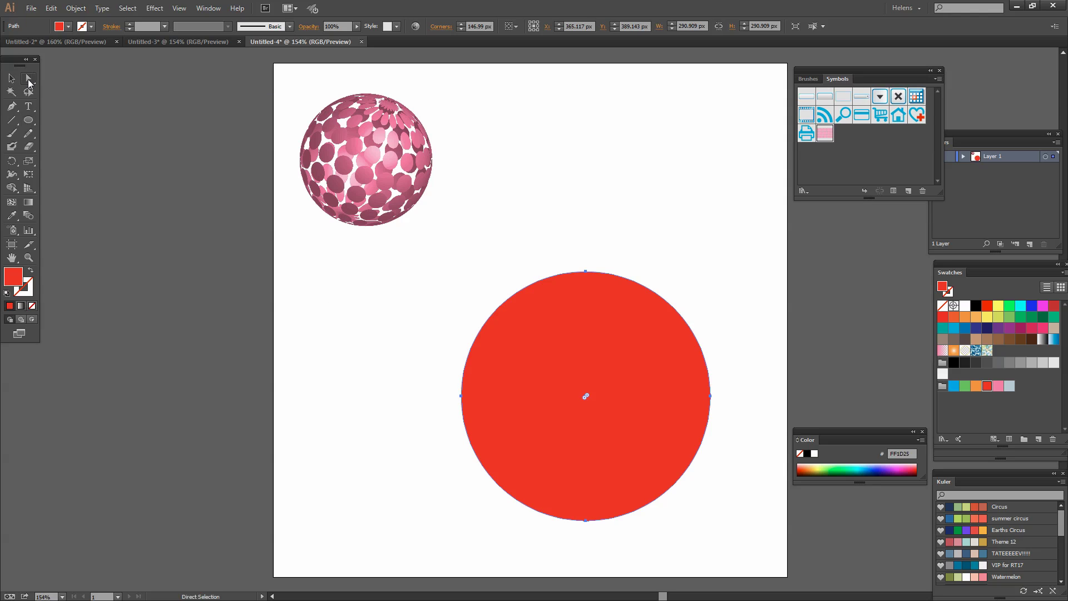
click(461, 396)
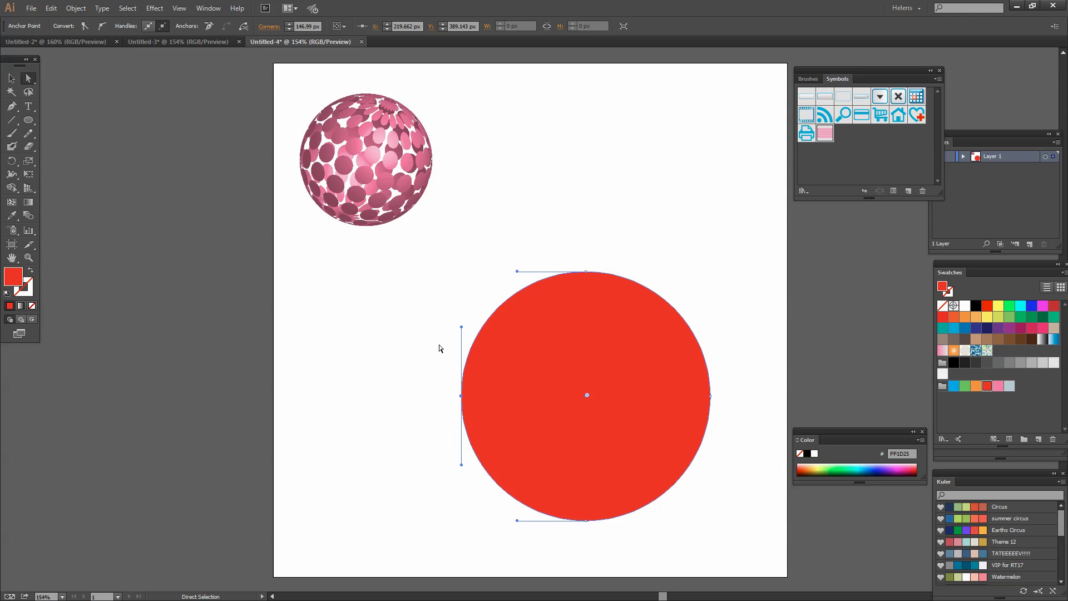
key(Delete)
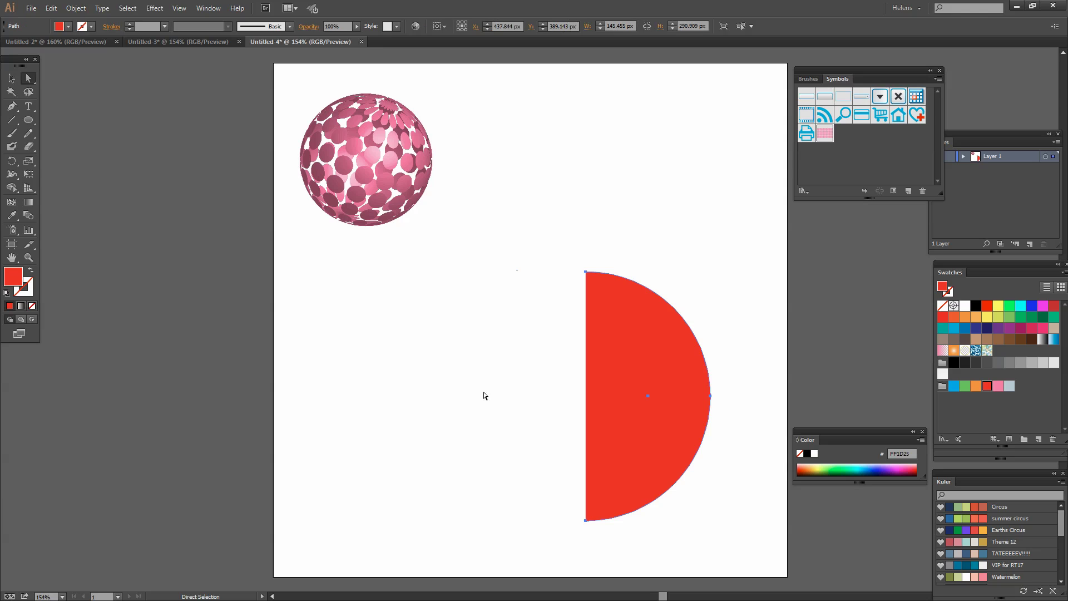
Start a 3D Revolve effect on the red half circle and turn on its preview.
click(9, 77)
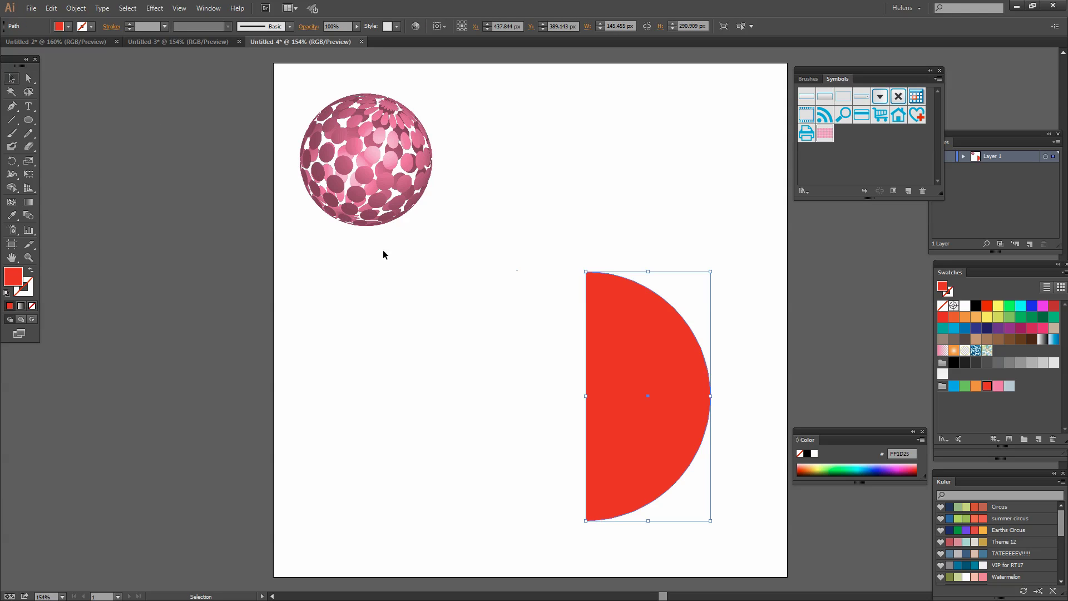
click(151, 12)
mouse_move(178, 78)
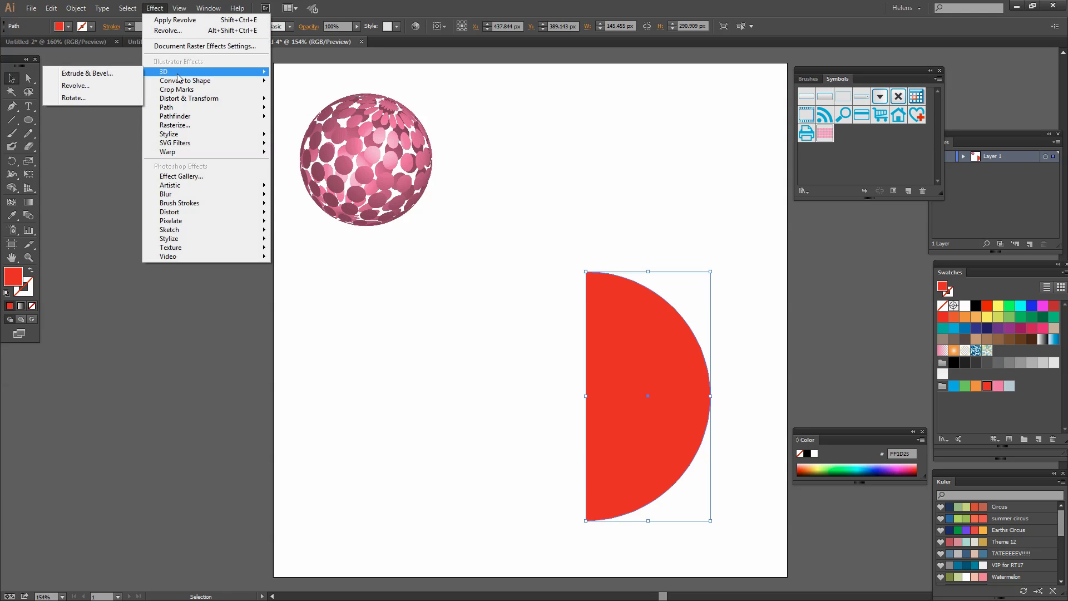
click(91, 86)
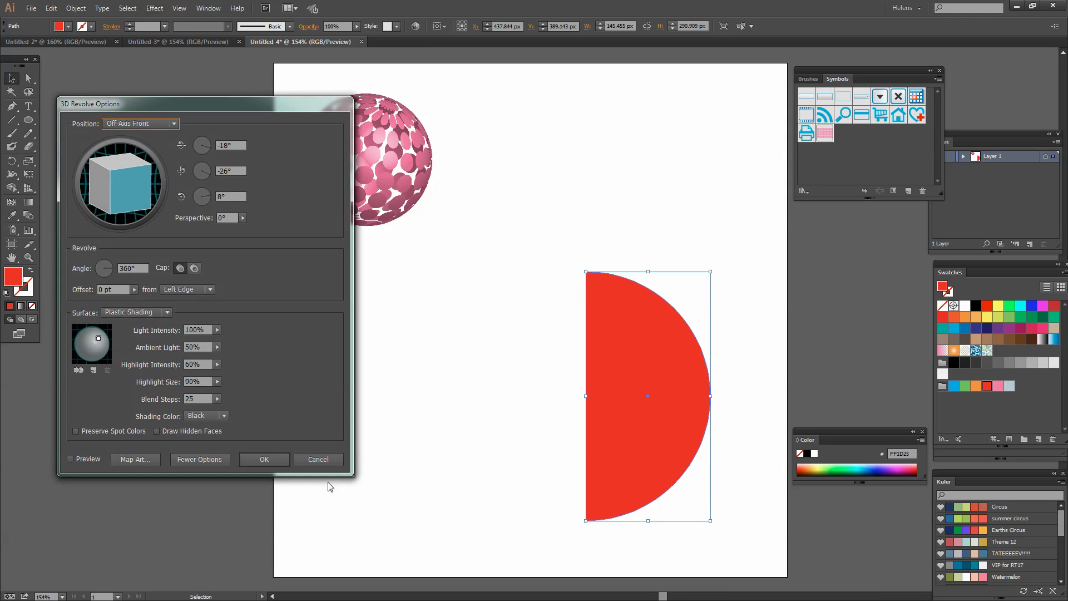
click(73, 459)
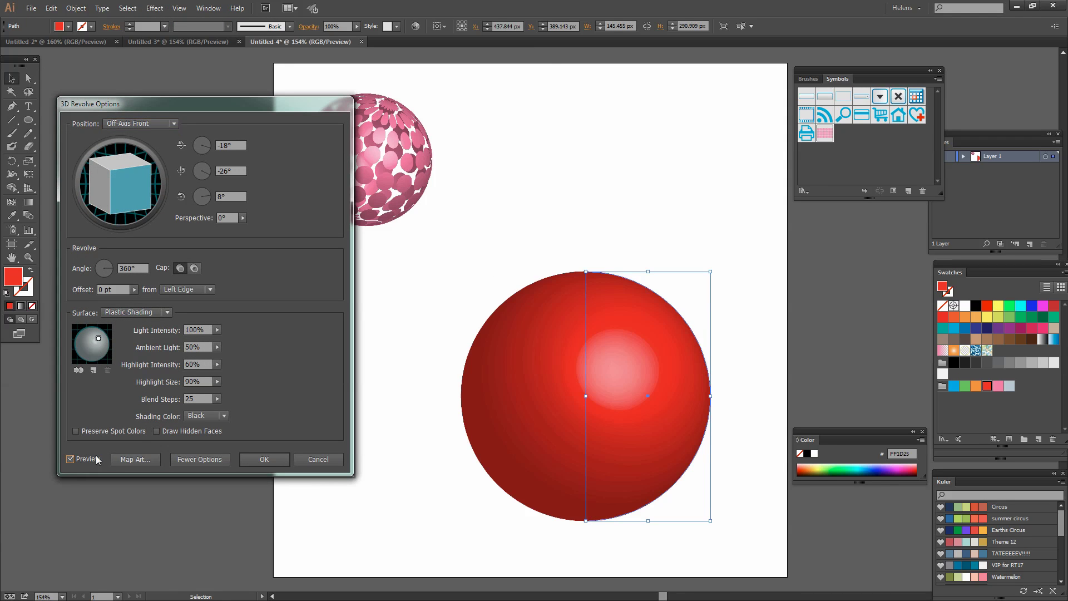
Map New Symbol onto the red sphere's surface, and enlarge and reposition it to cover the whole mapping area.
click(155, 459)
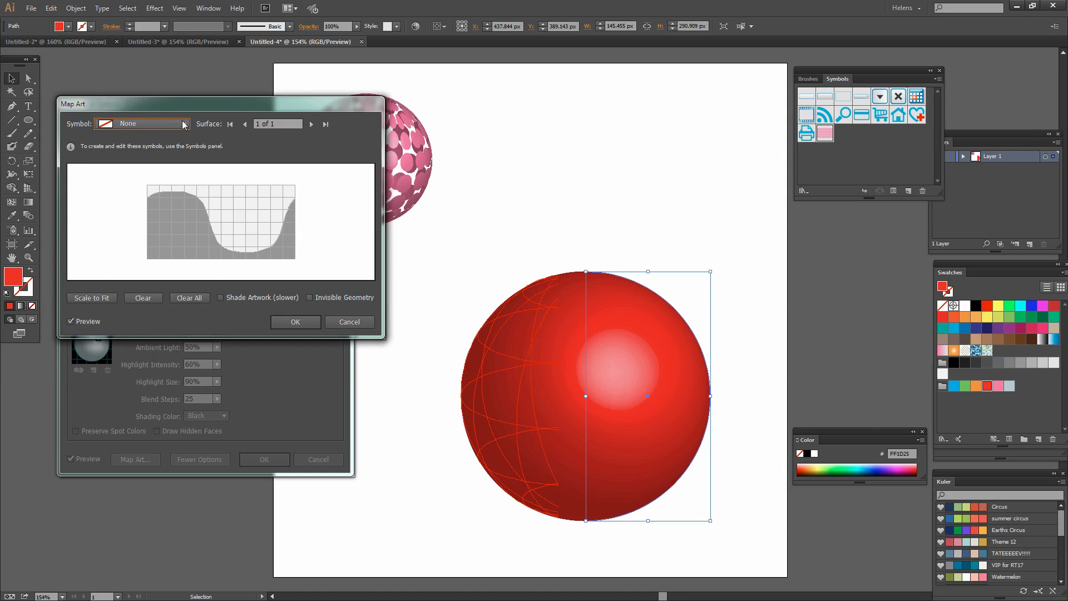
click(184, 124)
click(145, 330)
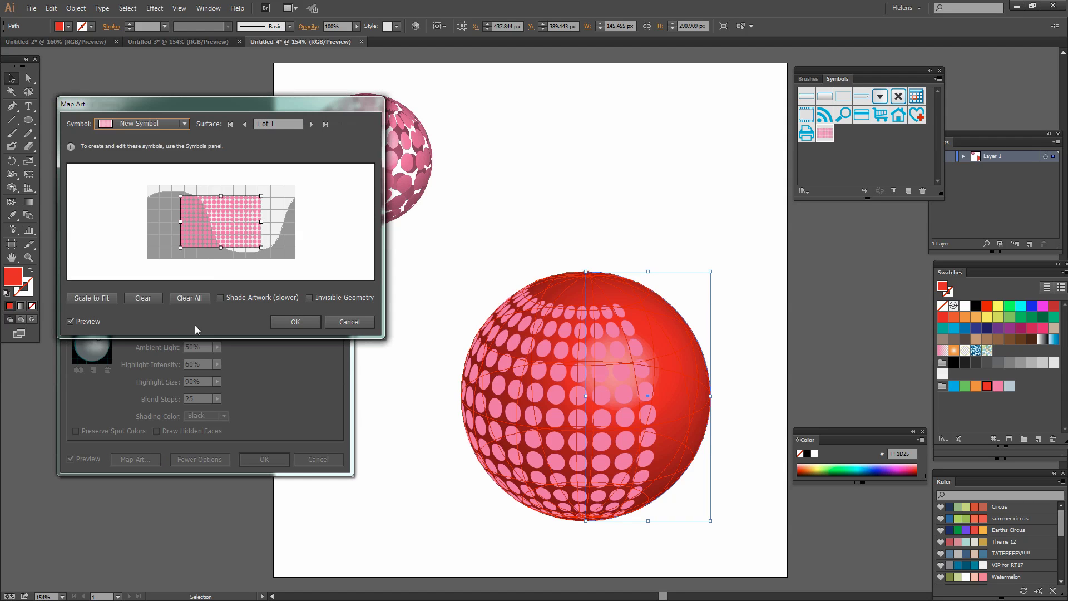
drag(223, 222, 297, 278)
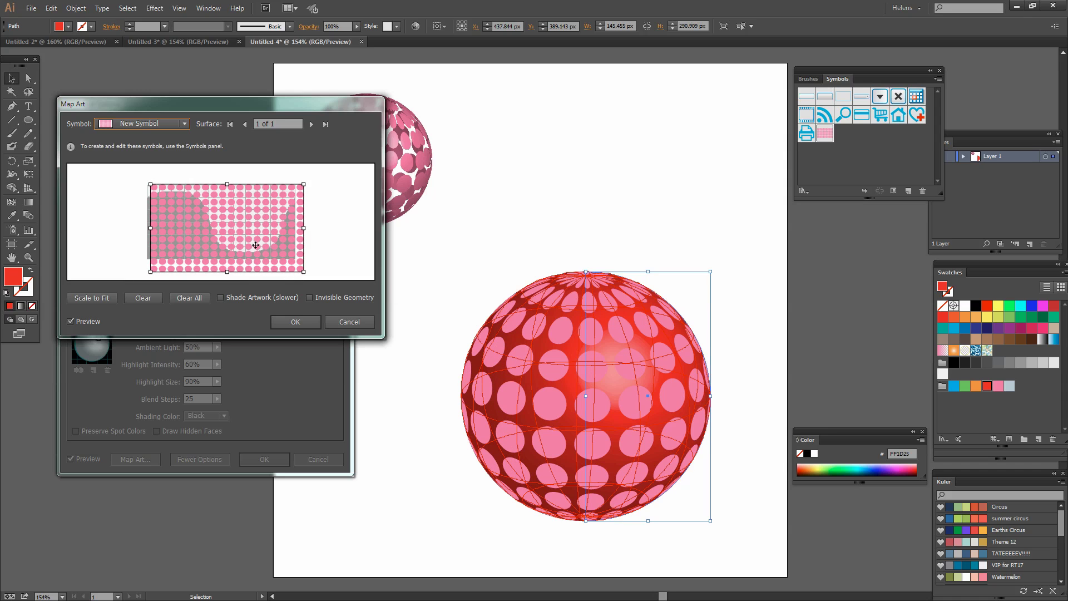
drag(255, 244, 248, 242)
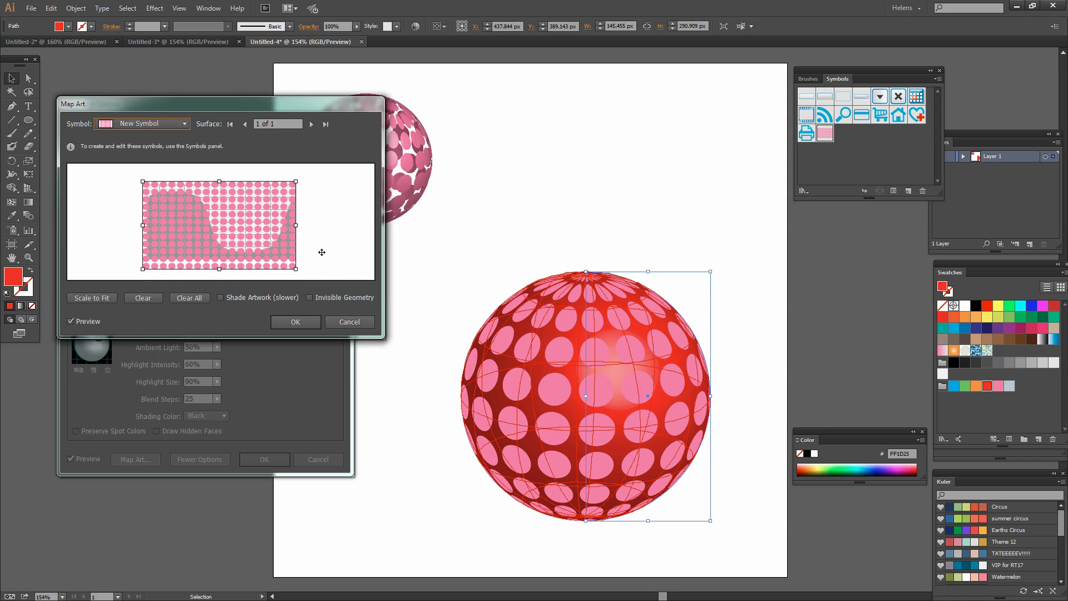
Enable Shade Artwork for the mapped dots, leave Invisible Geometry off after trying it, and accept the map art.
click(220, 297)
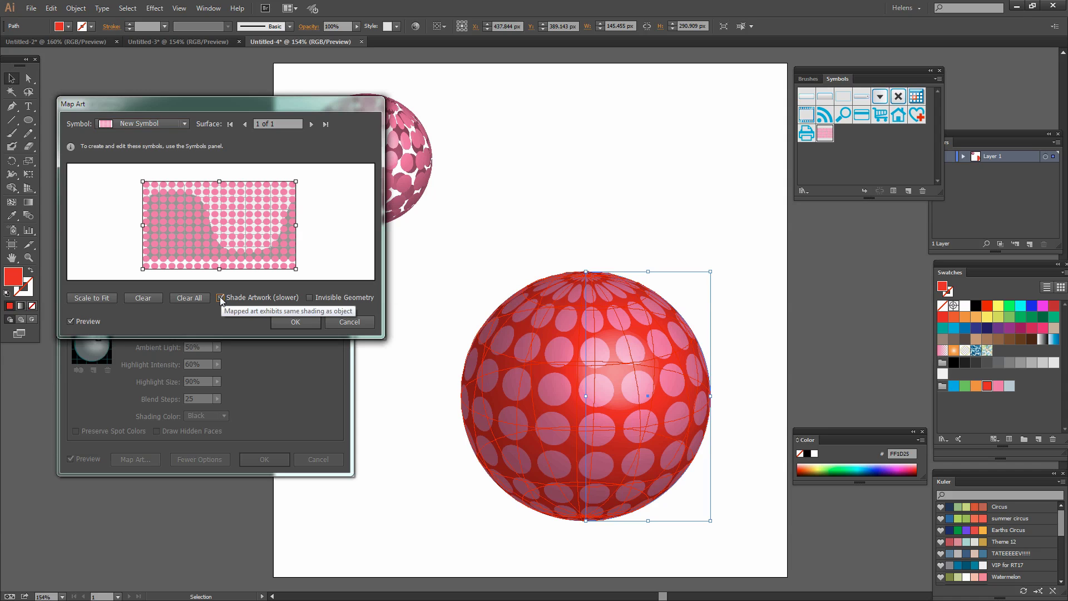
click(312, 294)
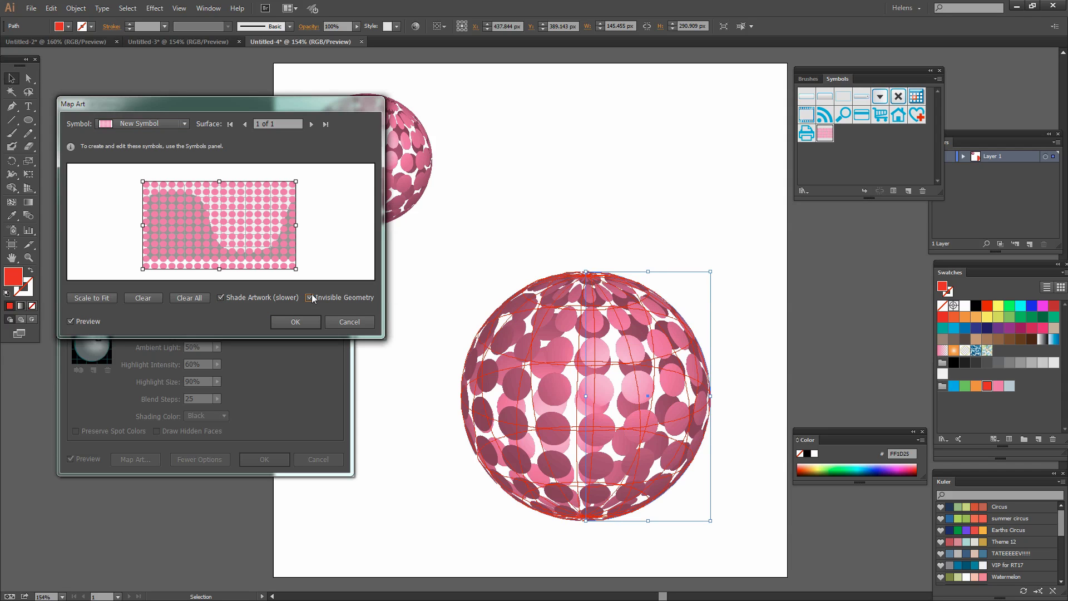
click(312, 295)
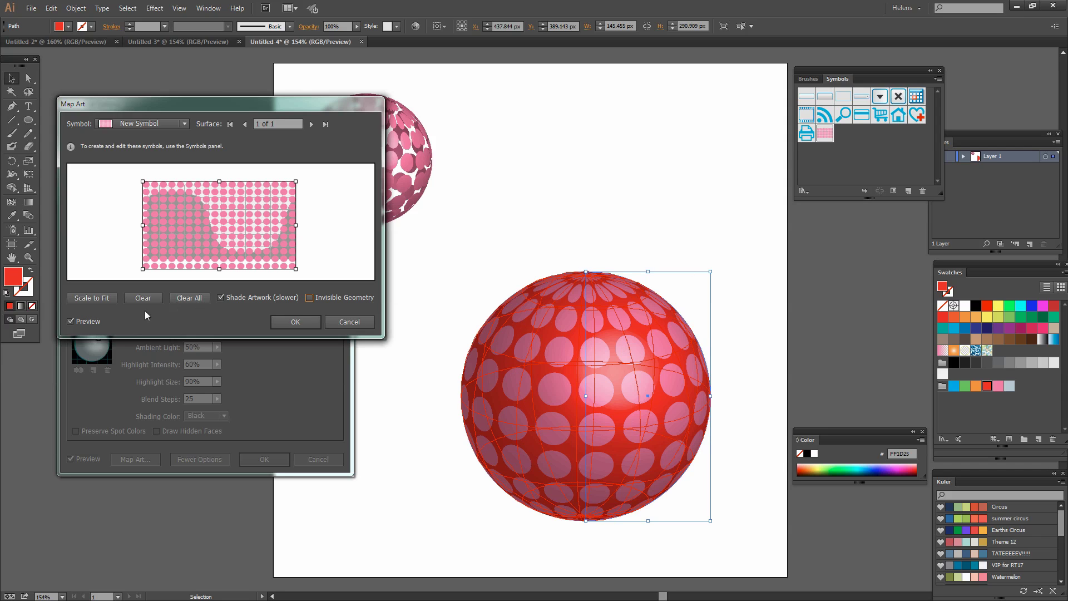
click(296, 323)
Rotate the red sphere about the X axis to -58°, shift its light slightly right and down, and apply the revolve effect.
drag(140, 205, 156, 186)
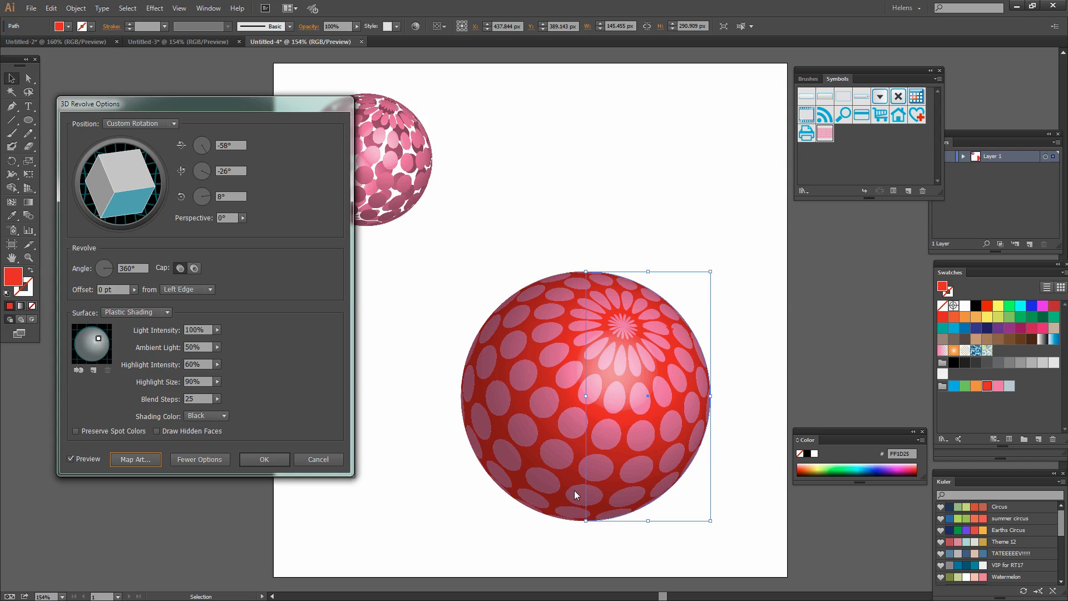
mouse_move(98, 338)
mouse_down()
mouse_move(100, 354)
mouse_move(103, 341)
mouse_up()
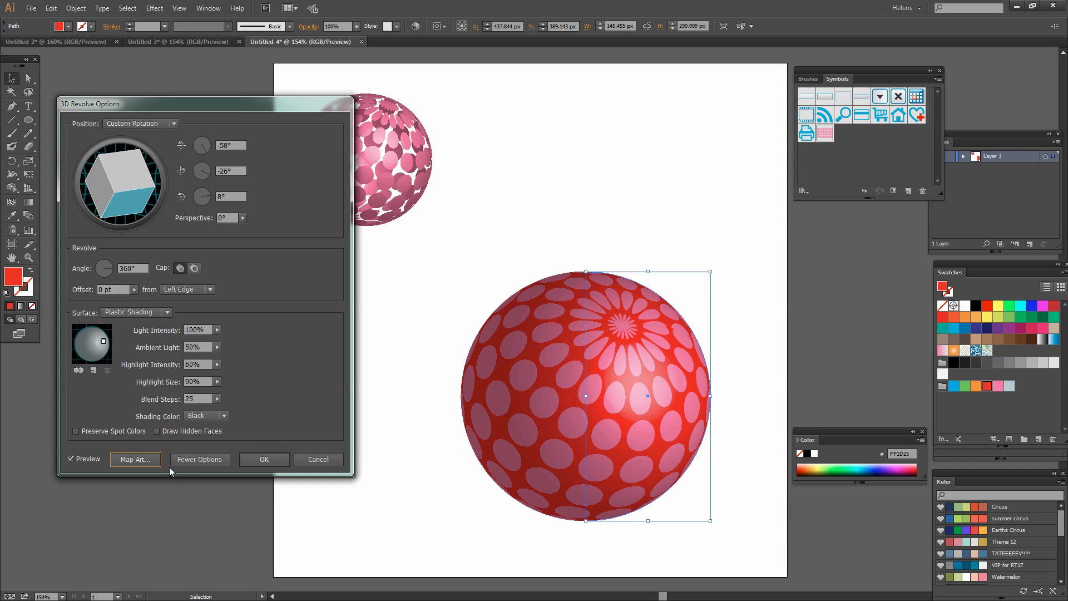
click(262, 461)
click(394, 485)
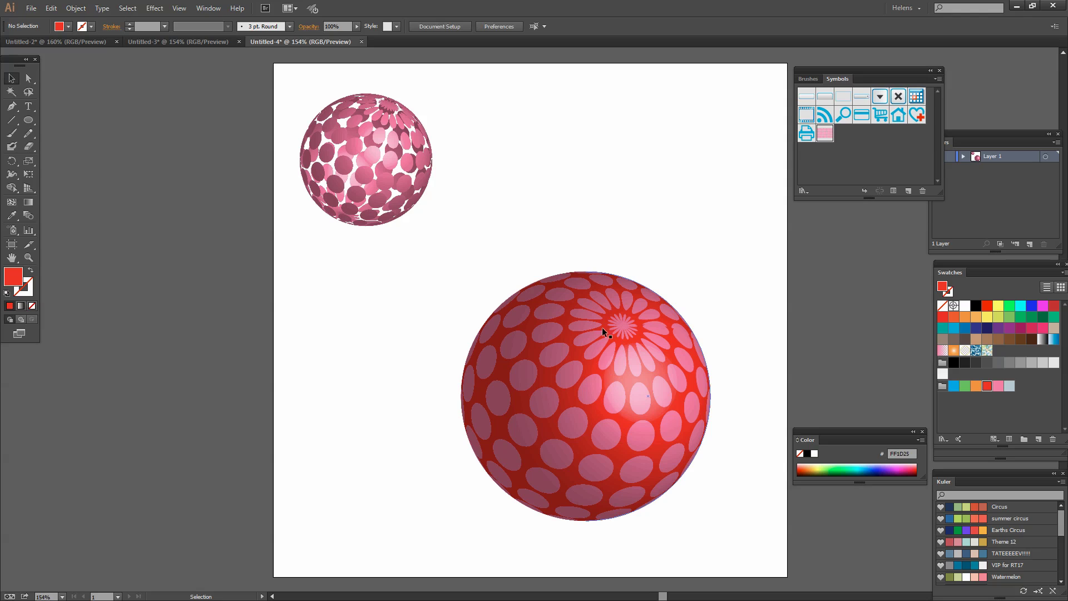
Switch to the Untitled-3 document and show Layer 1's contents in an enlarged layer list placed beside the artboard.
drag(969, 132, 220, 261)
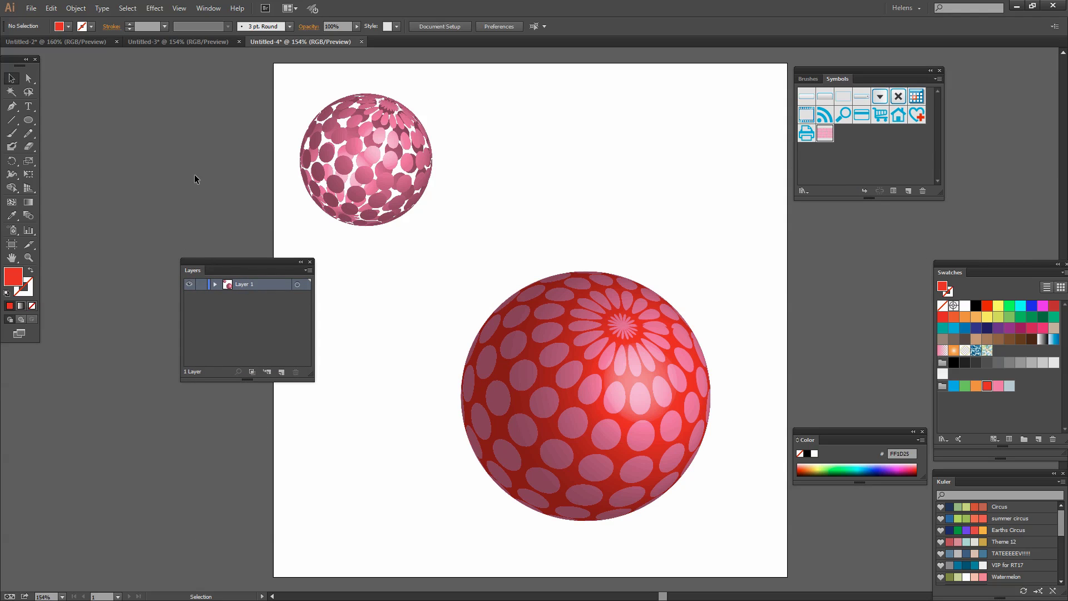
click(188, 42)
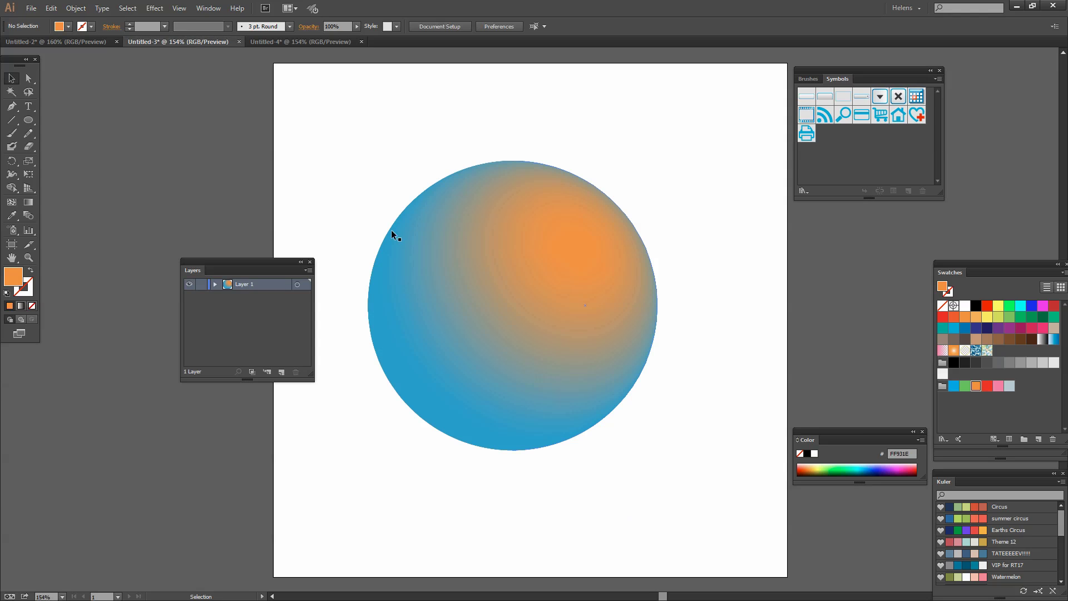
click(215, 284)
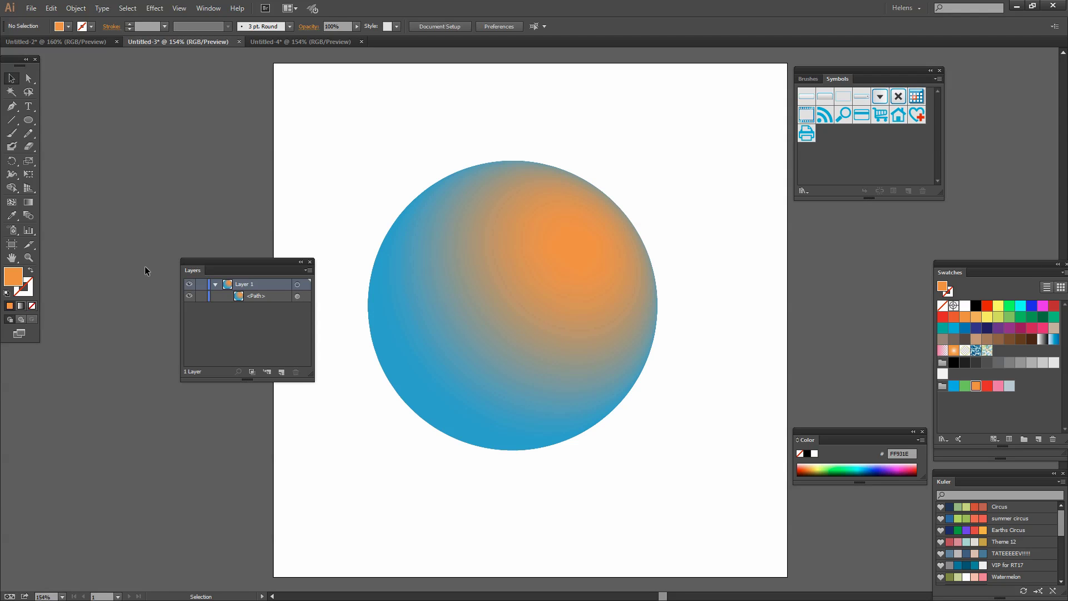
drag(312, 380, 387, 476)
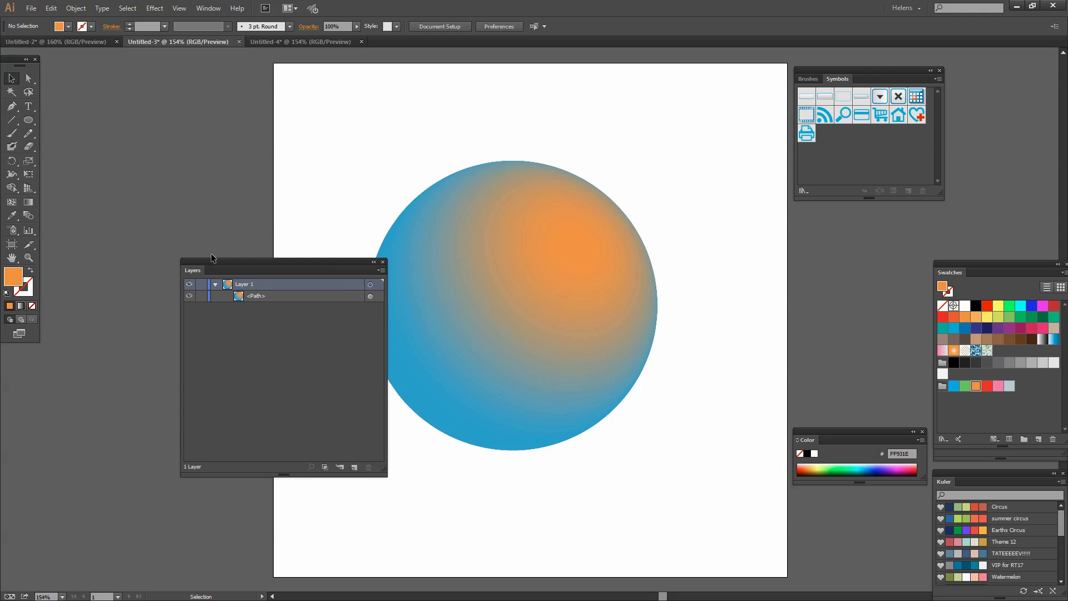
drag(262, 272, 172, 165)
Select the revolved path of the orange and blue sphere and expand its appearance.
click(164, 194)
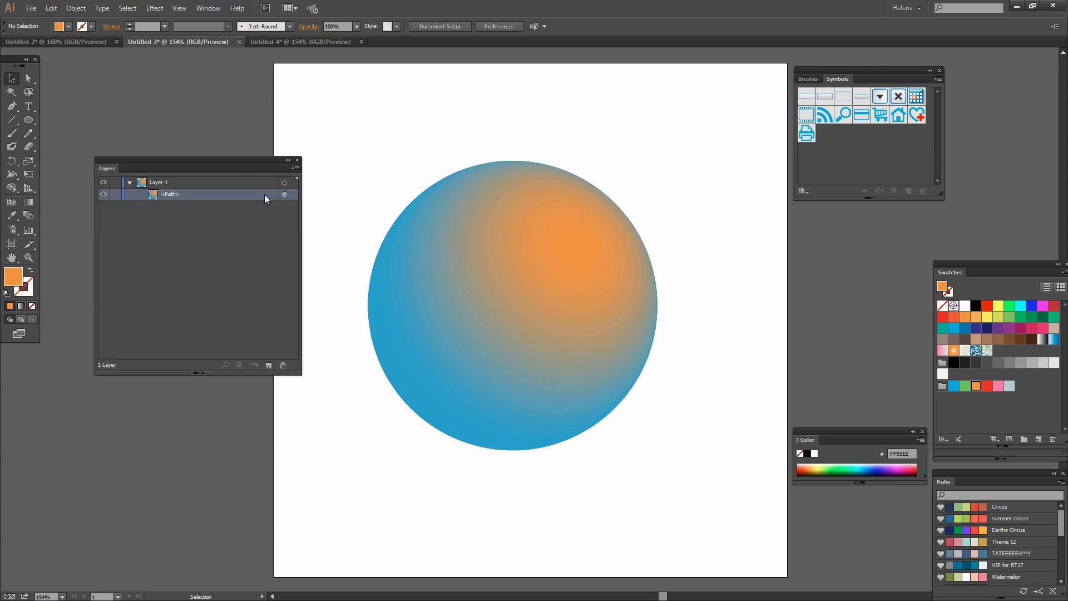
click(284, 194)
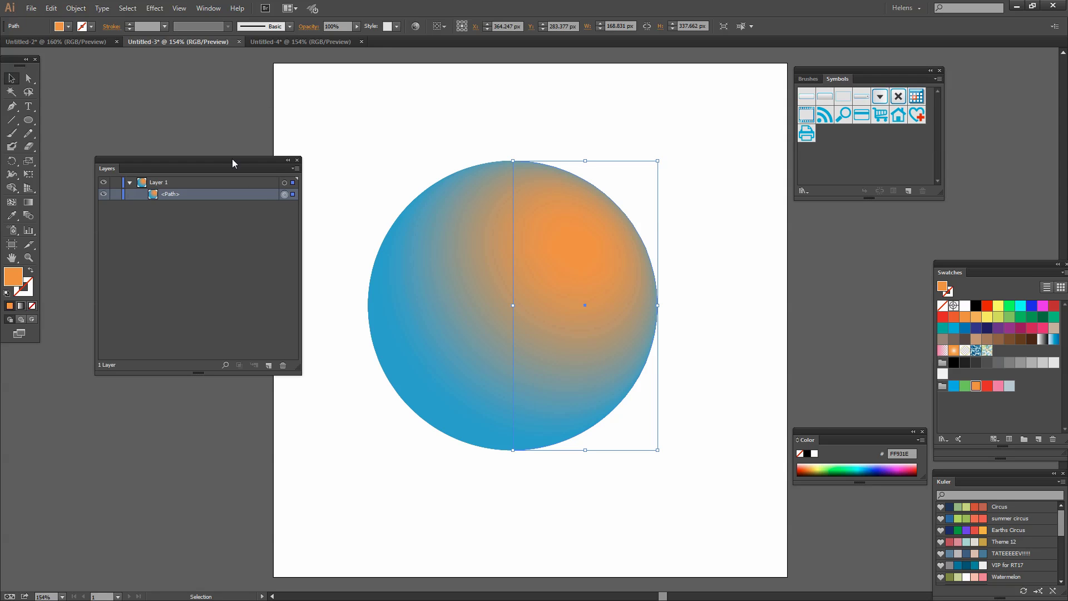
click(75, 8)
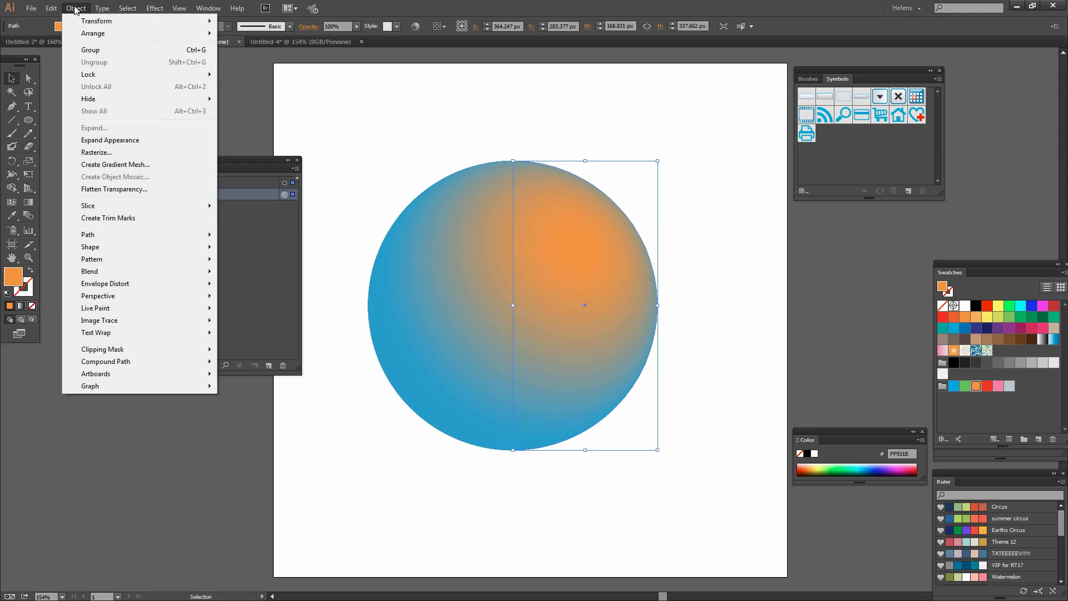
click(111, 142)
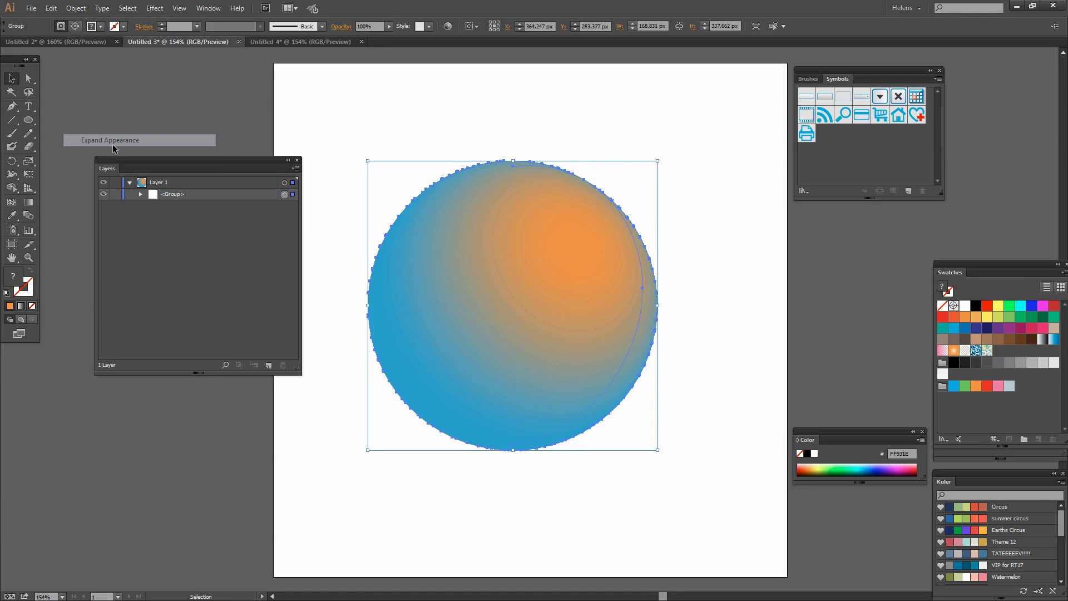
Unfold the sphere's nested groups and toggle the visibility of both clip groups to examine what each contains.
click(140, 194)
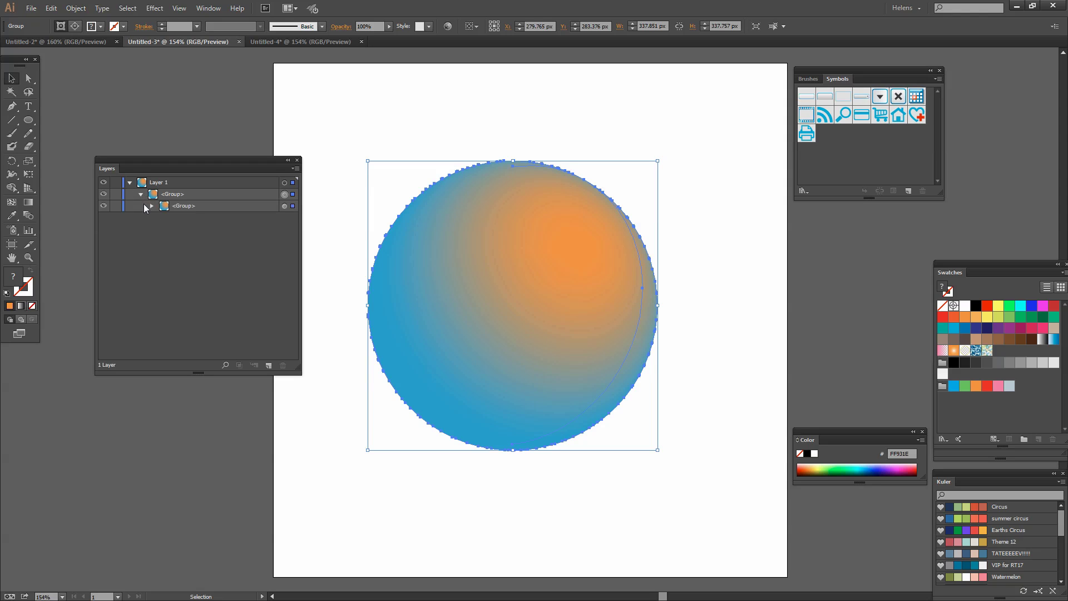
click(151, 206)
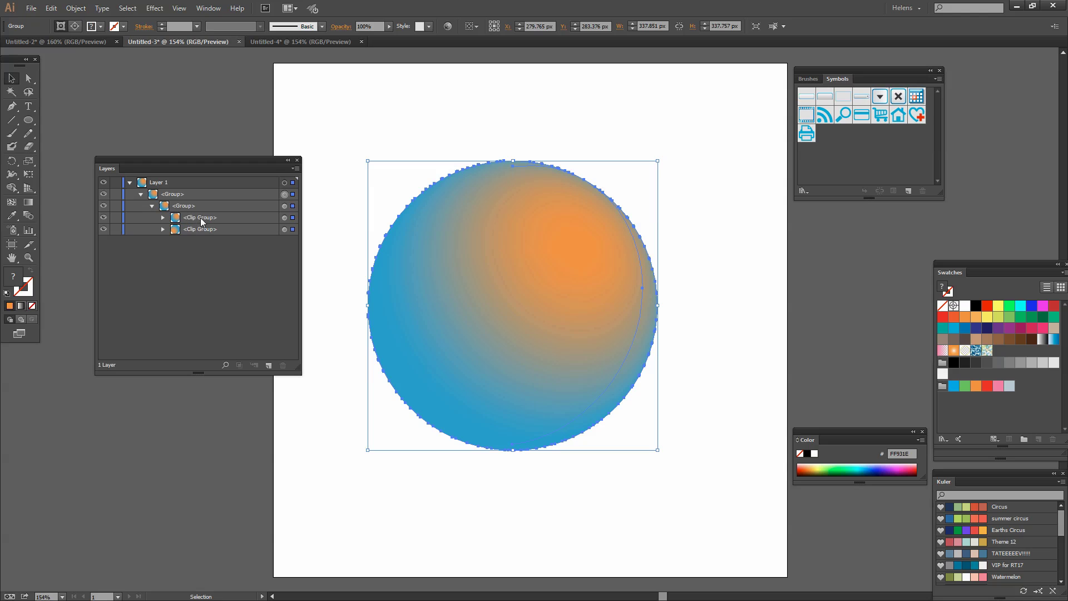
click(103, 218)
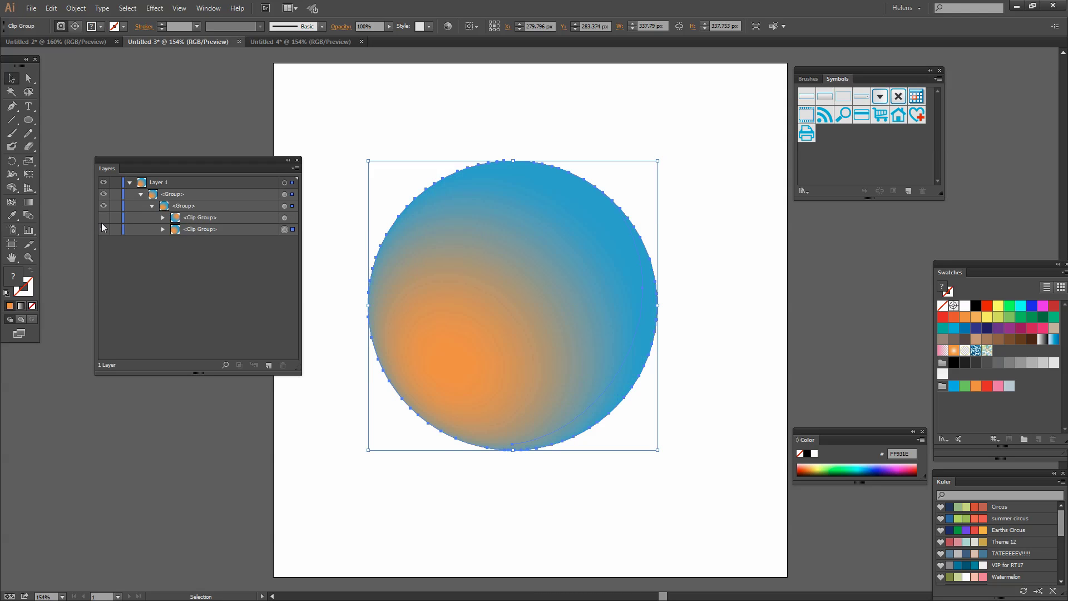
click(102, 228)
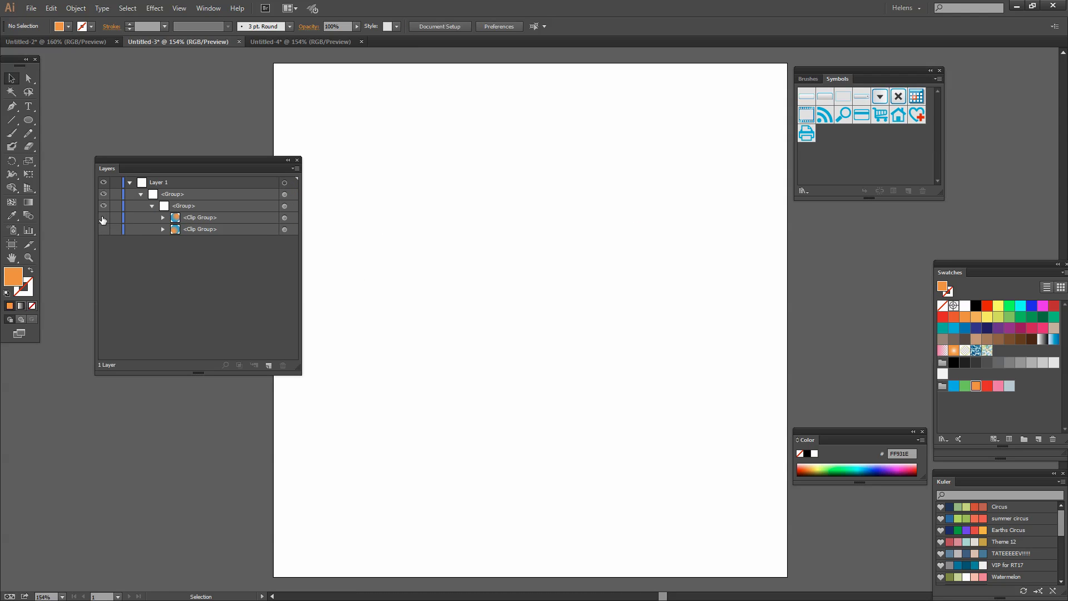
click(103, 219)
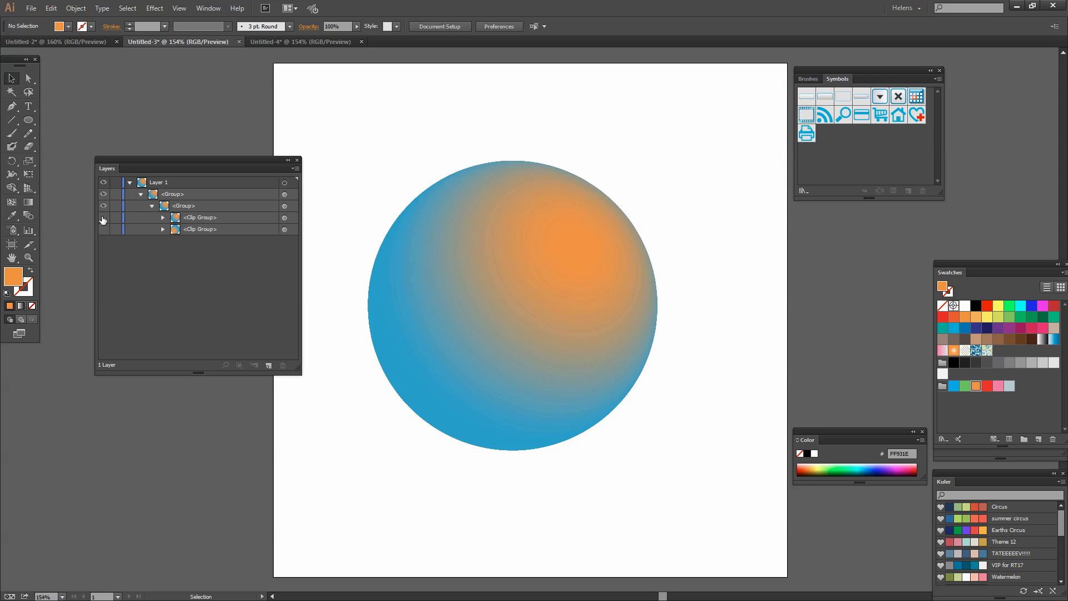
click(103, 218)
click(103, 229)
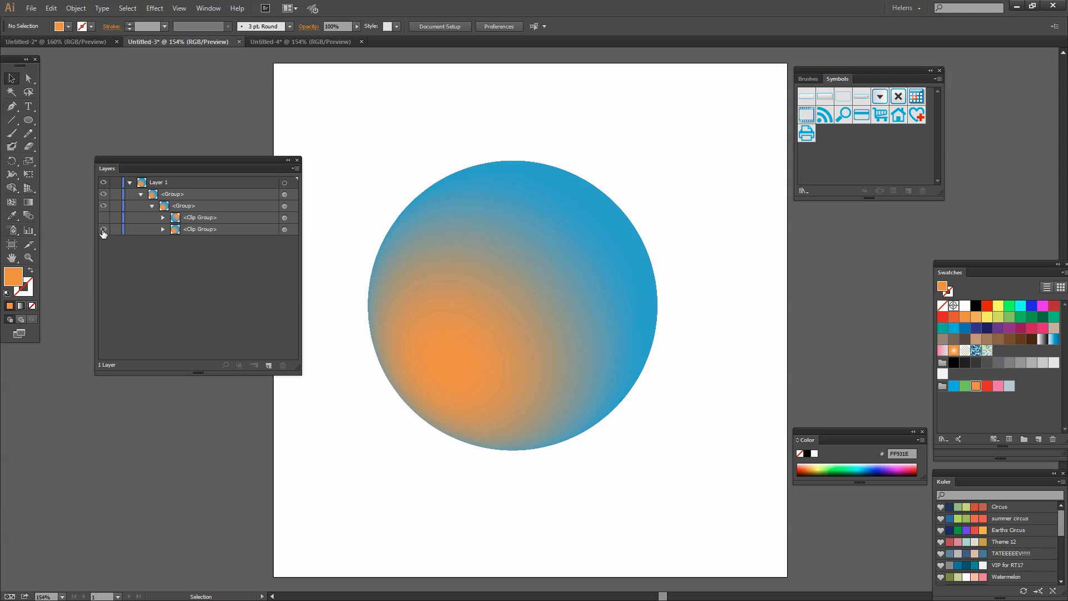
click(103, 218)
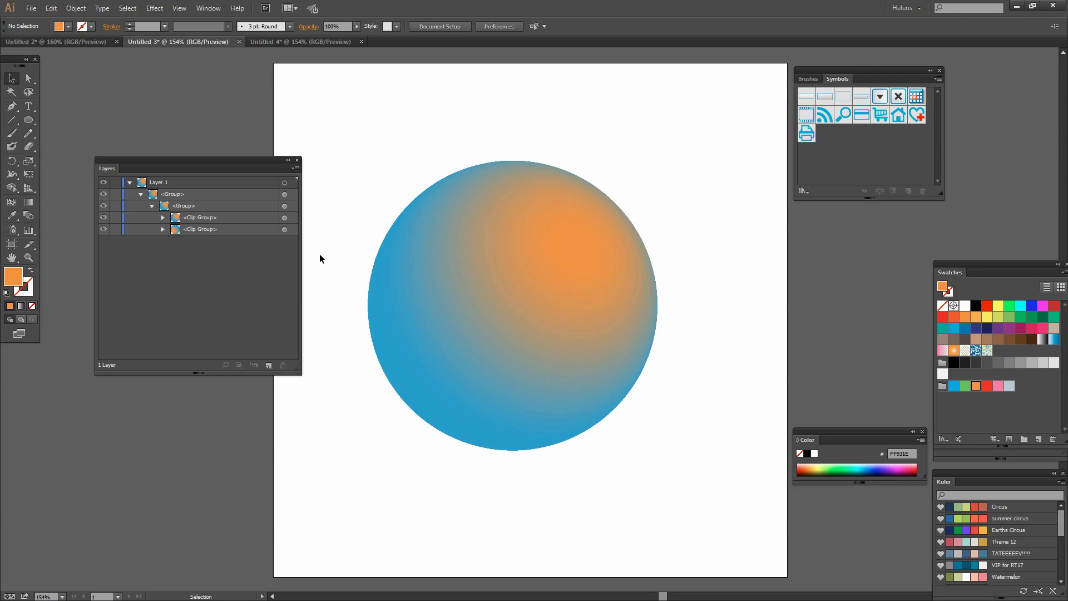
Briefly hide the front clip group to recheck the one behind it, then delete the rear clip group from the sphere.
click(103, 217)
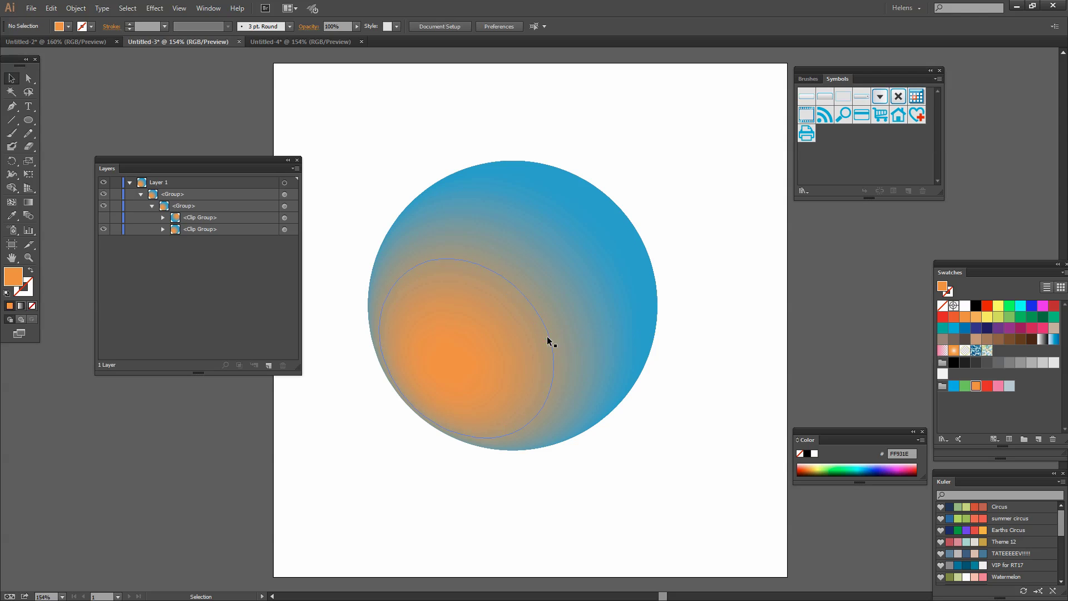
click(103, 217)
click(192, 227)
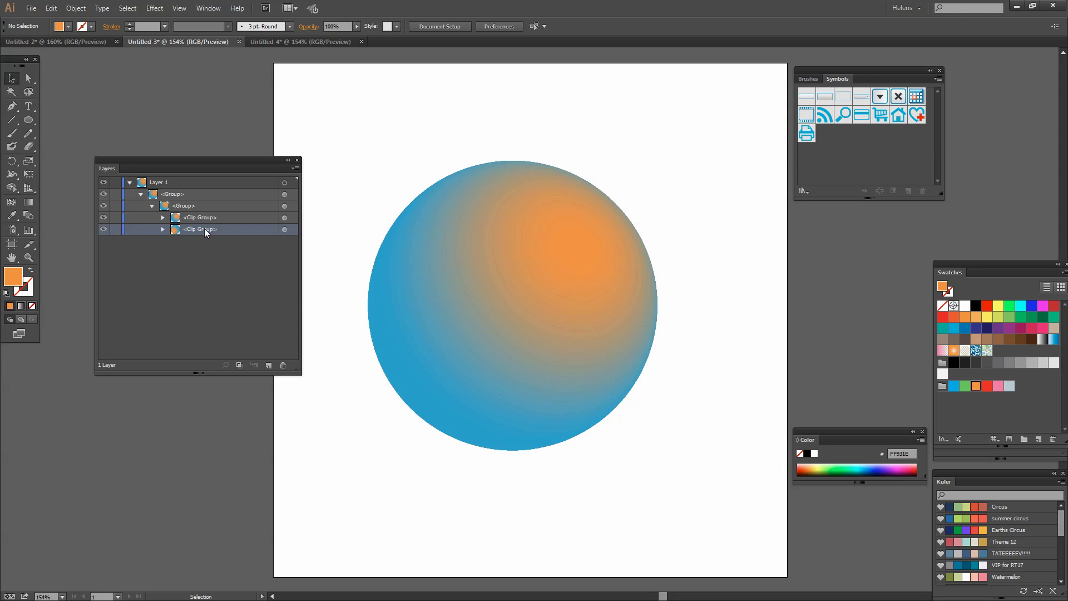
drag(204, 228, 287, 366)
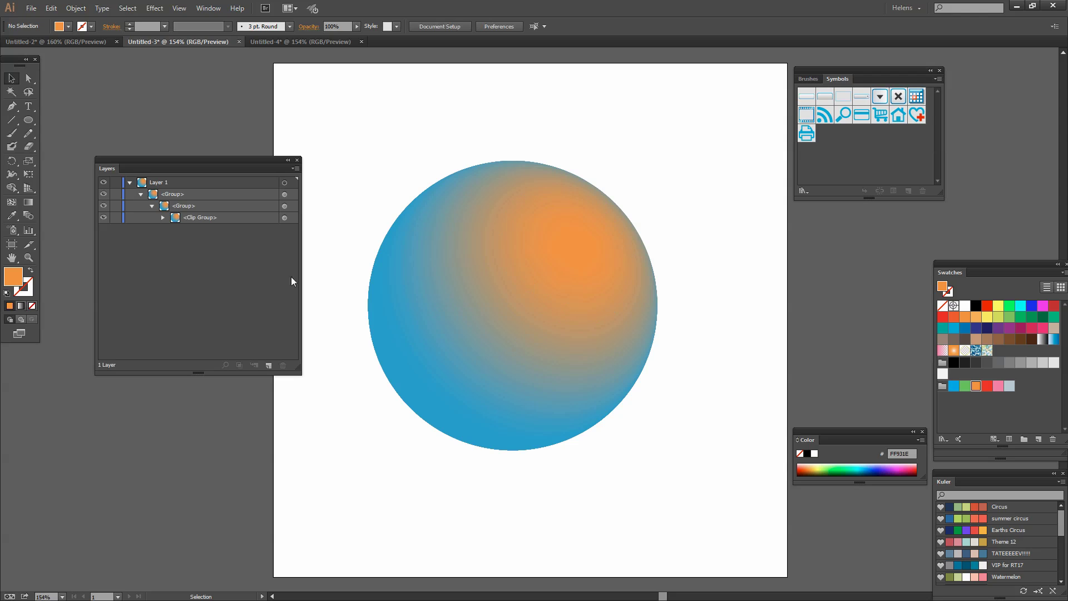
Move the remaining clip group out of its nested groups directly into Layer 1 and unfold it to examine its paths.
click(196, 217)
drag(196, 215, 151, 183)
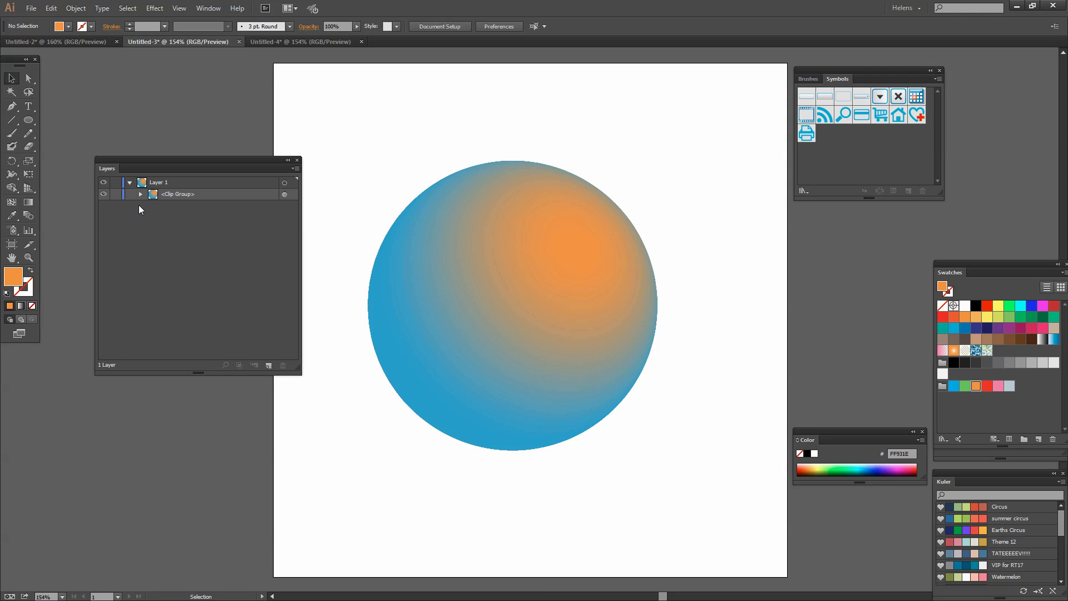
click(140, 194)
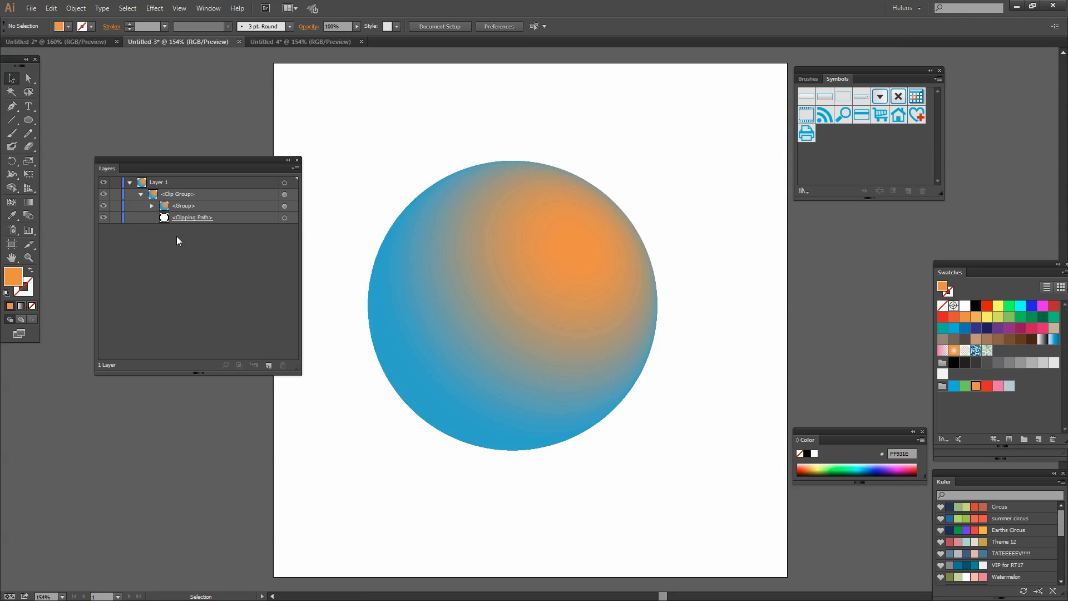
click(151, 206)
drag(294, 188, 310, 346)
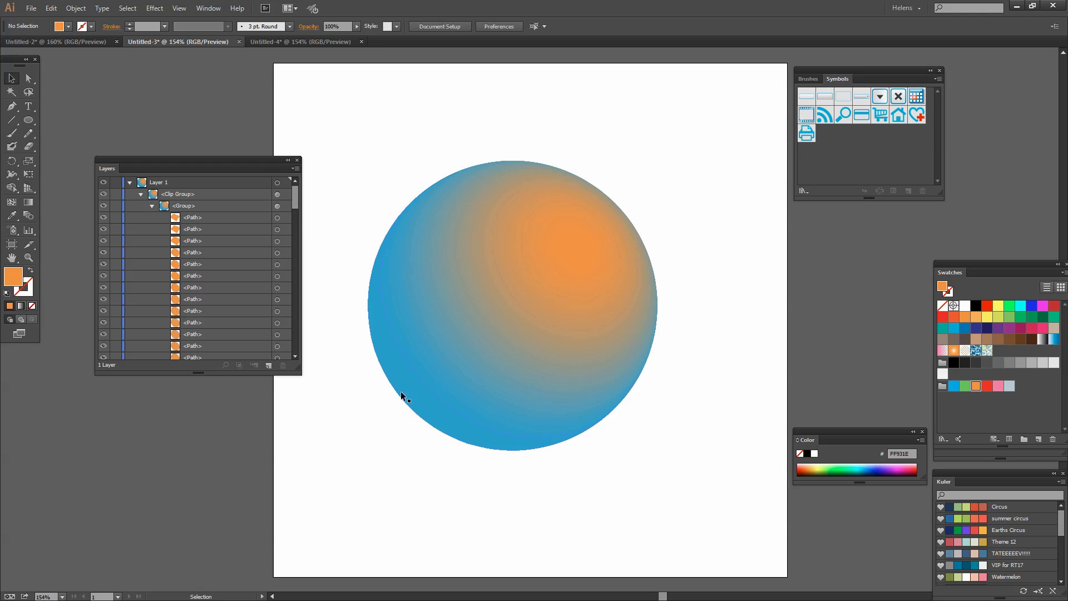
click(151, 207)
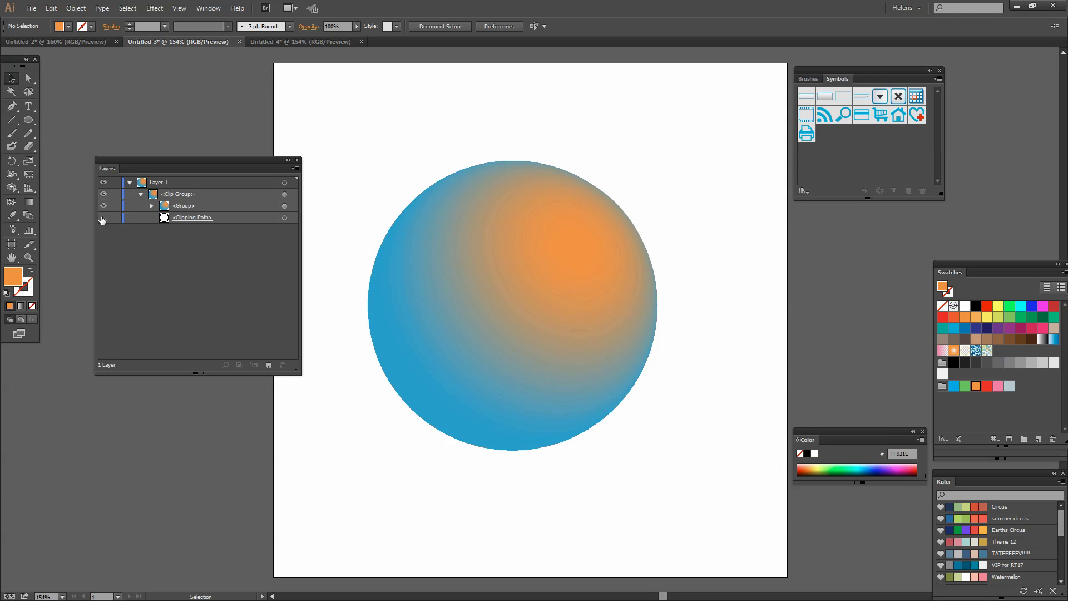
Delete the sphere's clipping path and move the remaining inner group of paths directly into Layer 1.
click(103, 218)
click(184, 219)
drag(185, 218, 284, 365)
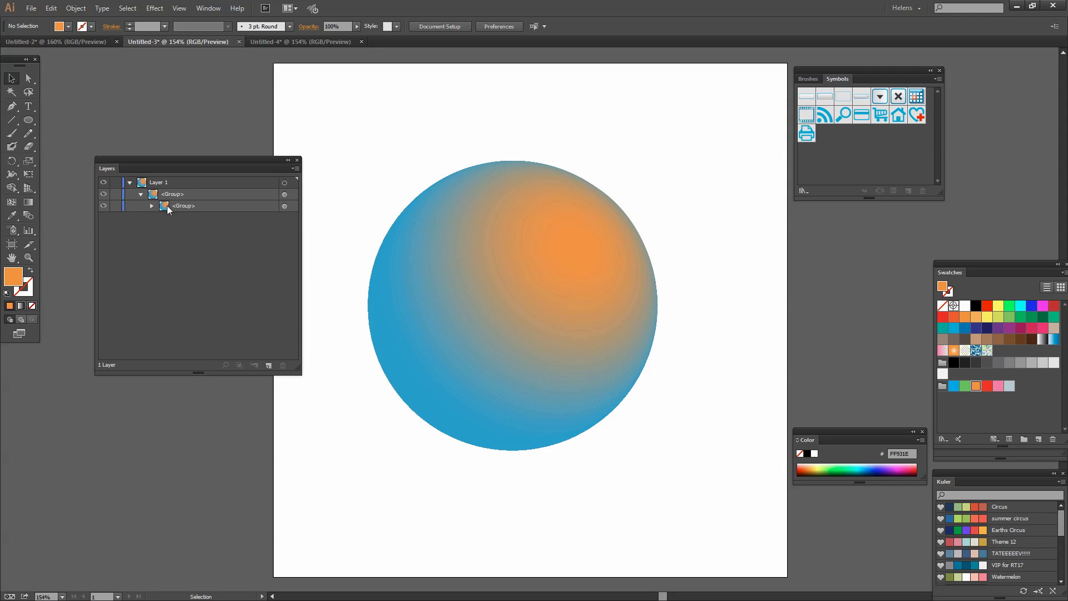
drag(182, 205, 182, 188)
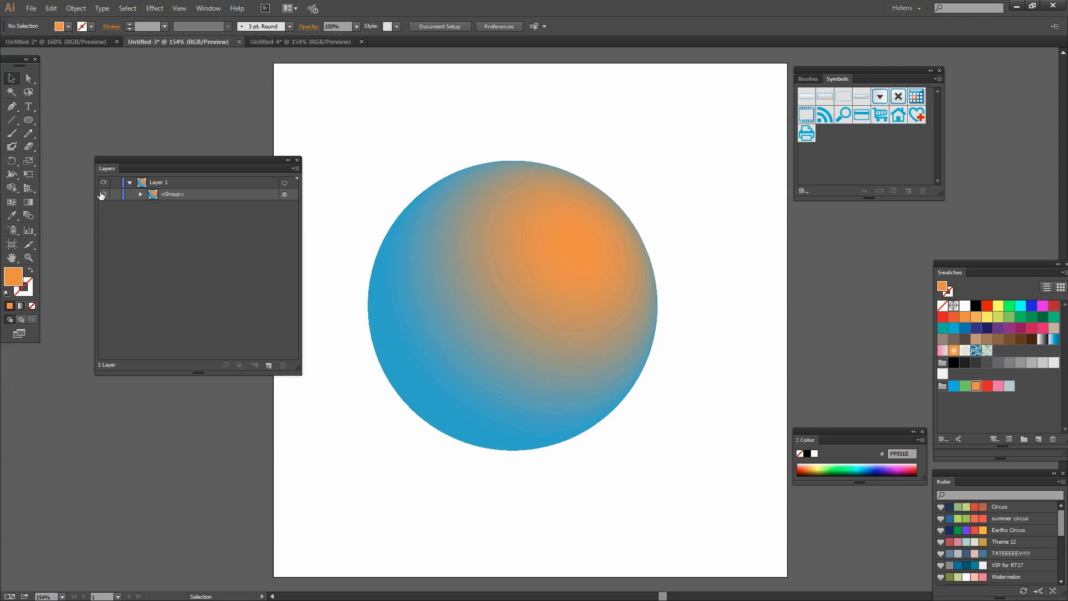
click(103, 193)
click(103, 194)
Switch to the Untitled-4 document, unfold Layer 1 and hide the large red dotted sphere.
click(266, 42)
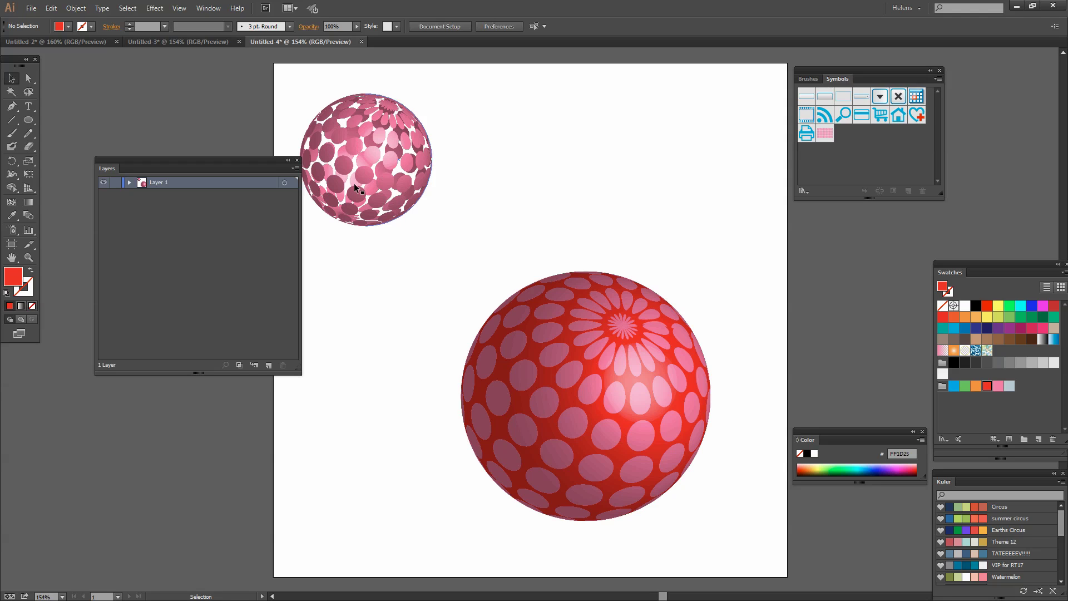
click(127, 184)
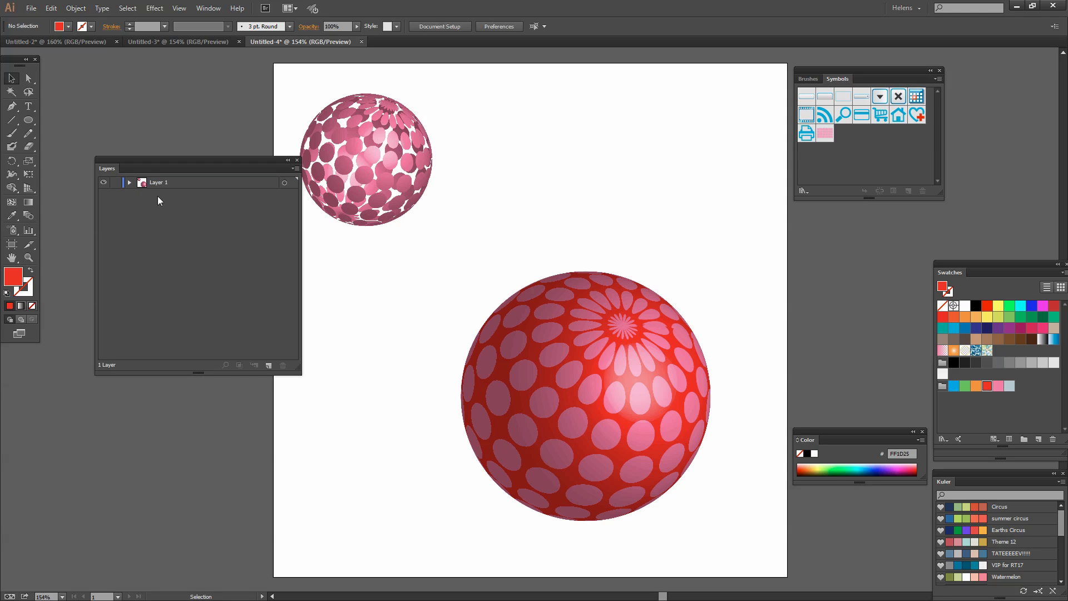
click(129, 182)
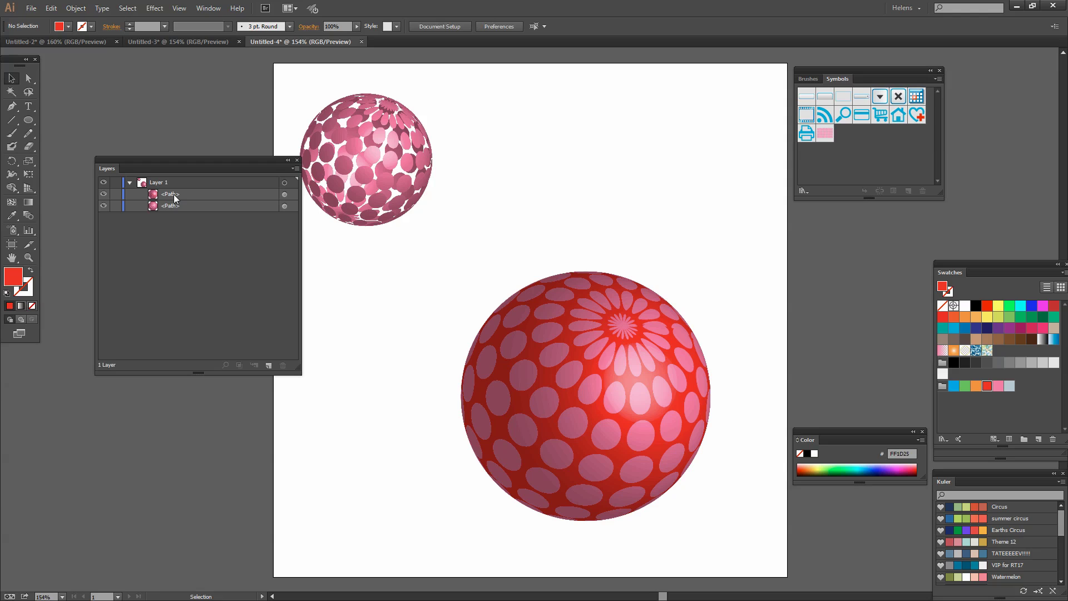
drag(103, 194, 103, 205)
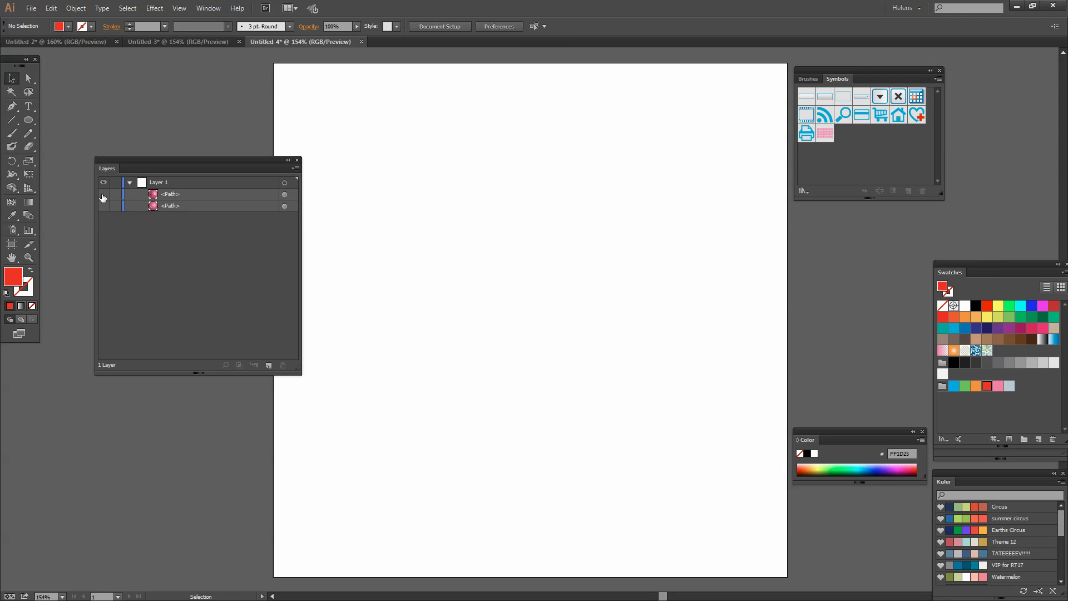
click(103, 206)
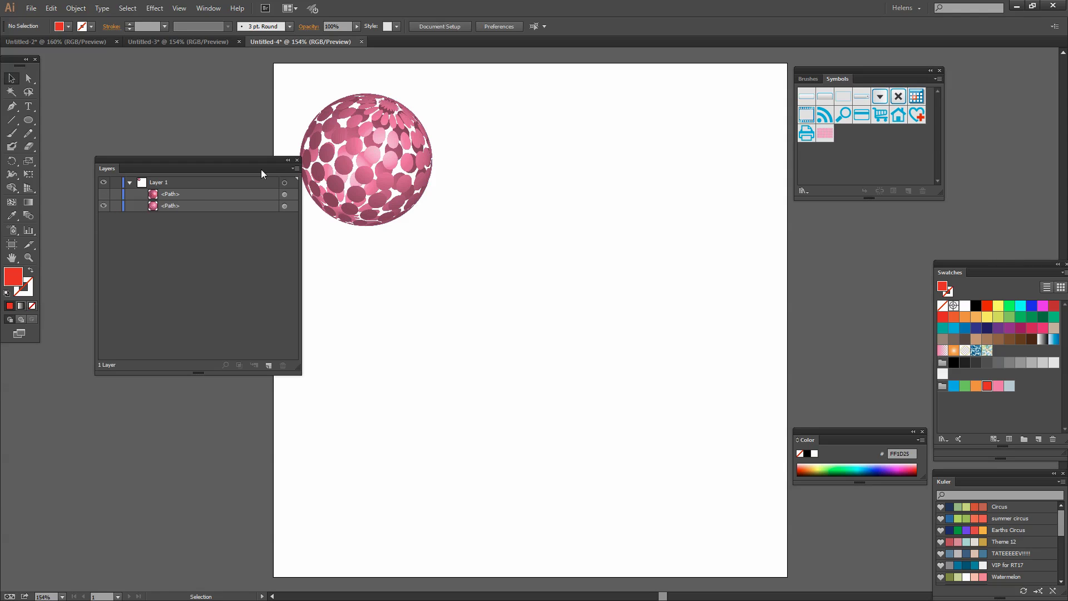
Move the layer list clear of the small pink dotted sphere and expand that sphere's appearance.
drag(156, 158, 121, 89)
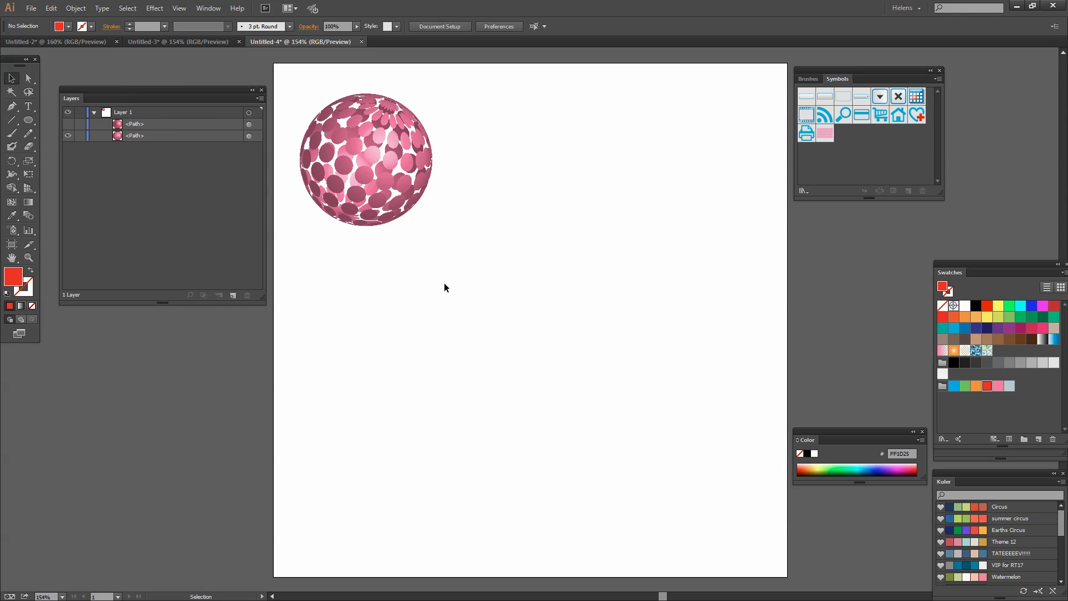
click(249, 135)
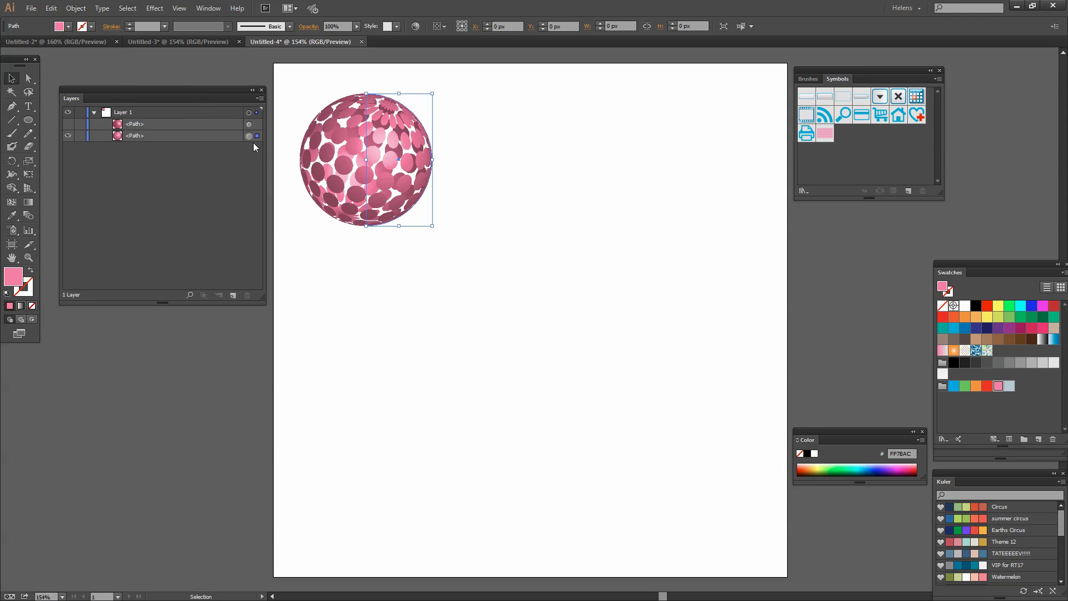
click(76, 8)
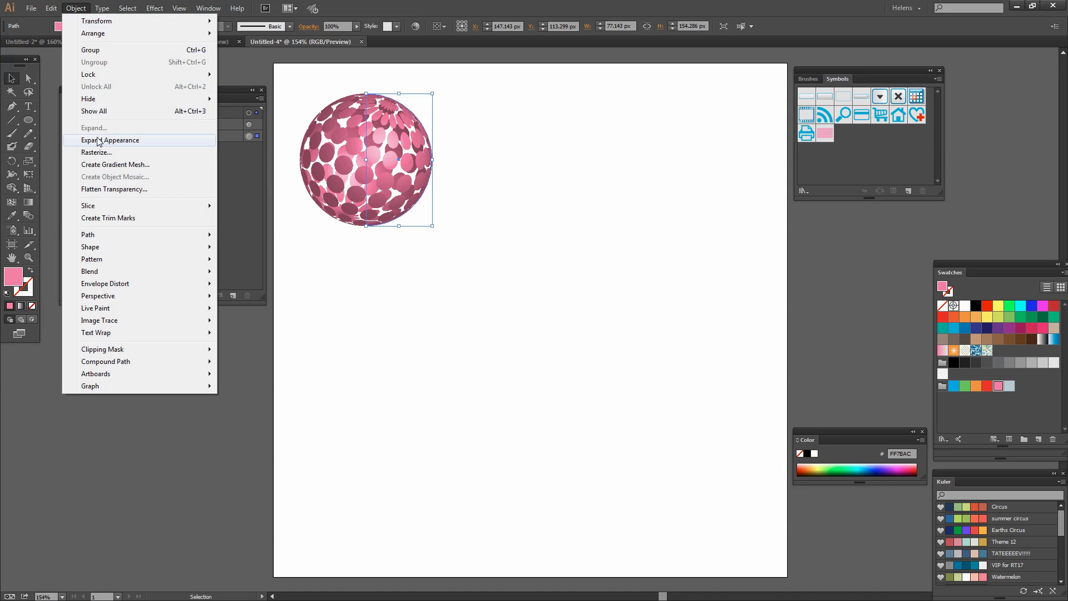
click(100, 137)
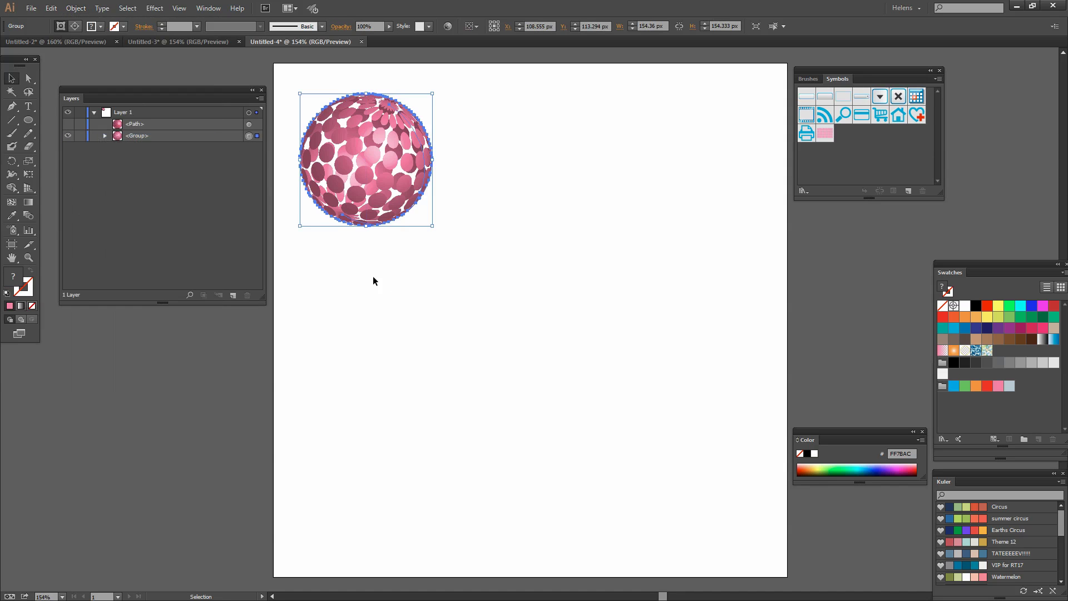
Unfold the pink sphere's nested groups, check both clip groups by toggling their visibility, and leave the rear one hidden.
click(105, 135)
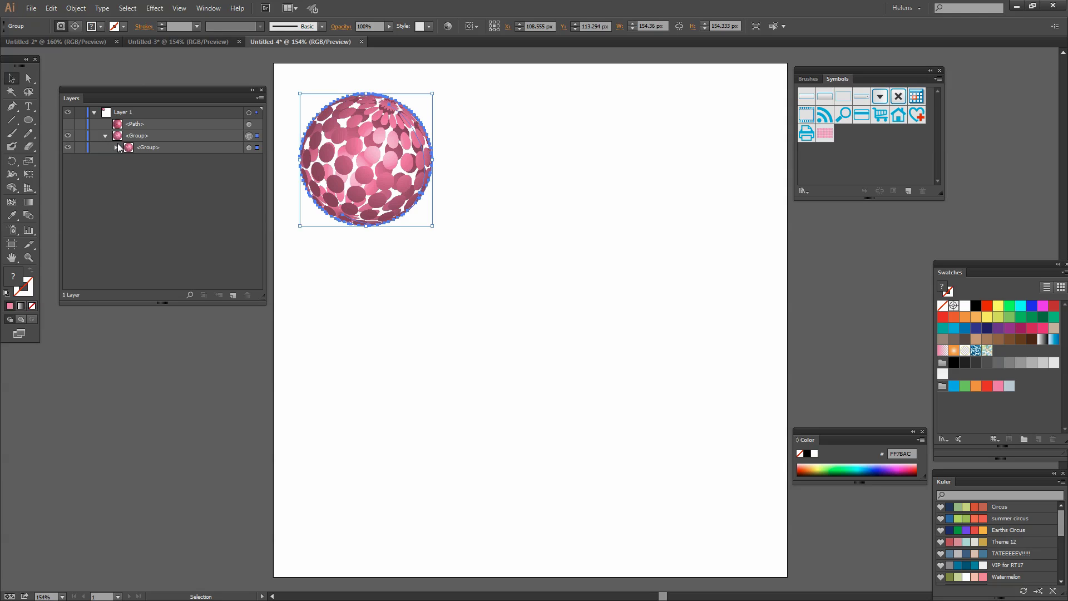
click(116, 147)
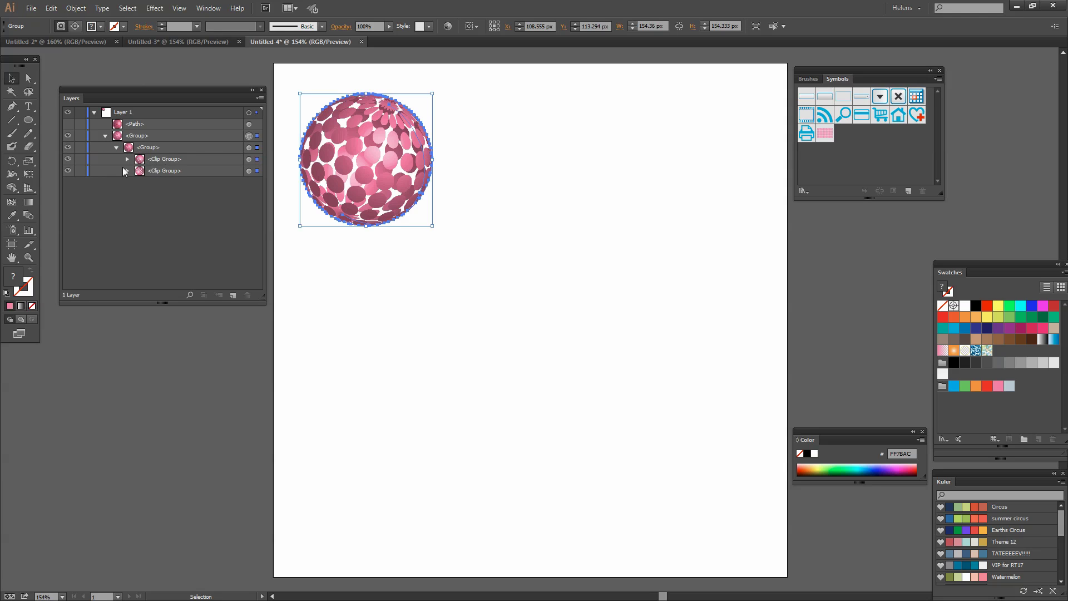
click(66, 172)
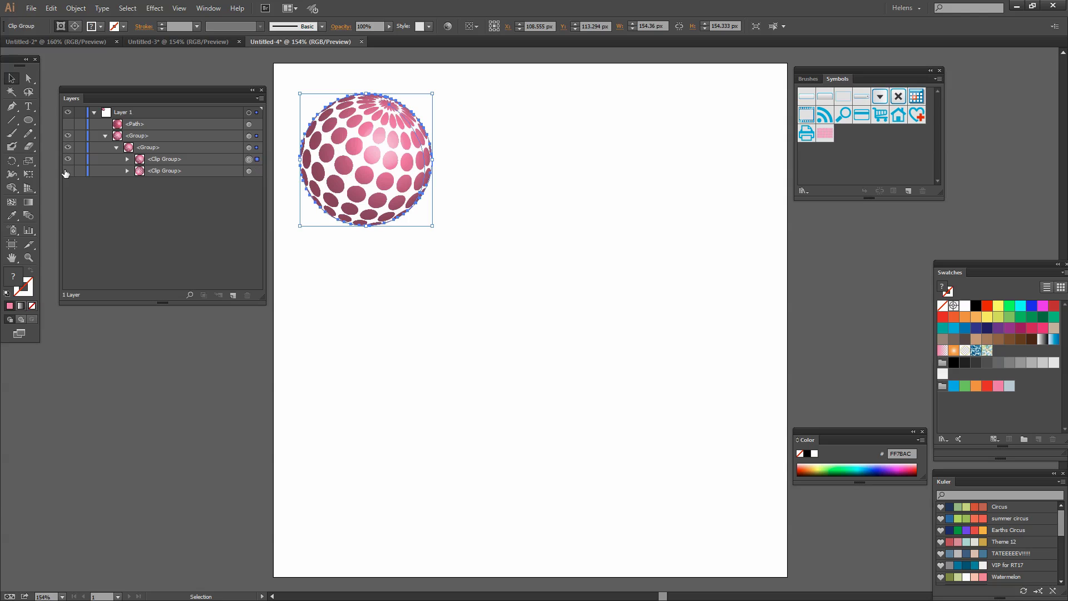
click(68, 160)
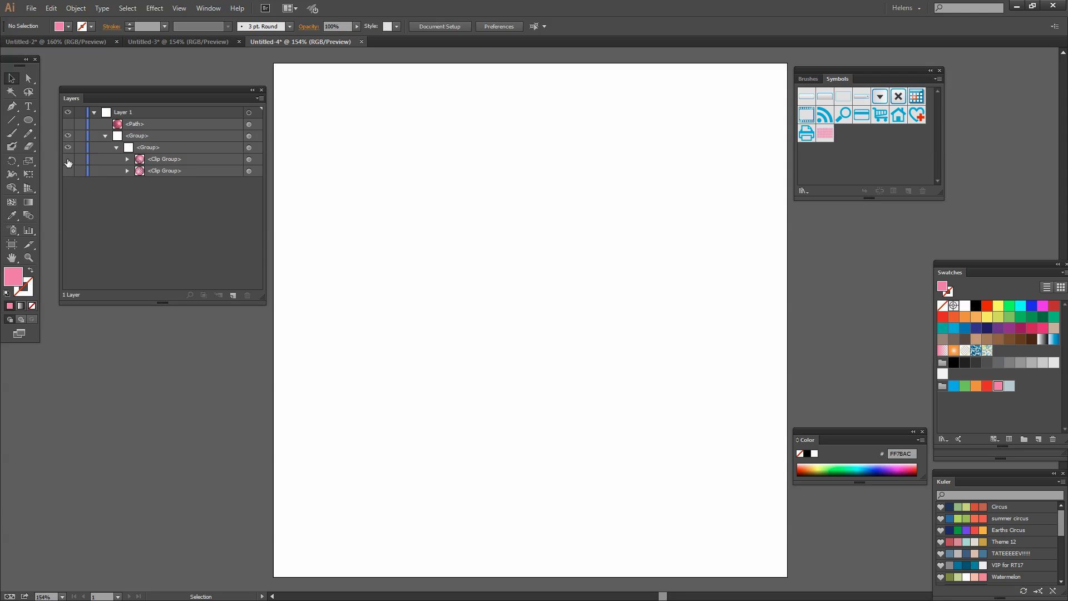
click(68, 160)
click(68, 171)
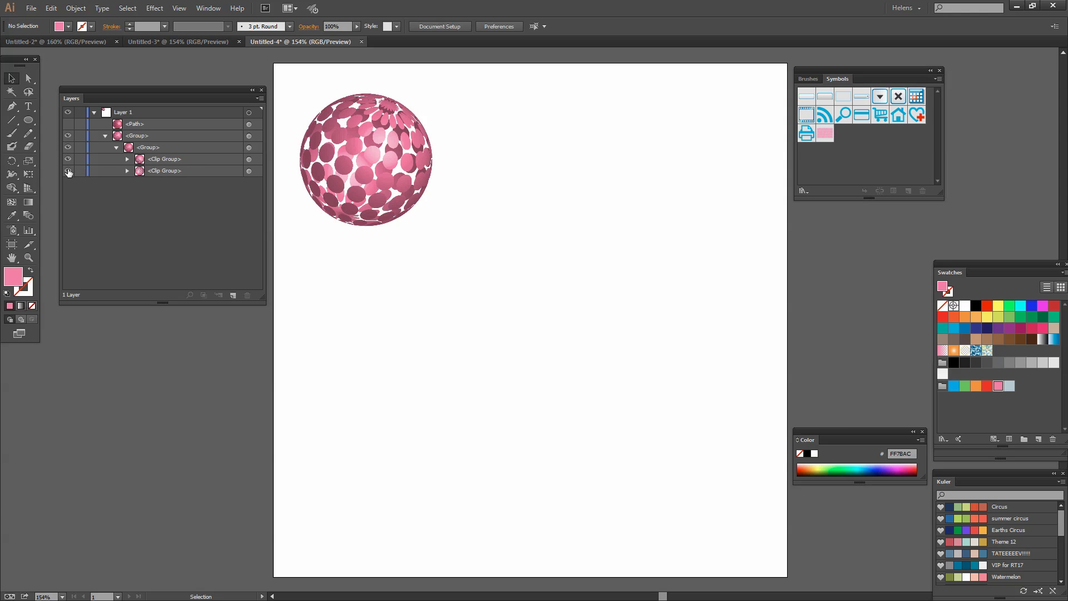
click(68, 171)
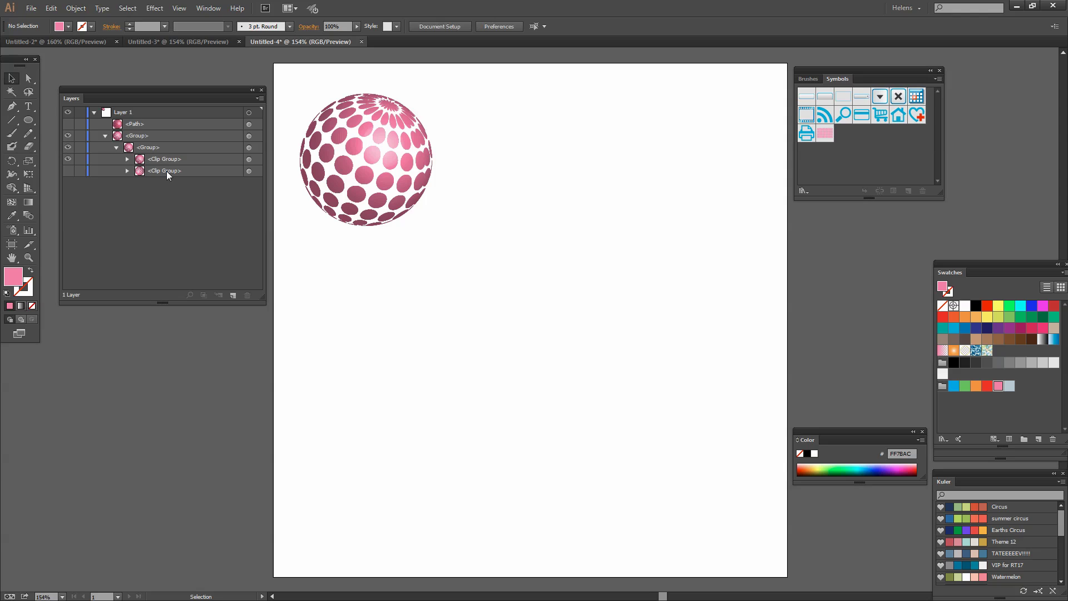
Move both clip groups of the pink sphere directly into Layer 1 and show the large red sphere again.
click(161, 157)
mouse_move(168, 159)
mouse_down()
mouse_move(160, 132)
mouse_move(167, 171)
mouse_move(156, 146)
mouse_up()
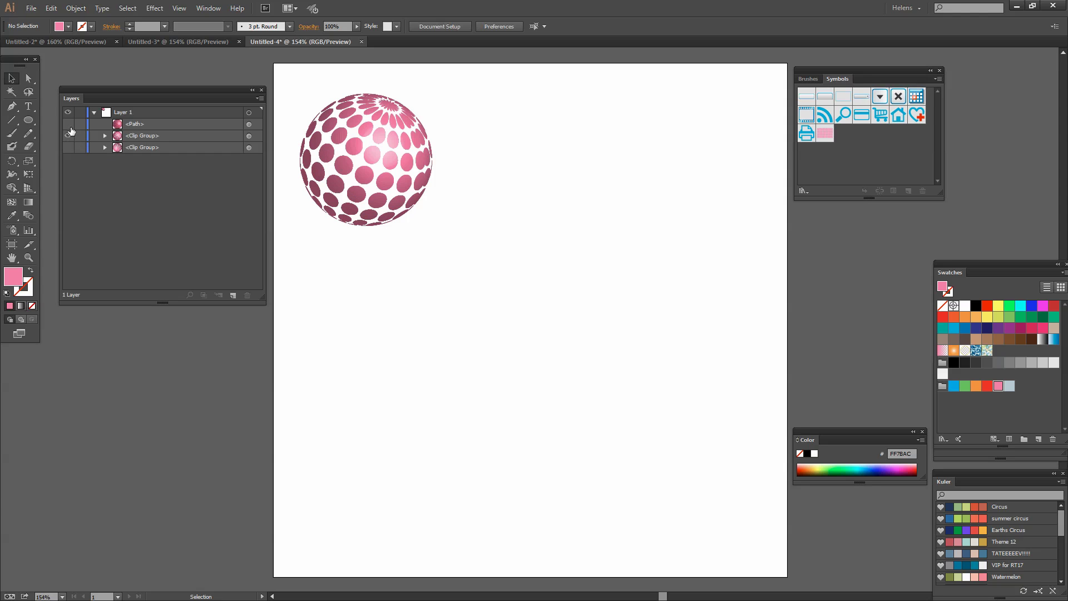
click(67, 124)
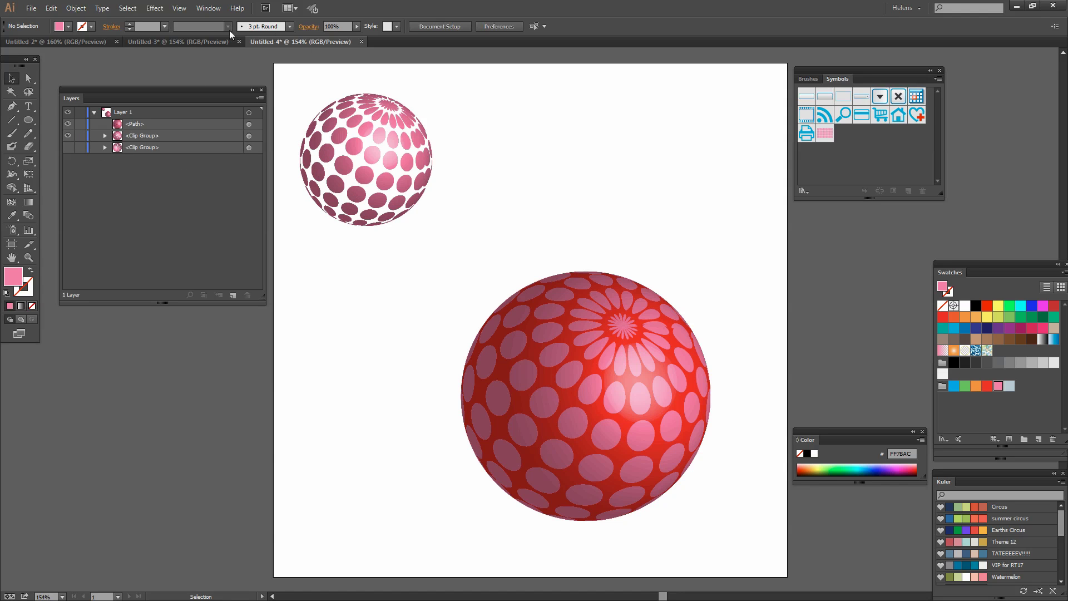
Compare with the sphere in Untitled-3, return to Untitled-4 and briefly show the pink sphere's rear clip group.
click(175, 39)
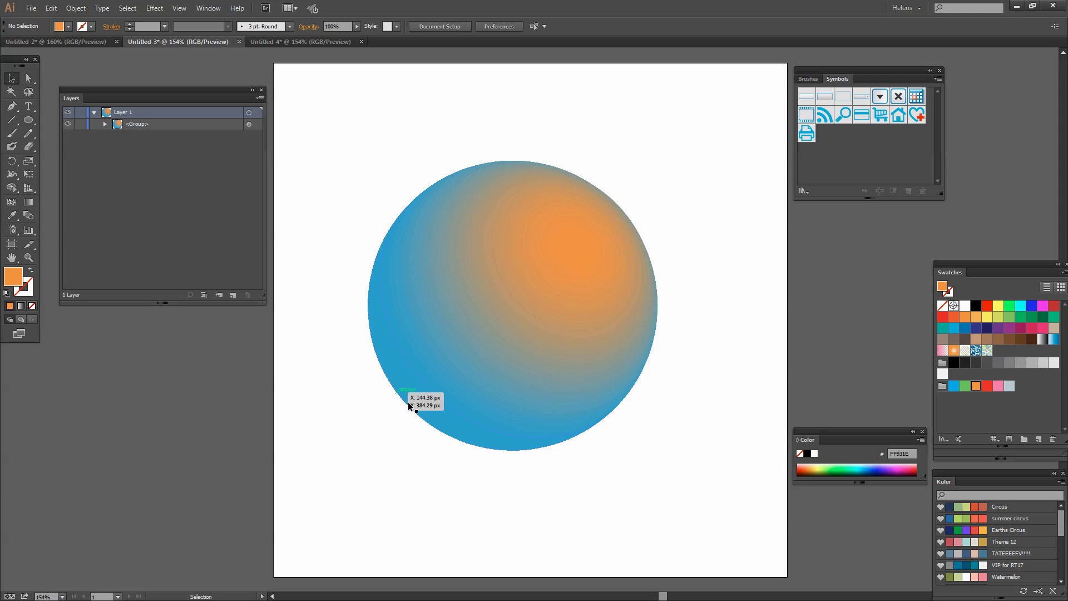
click(275, 41)
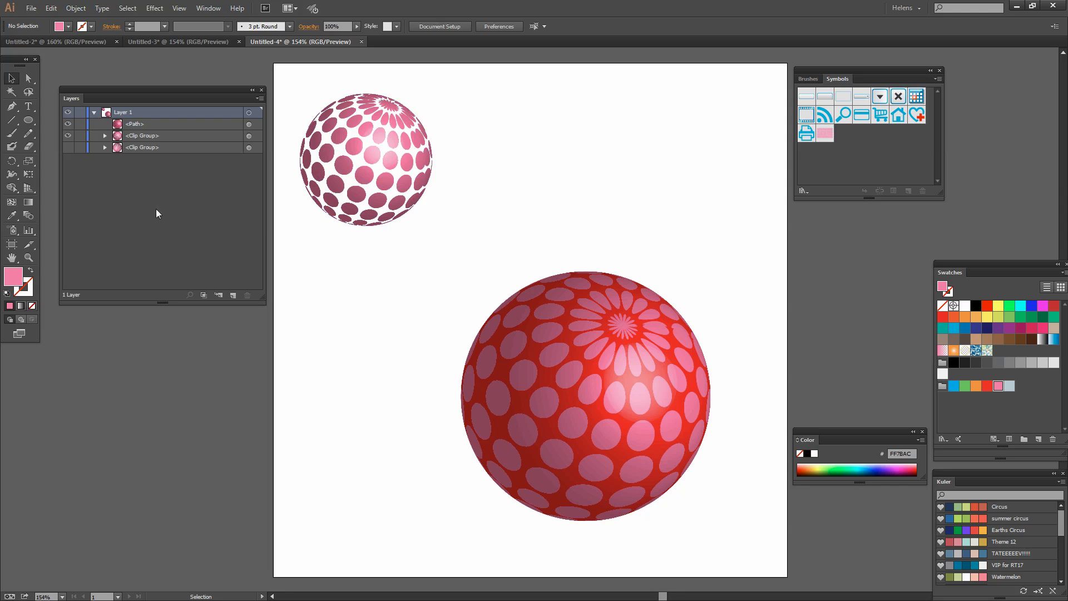
click(67, 147)
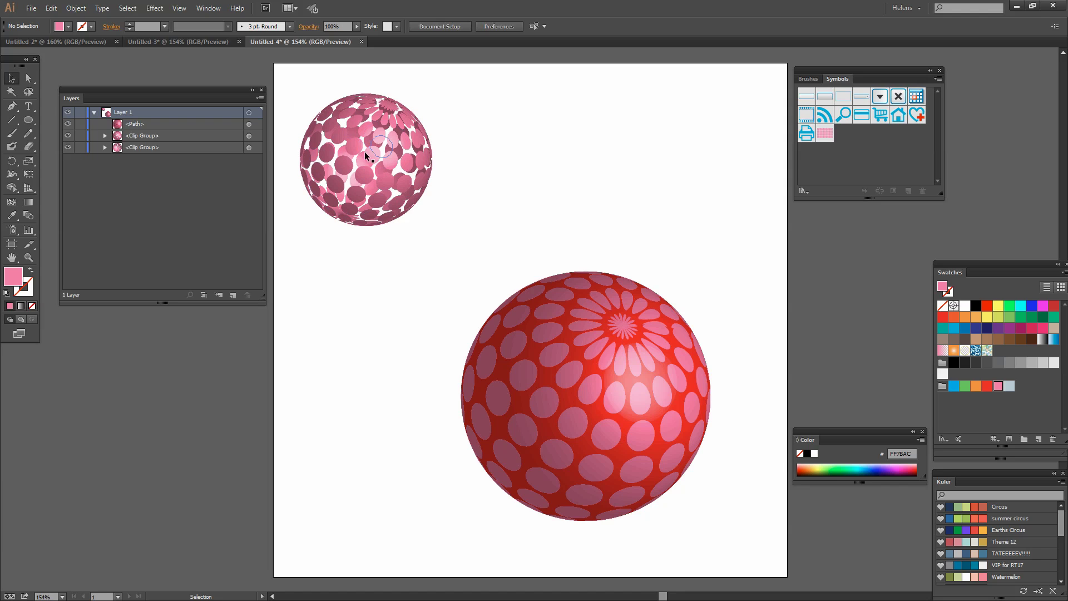
click(68, 147)
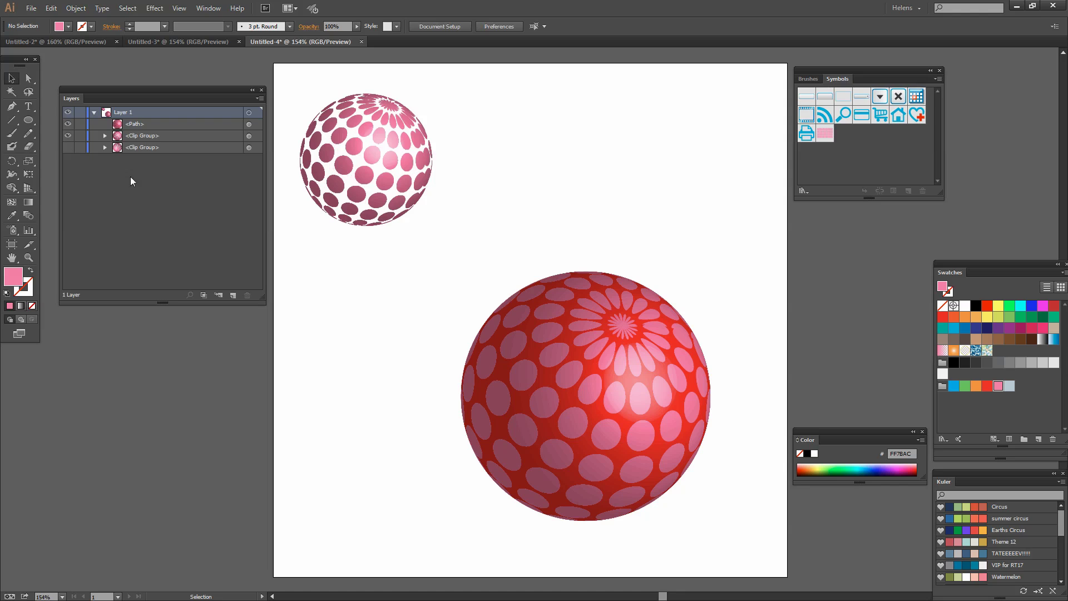